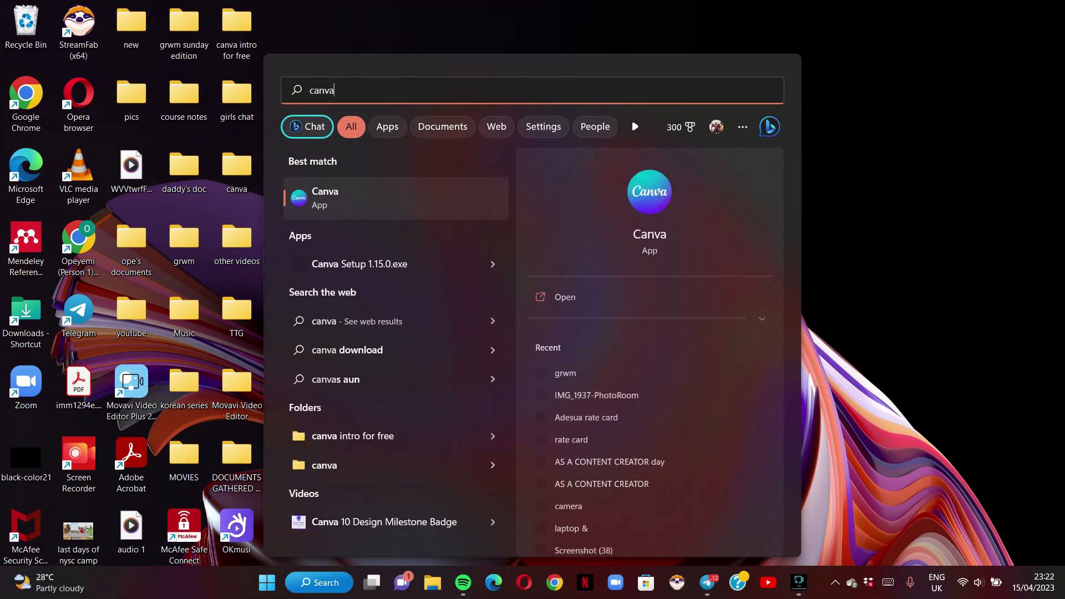
- Open Canva, create a blank YouTube Thumbnail design and set its background to Light Gray #d9d9d9
key("Return")
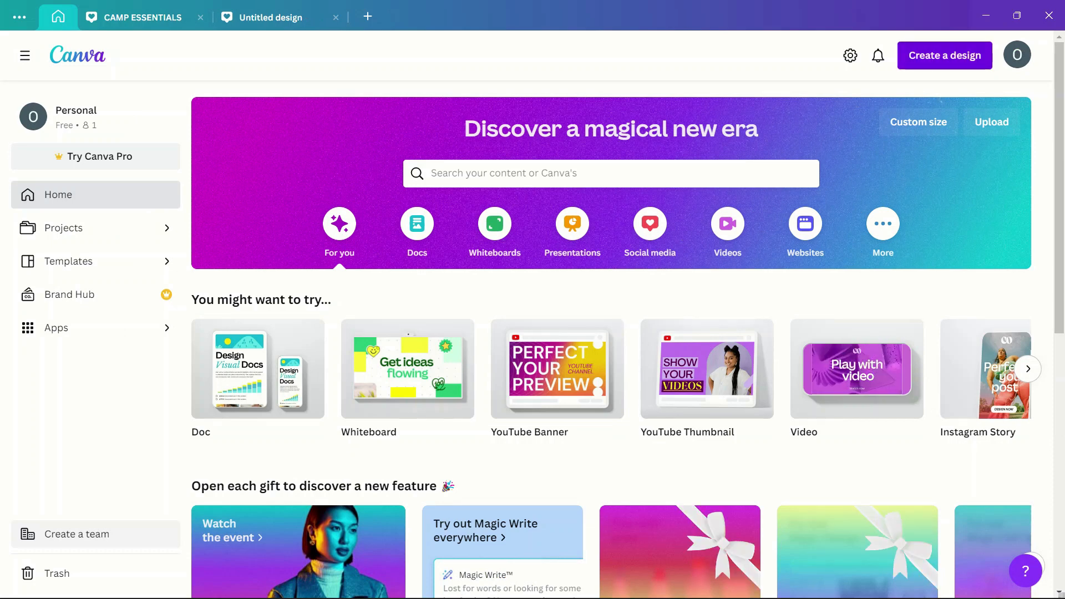
left_click(945, 55)
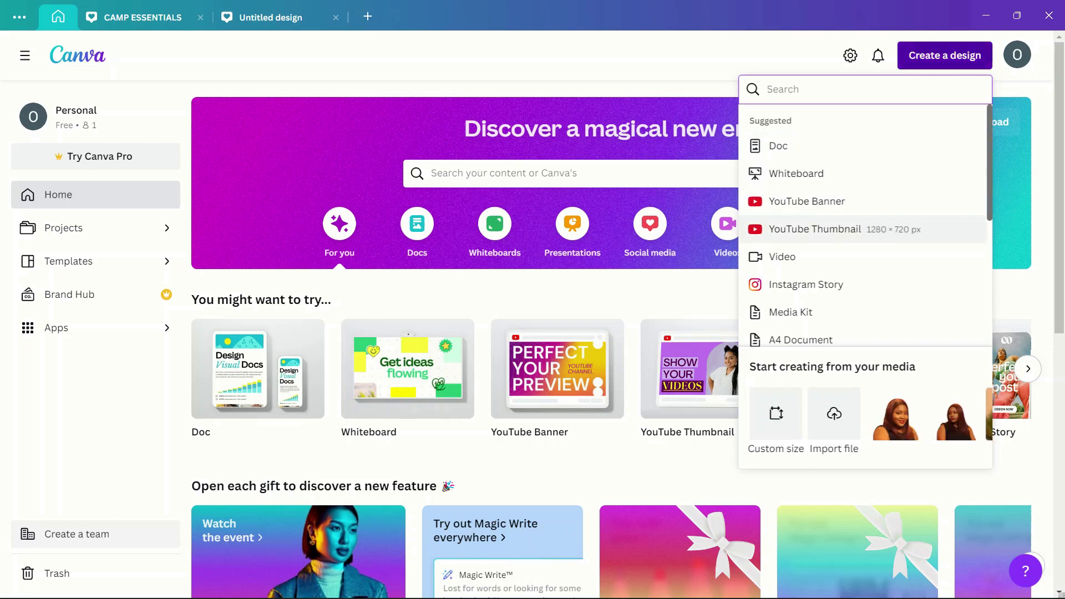
left_click(814, 229)
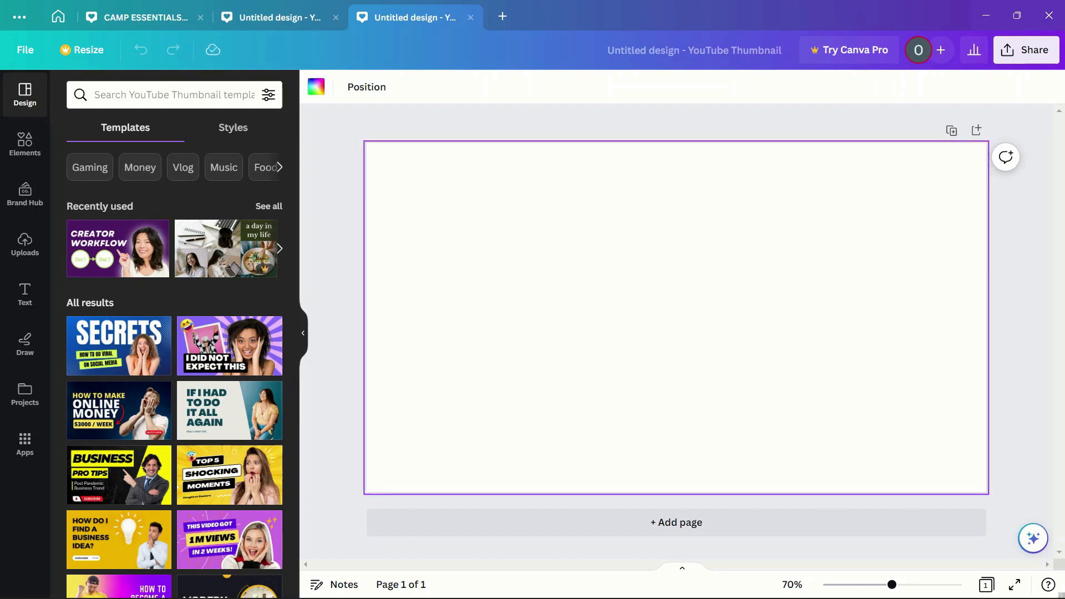
left_click(316, 86)
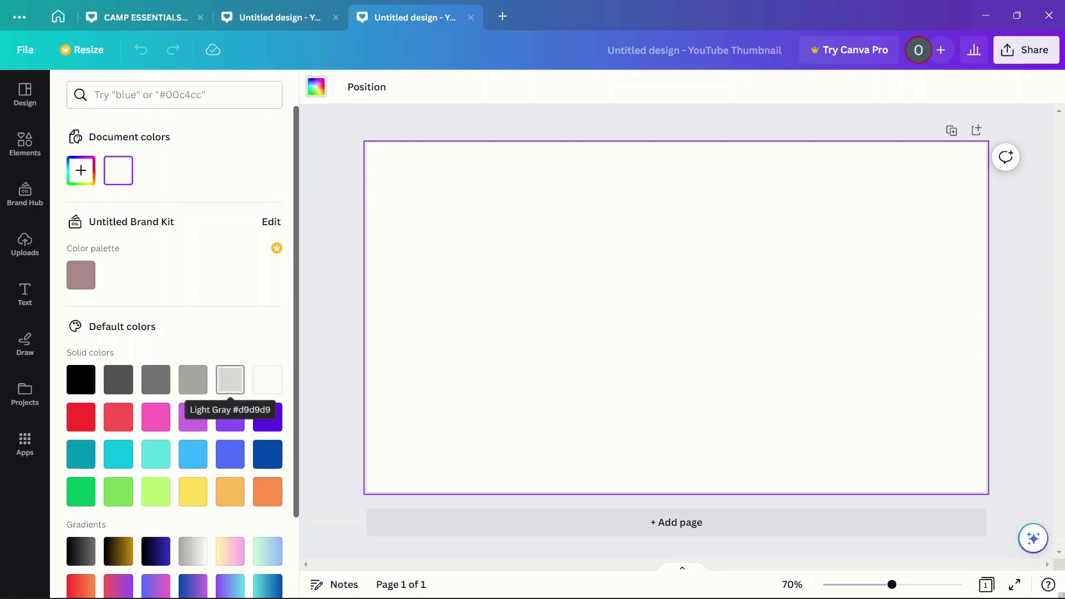
left_click(230, 379)
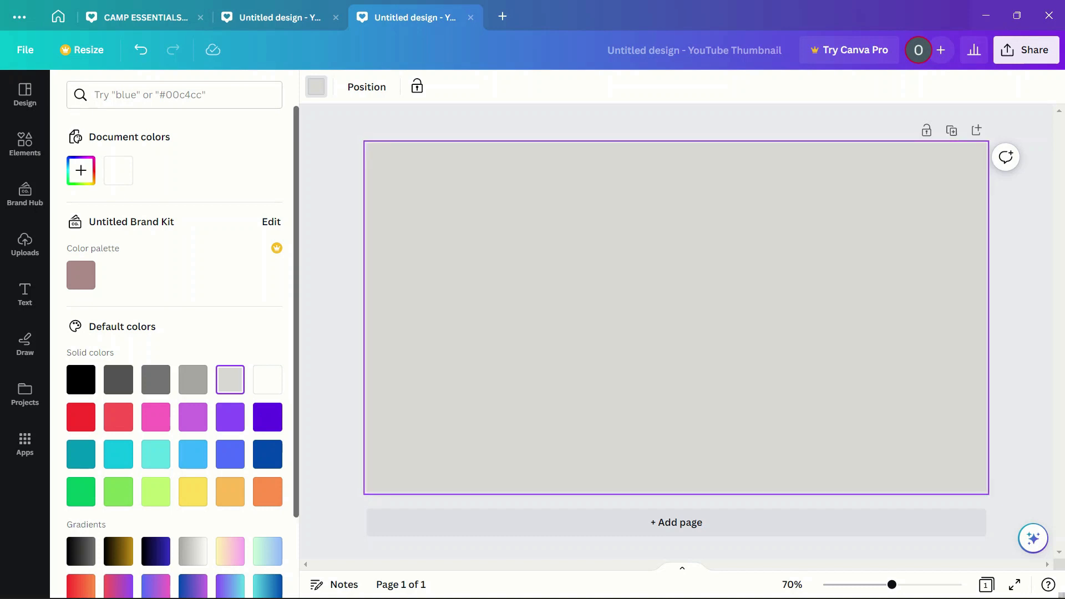
- Add a subheading text to the page that reads "HAPPILY EVER ADESUA"
left_click(25, 294)
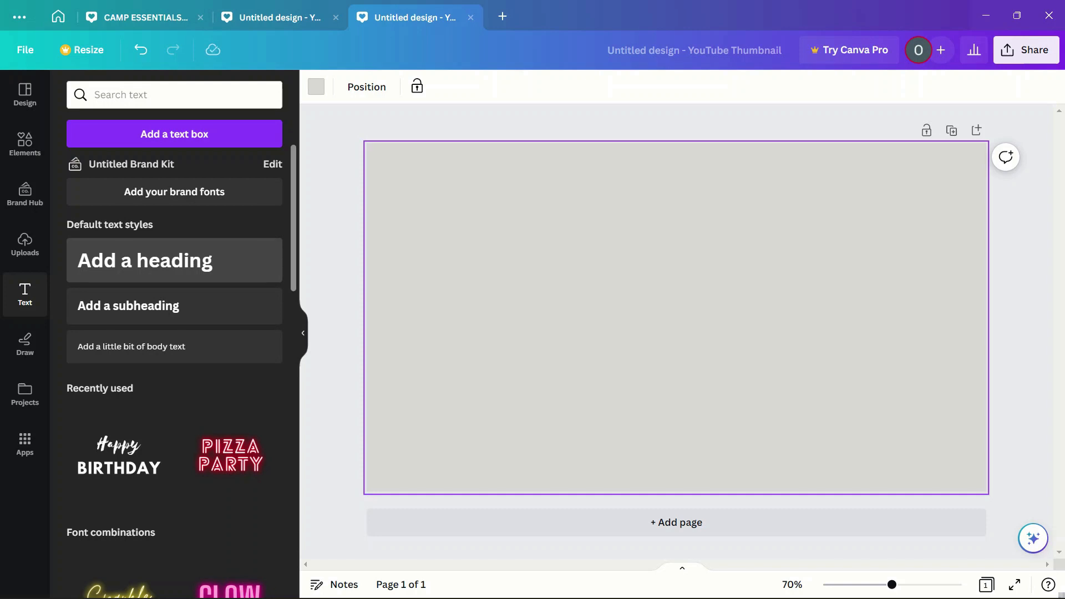
left_click(128, 306)
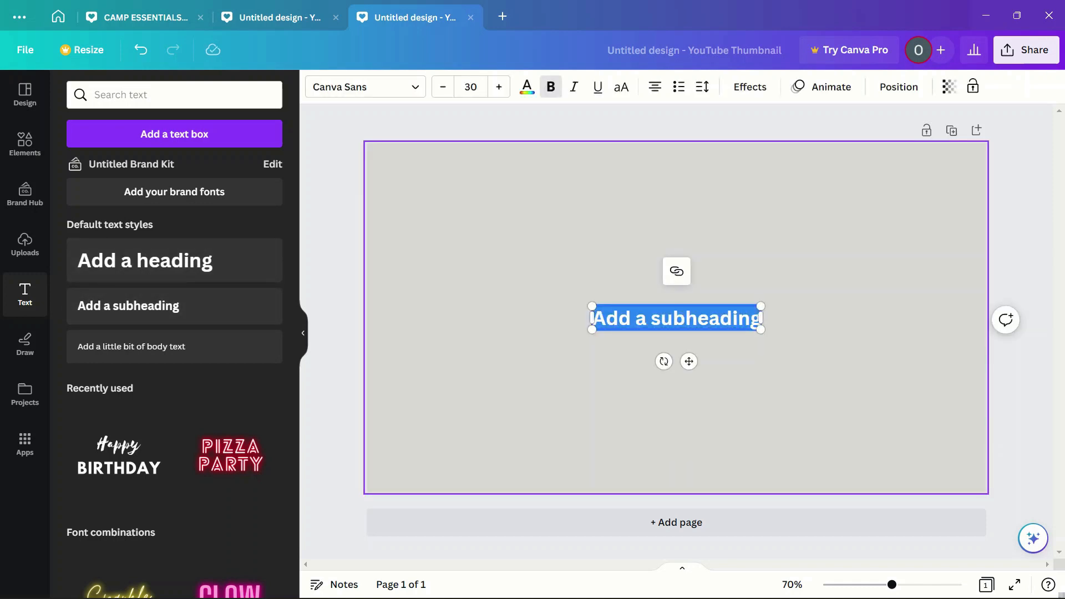
type("HAPPILY EVER")
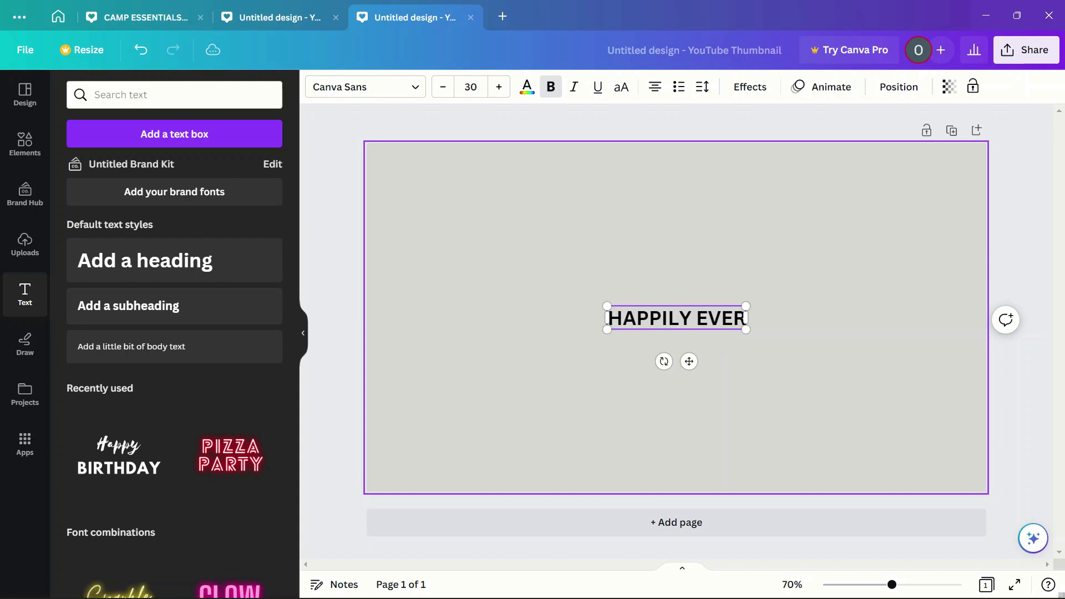
type(" ADEUS")
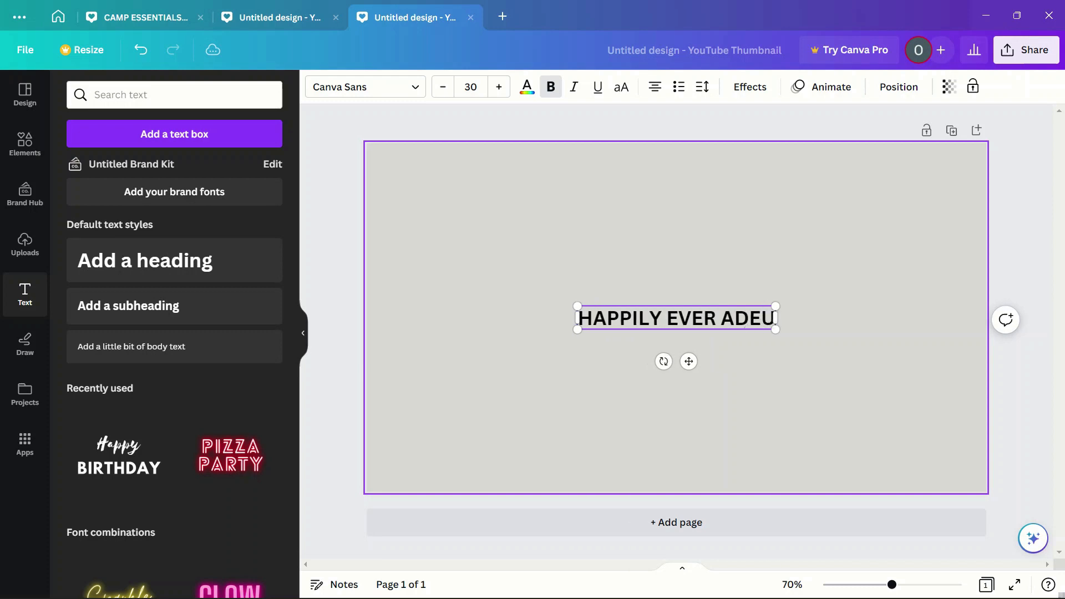
key("BackSpace")
key("BackSpace")
type("SUA")
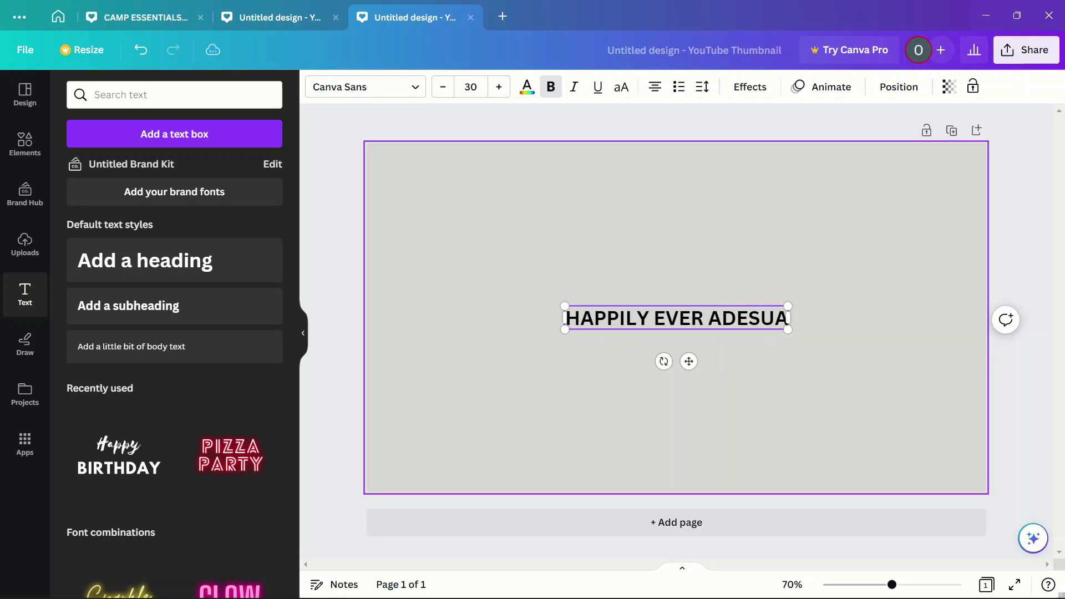
left_click(800, 358)
- Enlarge the title text to a font size of about 48.5
left_click(685, 319)
left_click_drag(564, 307, 623, 299)
left_click(716, 378)
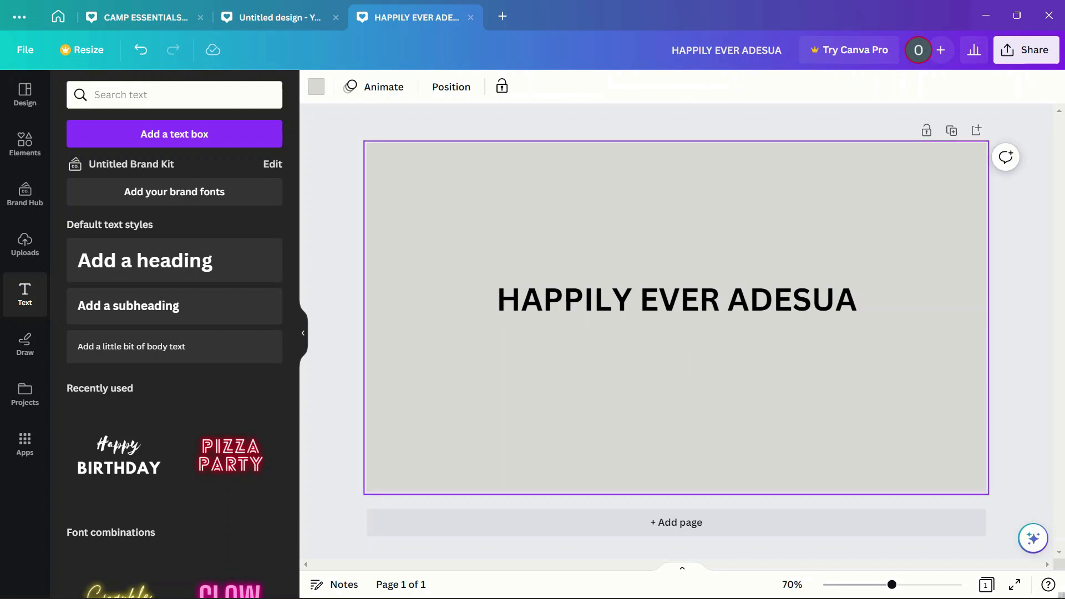
- Search the text colors for "COFF" and apply the reddish brown of the Adventure Spirit palette to the title
left_click(676, 299)
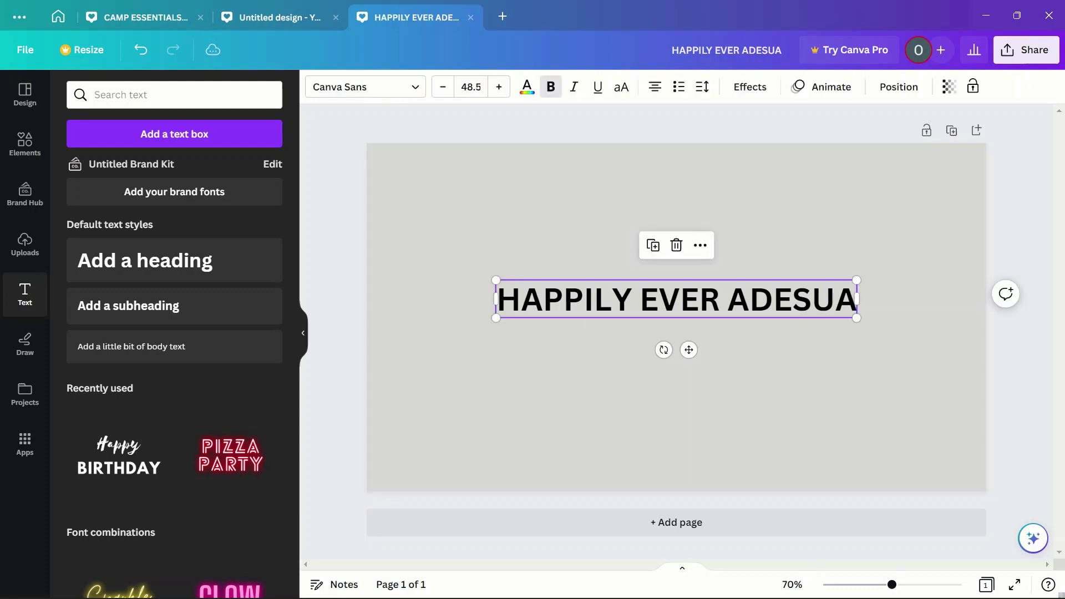
left_click(527, 86)
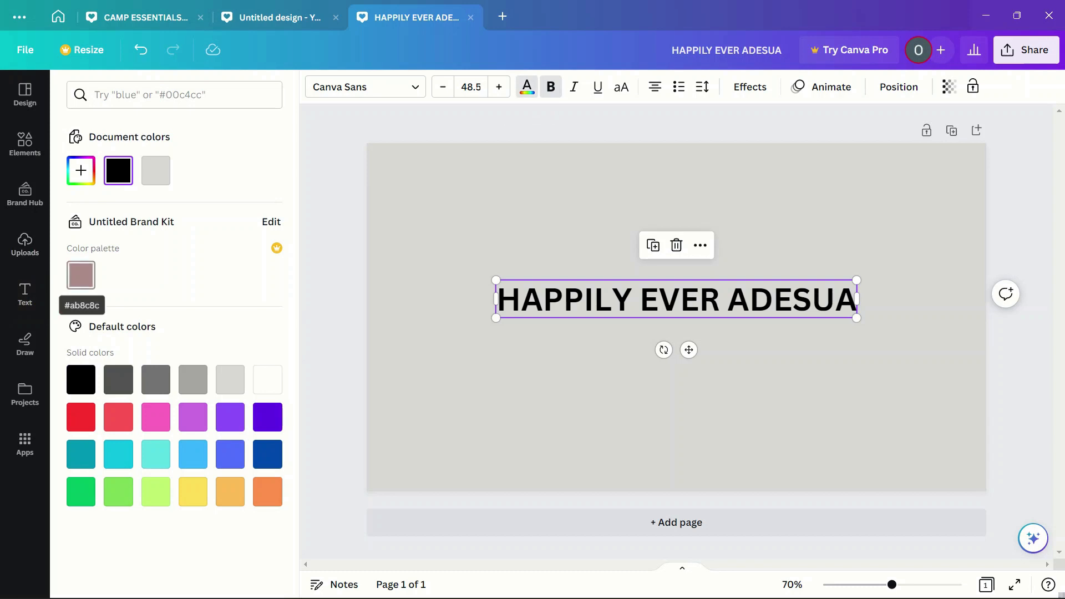
left_click(81, 275)
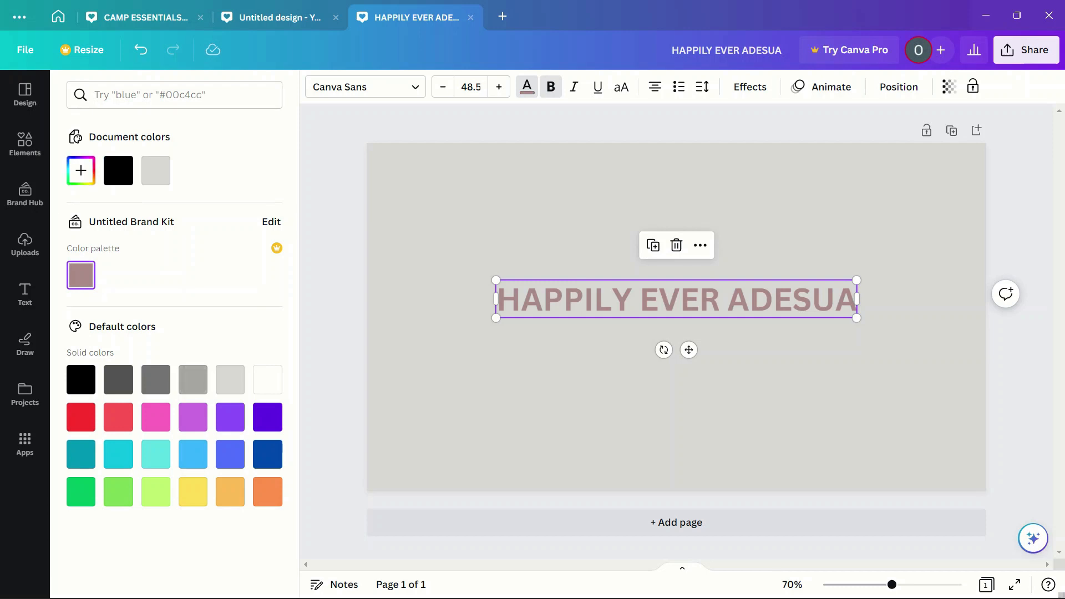
left_click(174, 95)
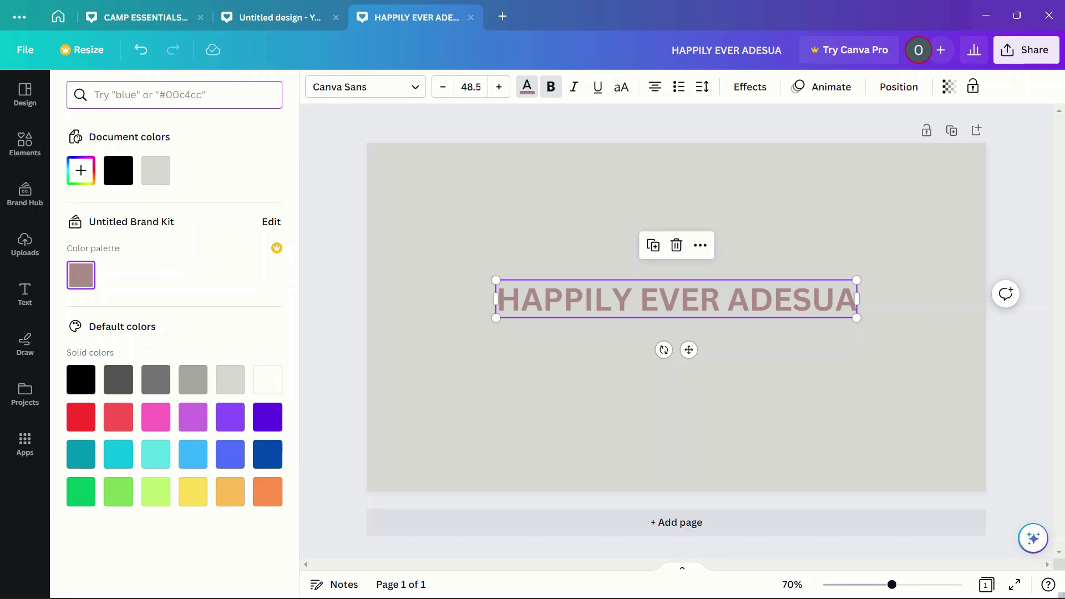
type("COFF")
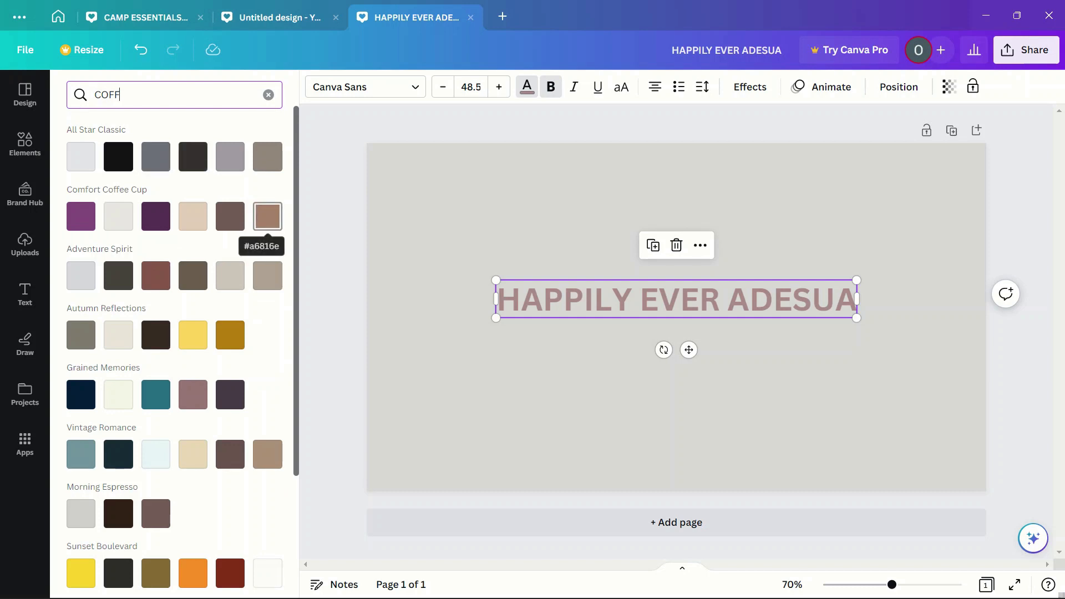
left_click(267, 216)
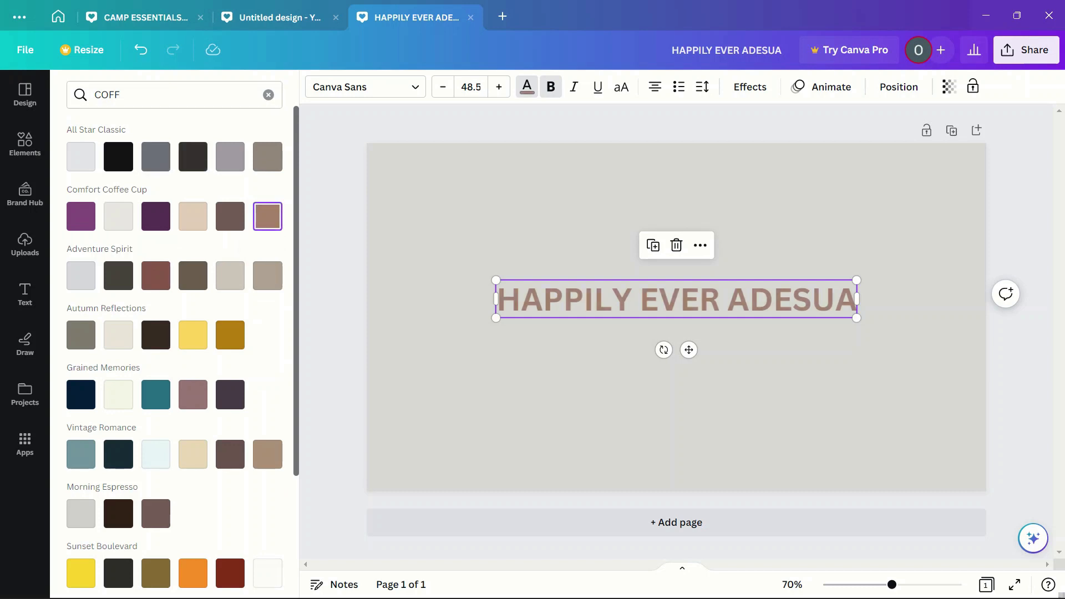
left_click(156, 276)
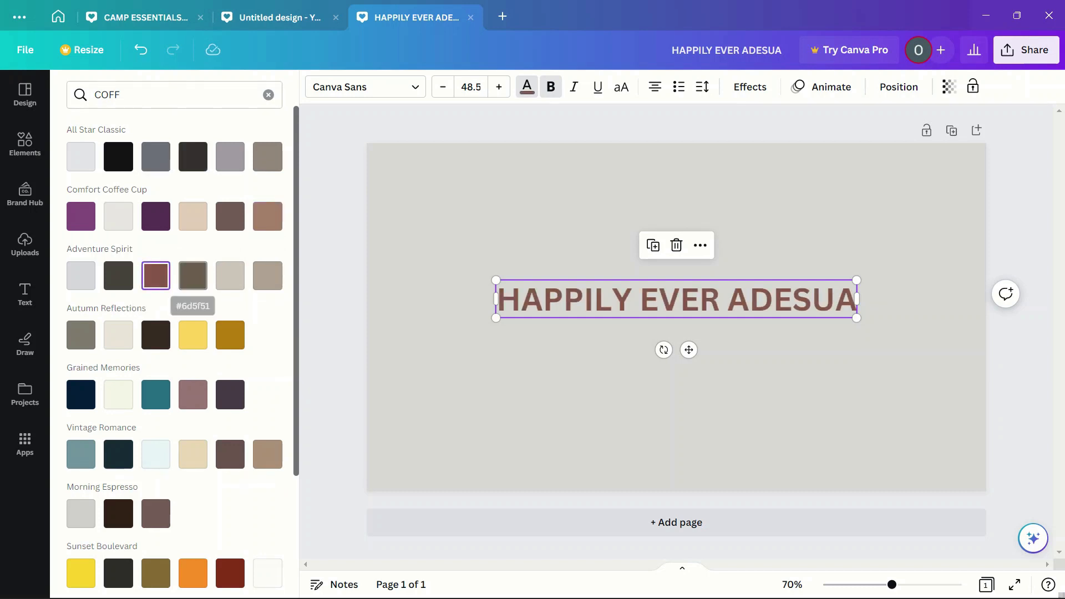
left_click(267, 216)
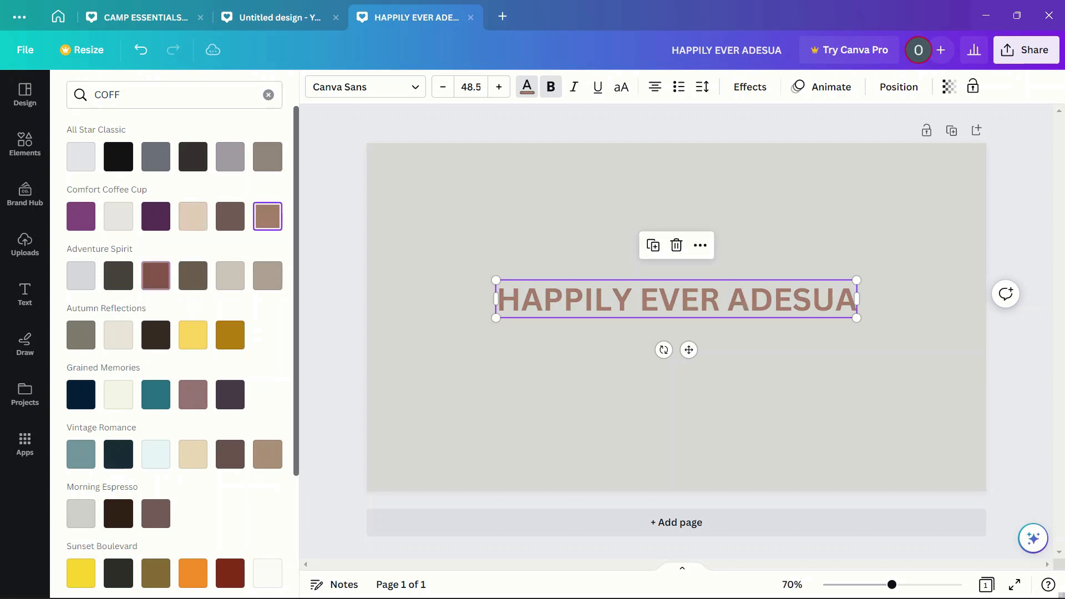
left_click(156, 276)
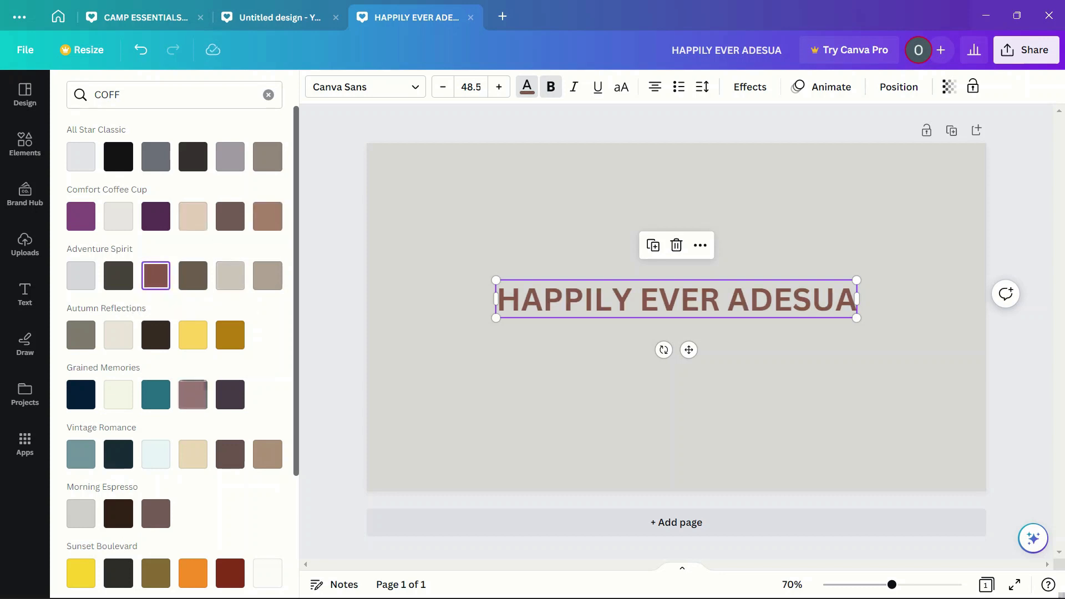
- Extend the color search to "COFFEE" and look through the suggested palettes
scroll(231, 288, "down", 3)
scroll(230, 288, "up", 3)
left_click(174, 95)
type("EE")
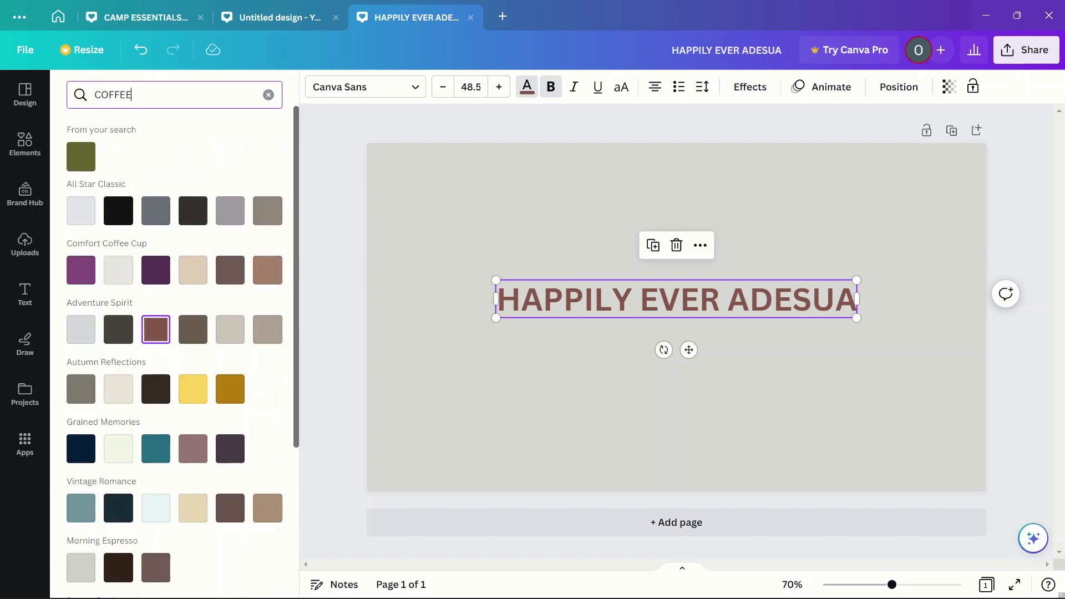
scroll(174, 344, "down", 3)
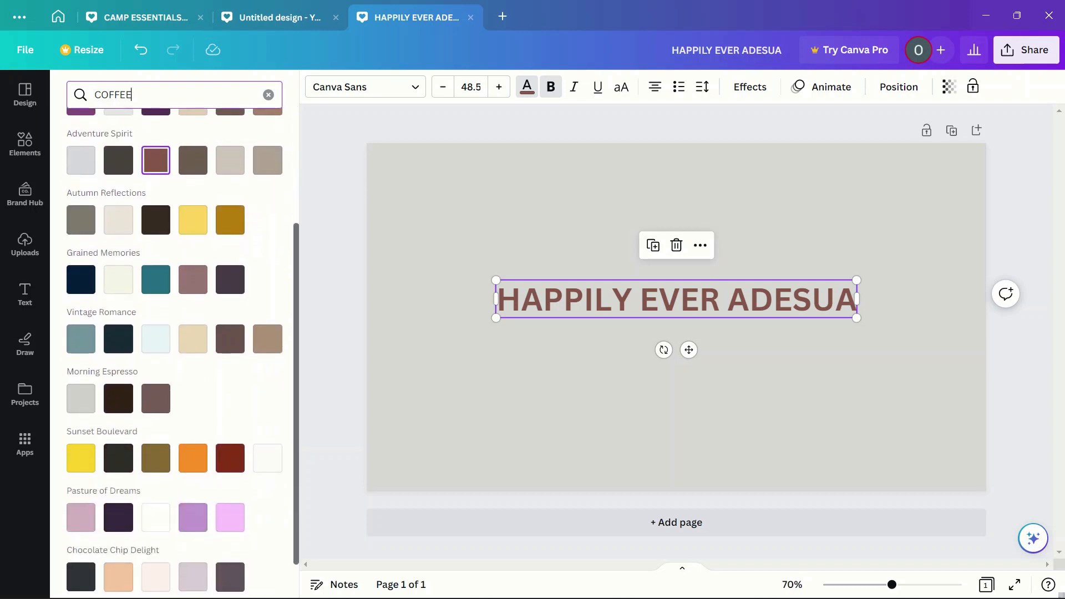
left_click(555, 397)
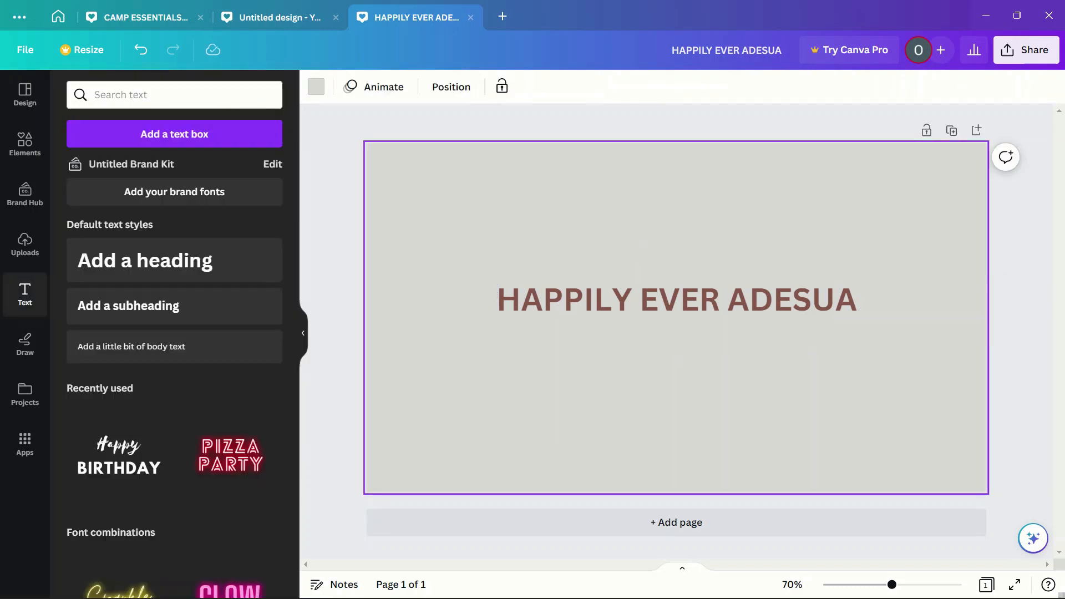
- Add a second subheading text that also reads "HAPPILY EVER ADESUA"
left_click(128, 306)
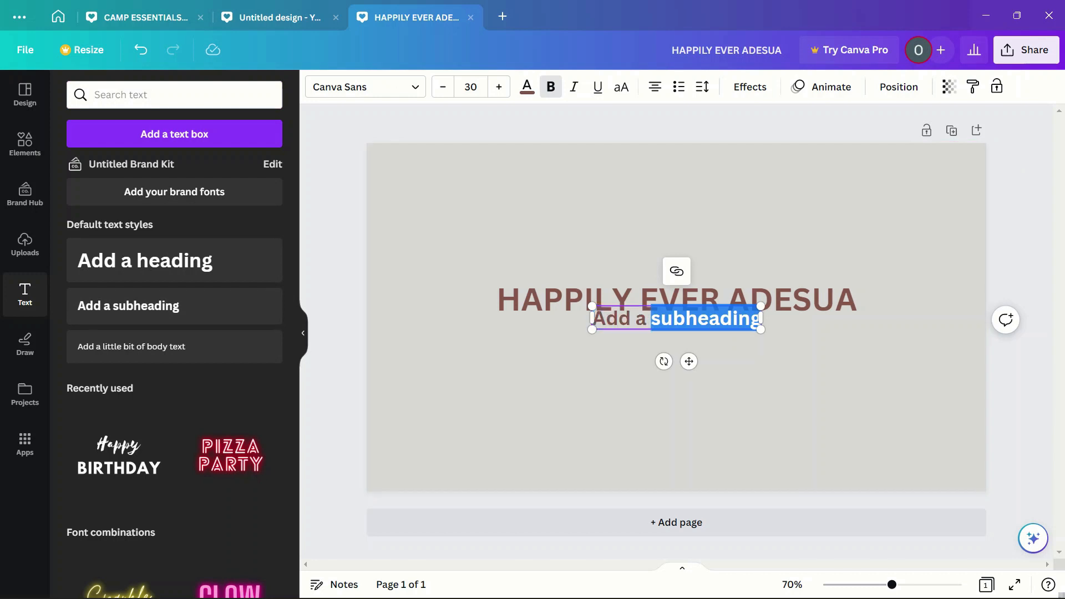
type("HA")
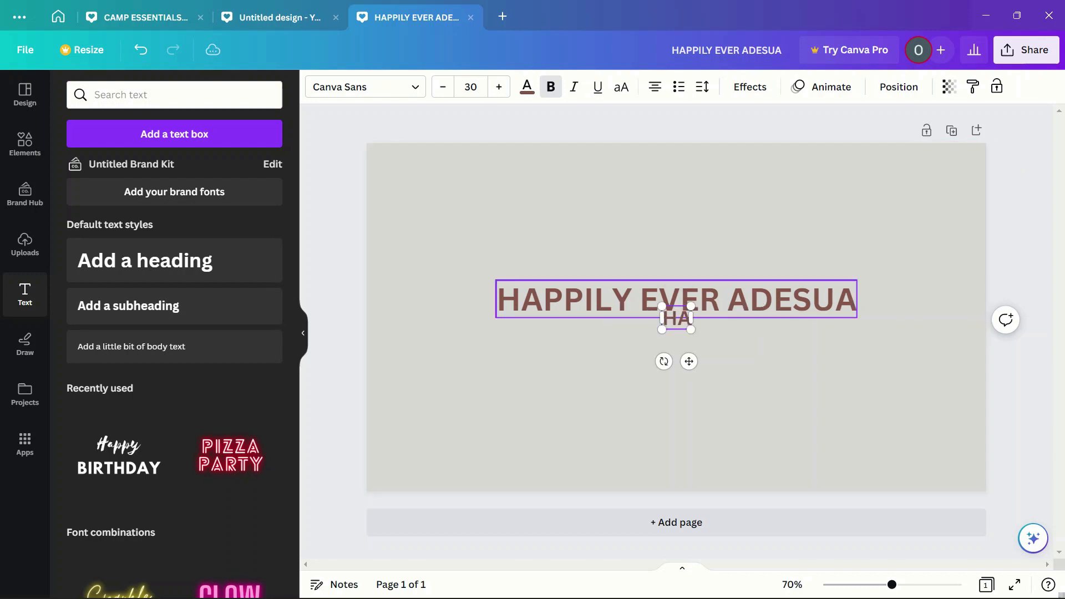
type("PPILY")
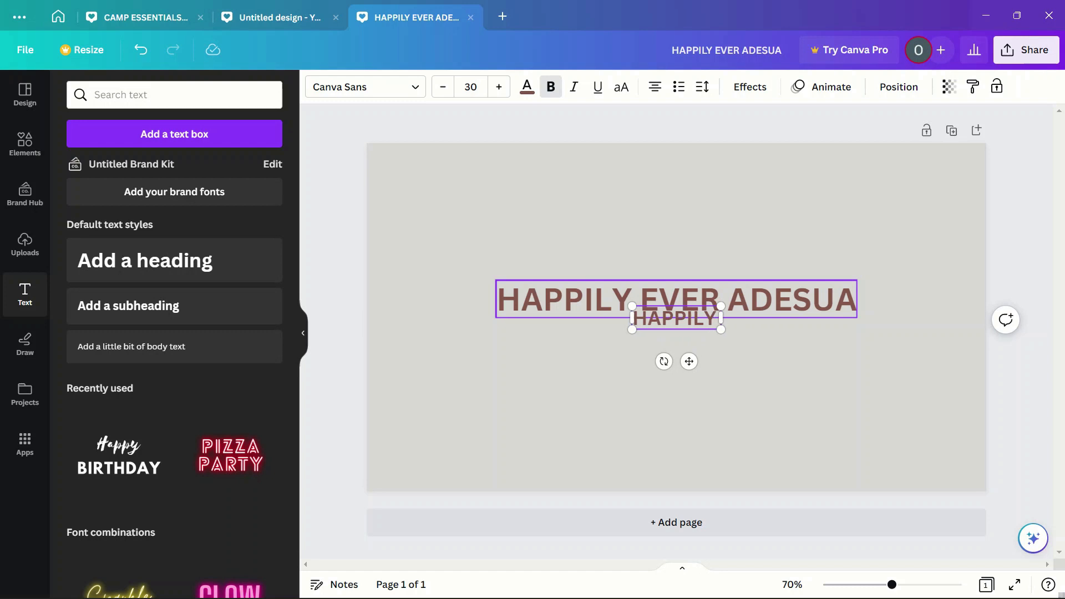
type(" EVER ADESUA")
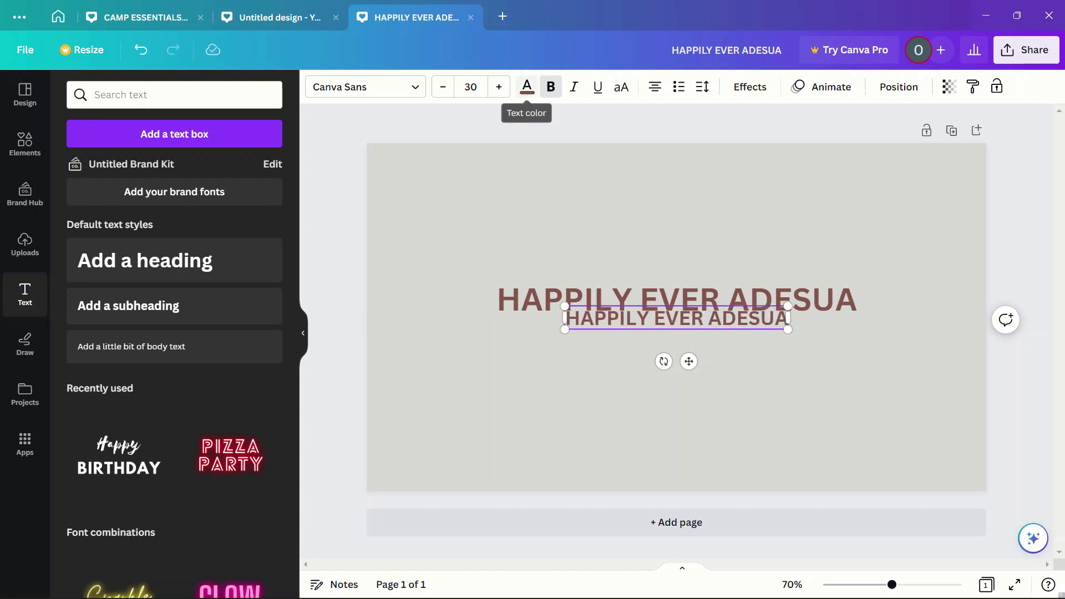
- Browse the fonts found for "CURS" and try The Youngest Script and TT Lovelies Script on the second text
left_click(365, 87)
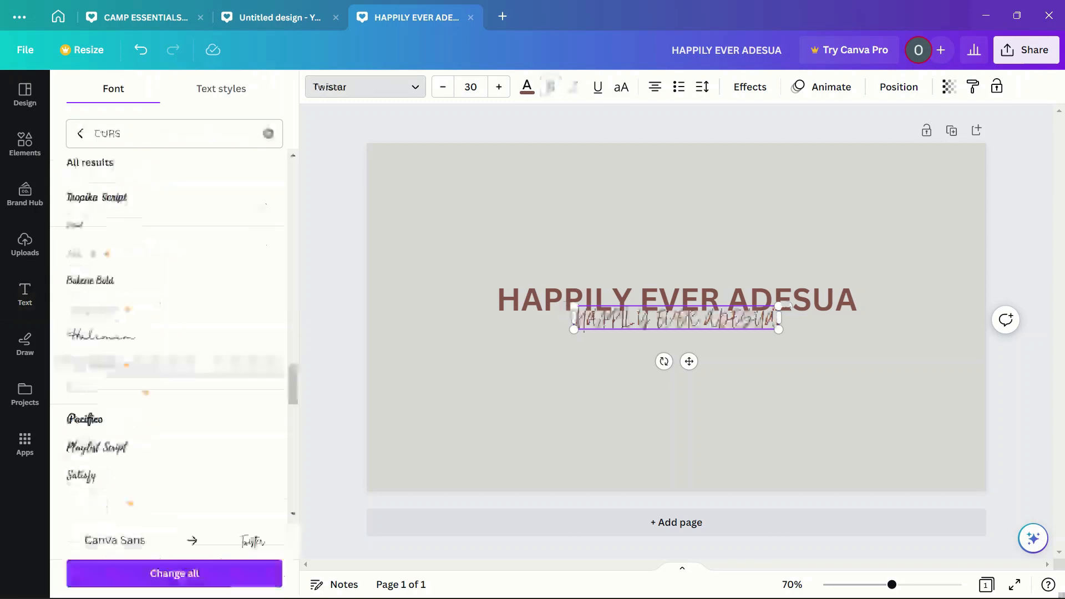
scroll(174, 352, "down", 5)
scroll(174, 344, "down", 10)
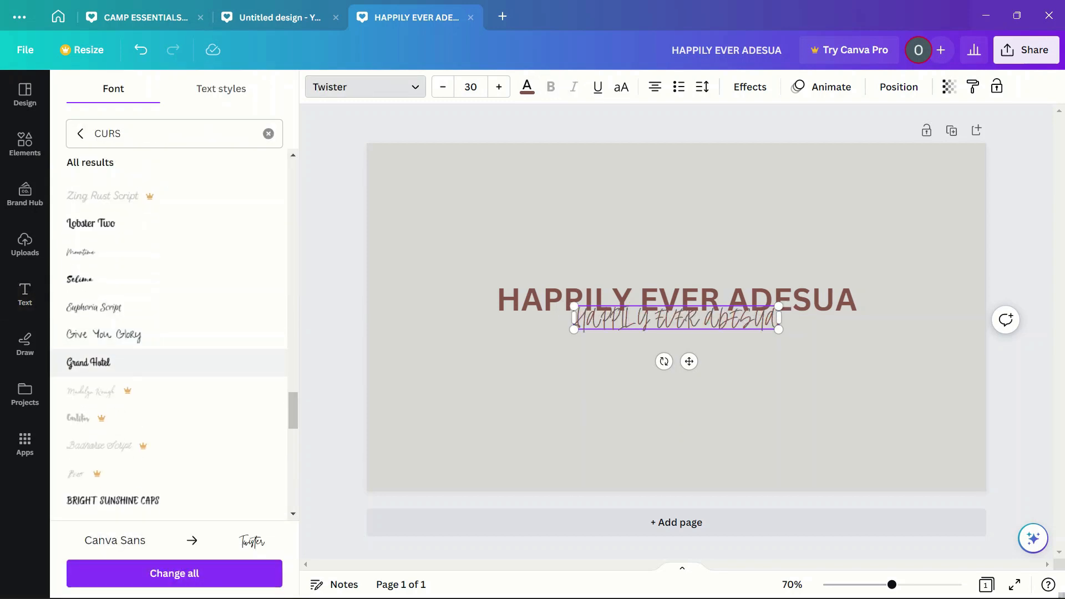
scroll(174, 346, "down", 10)
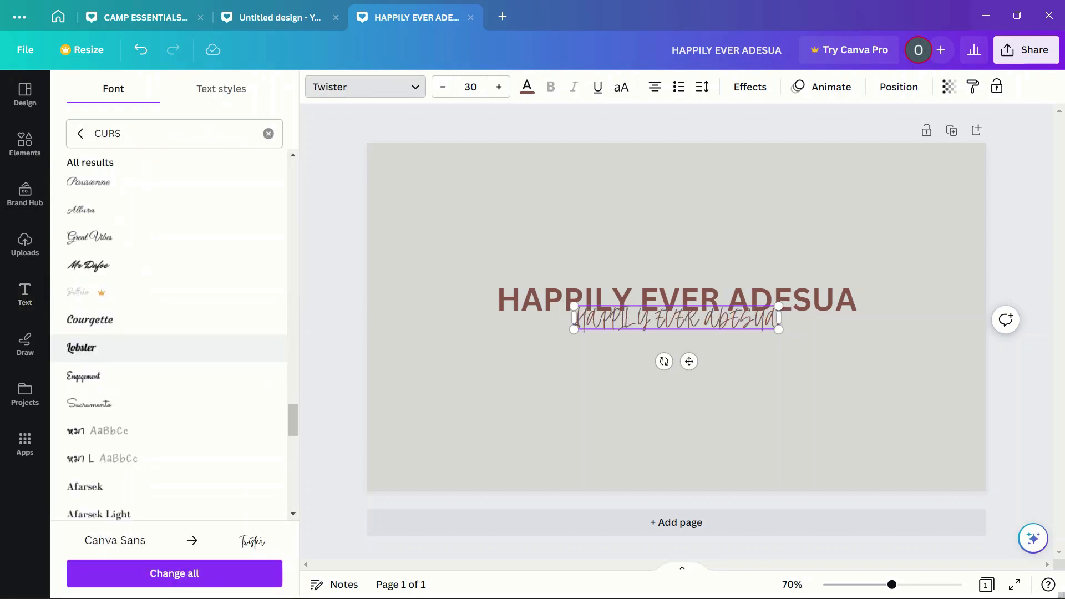
scroll(174, 349, "down", 3)
left_click(174, 348)
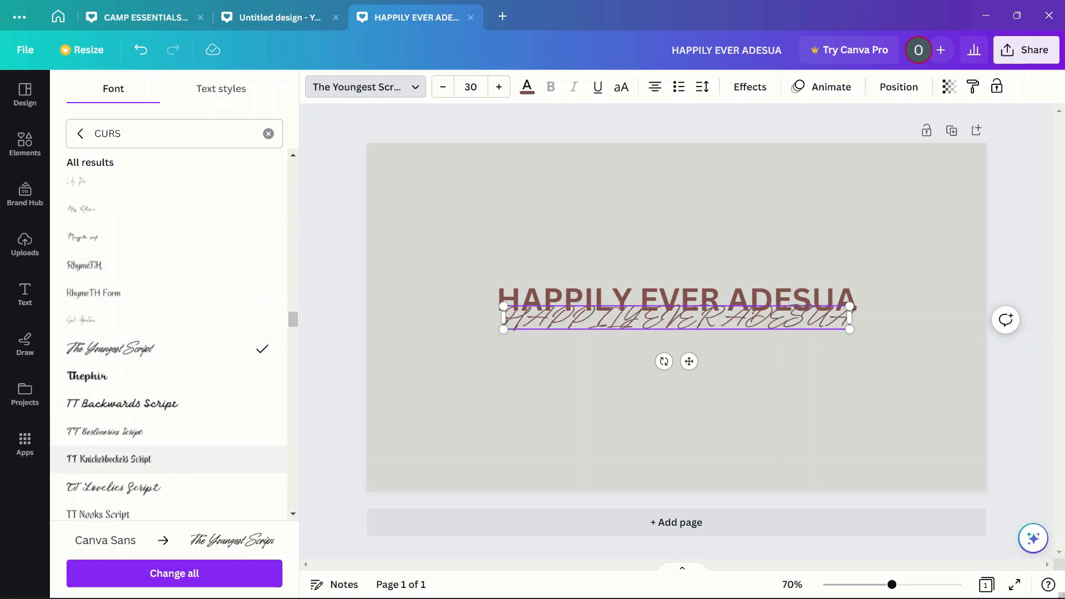
scroll(174, 444, "down", 2)
left_click(166, 382)
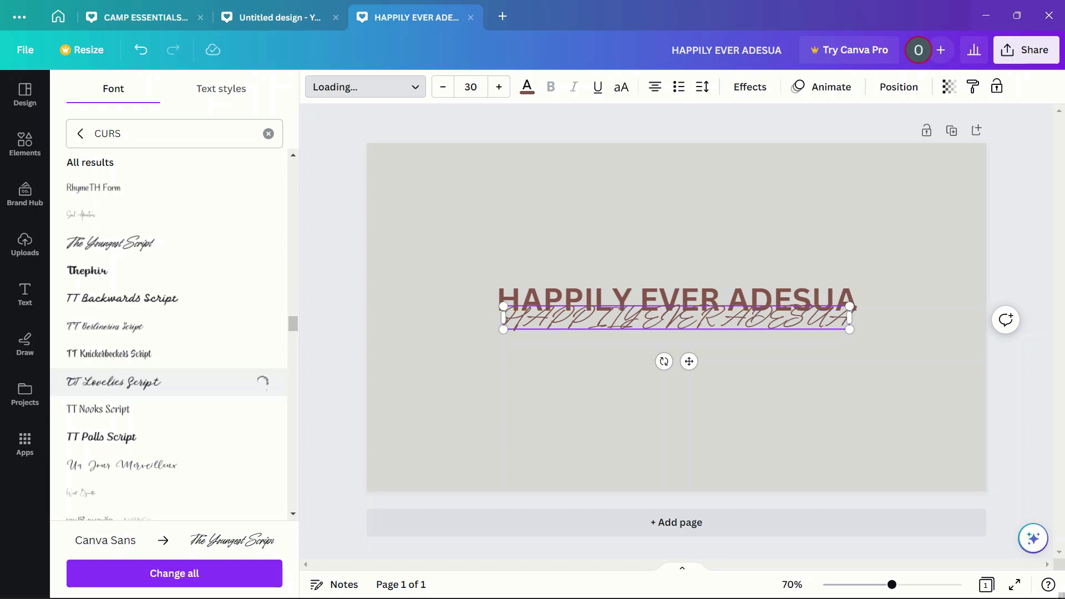
- Move the second text just below the larger title and set its font to Nefelibata Script
scroll(166, 381, "down", 4)
left_click_drag(677, 318, 669, 342)
scroll(166, 405, "down", 3)
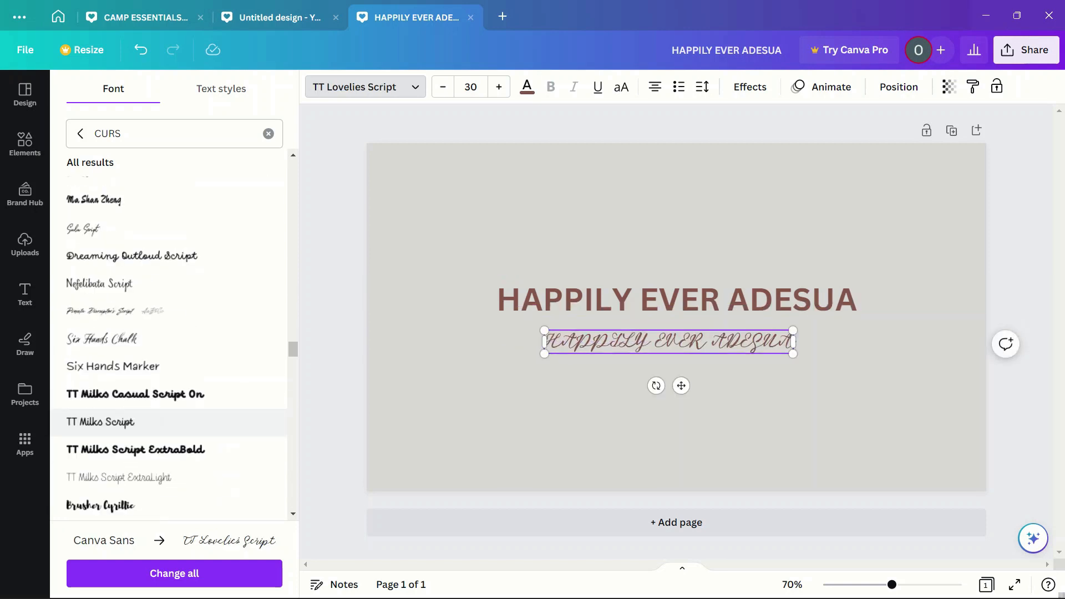
left_click(101, 335)
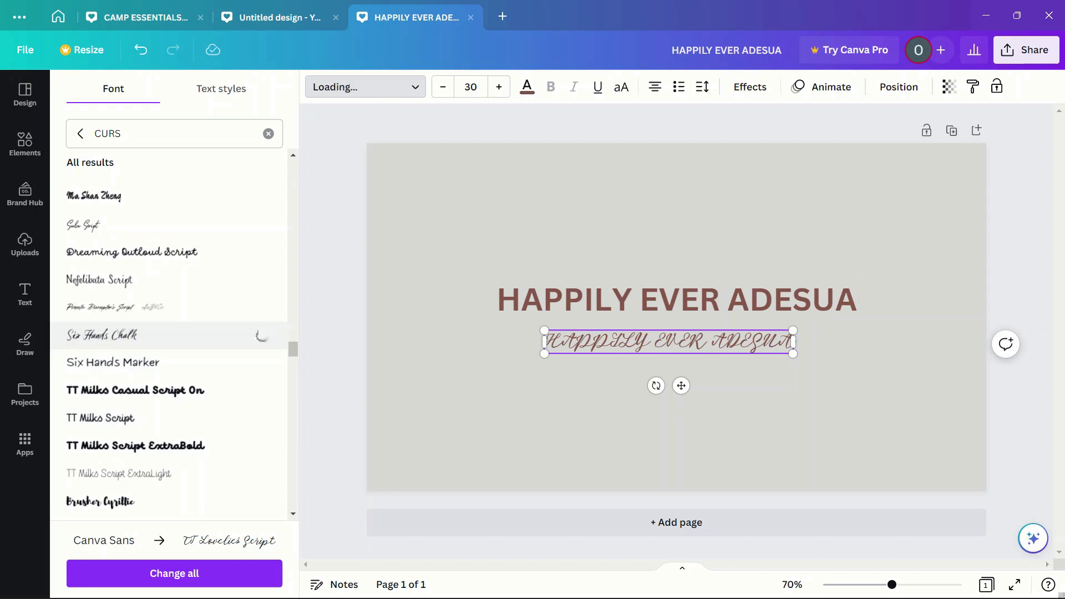
left_click(100, 280)
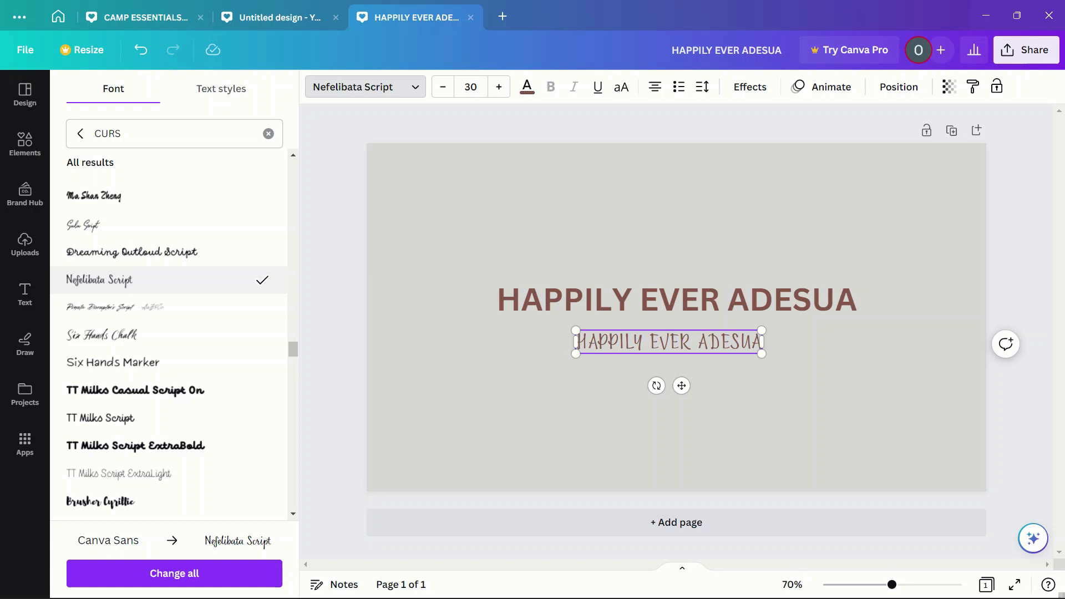
- Search the fonts for "BRITTA" and set the second text's font to Brittany
left_click(268, 134)
type("BRITTA")
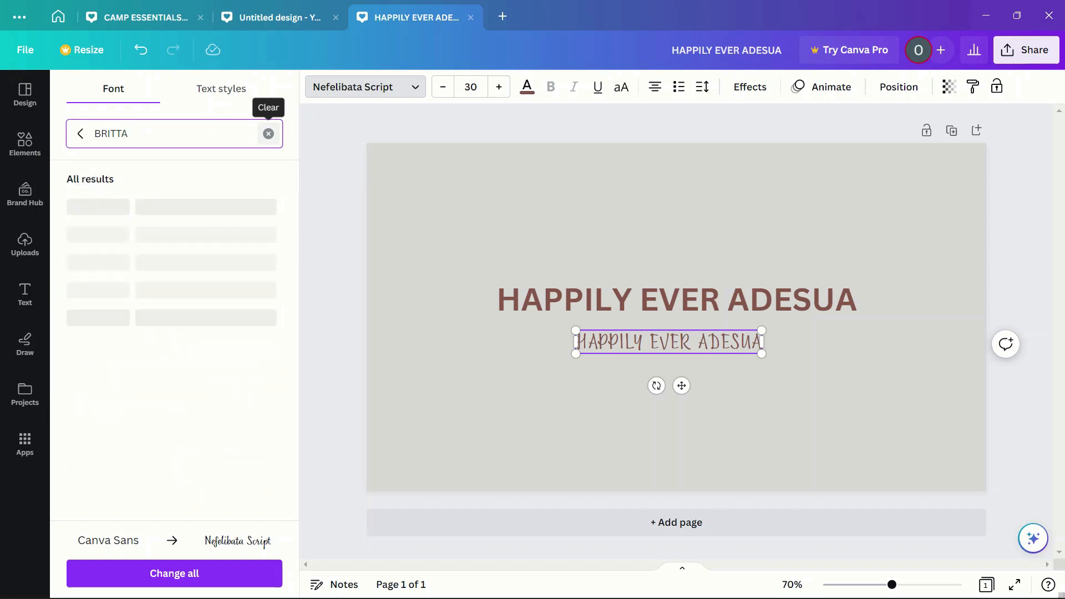
left_click(83, 207)
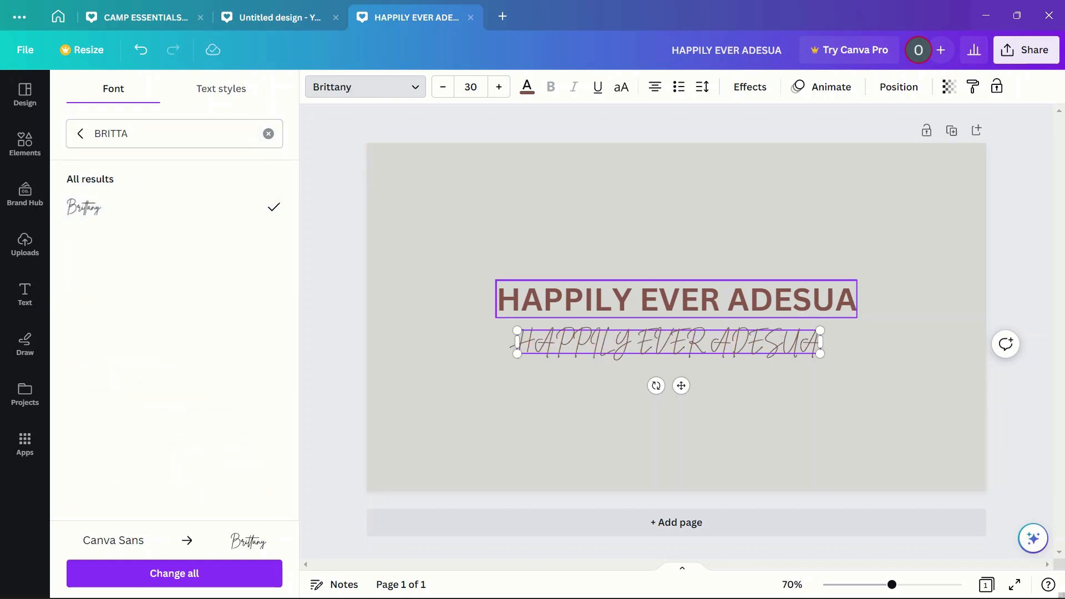
- Replace the second text's capital-letter wording with "Happily Ever Adesua" in mixed case
left_click_drag(818, 342, 637, 343)
key("BackSpace")
key("BackSpace")
key("BackSpace")
key("BackSpace")
key("BackSpace")
key("BackSpace")
key("BackSpace")
key("BackSpace")
key("BackSpace")
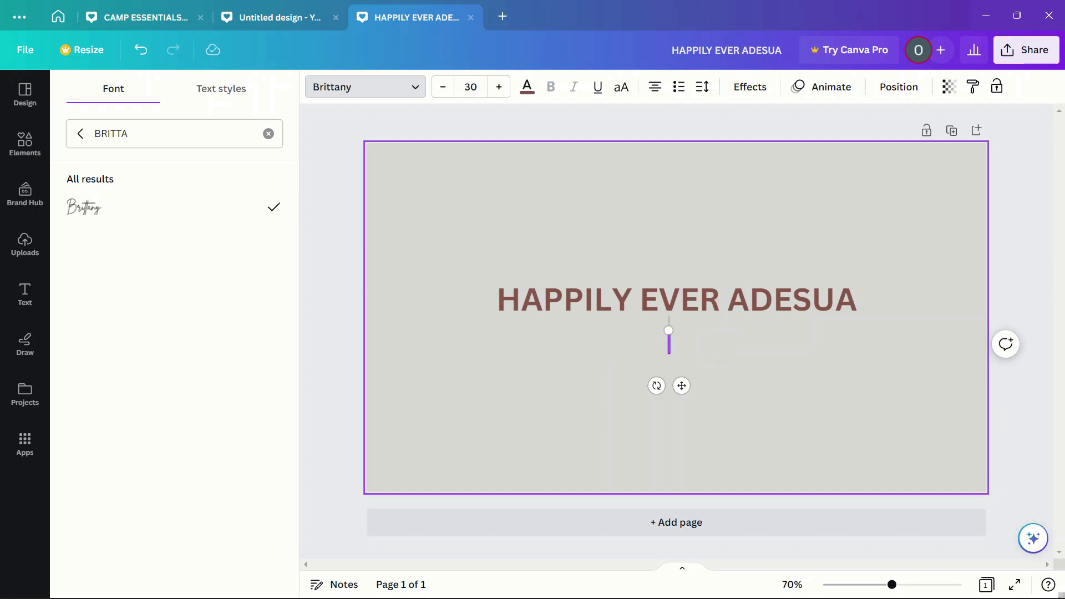
type("Happil")
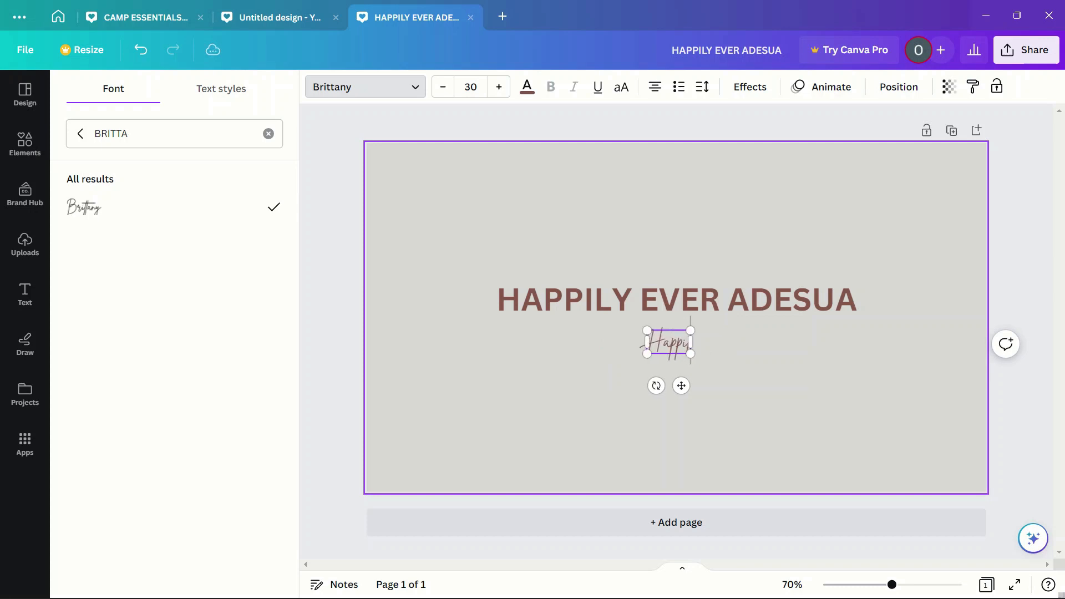
type("y")
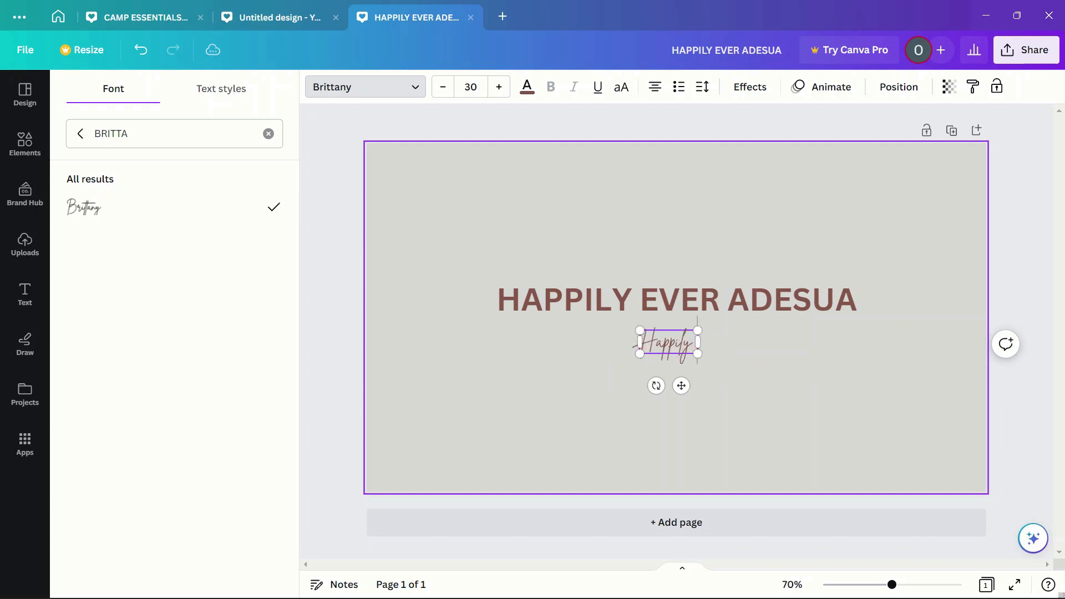
type(" Ever")
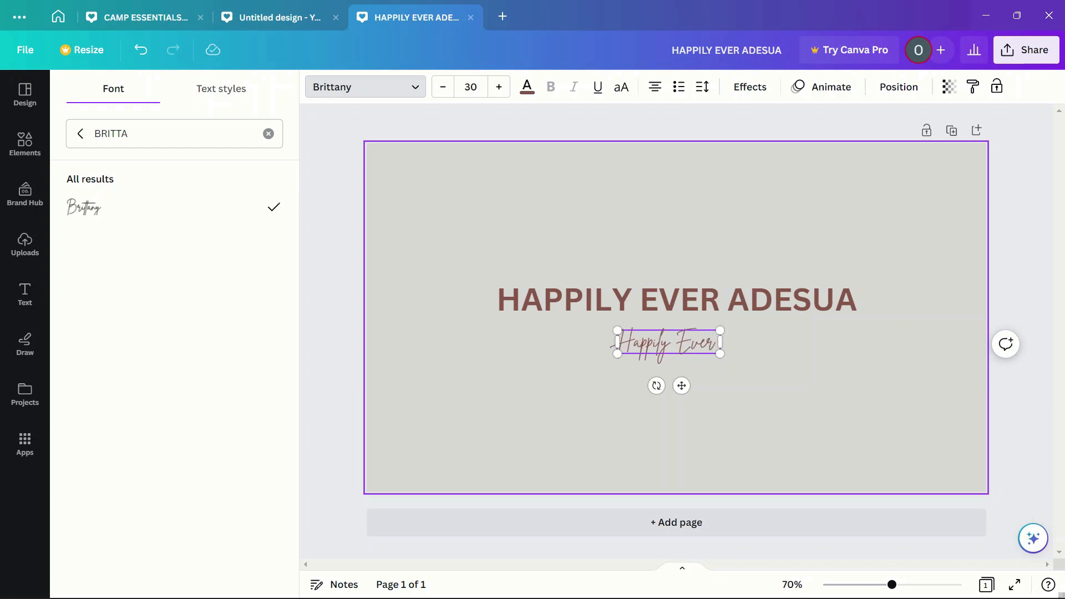
type(" Adesua")
- Enlarge the script text to about size 68.2 and centre it over the lower edge of the capital-letter title
left_click_drag(749, 330, 670, 319)
left_click_drag(535, 338, 443, 353)
left_click_drag(611, 330, 714, 317)
left_click(676, 405)
left_click_drag(678, 292, 676, 318)
left_click(699, 416)
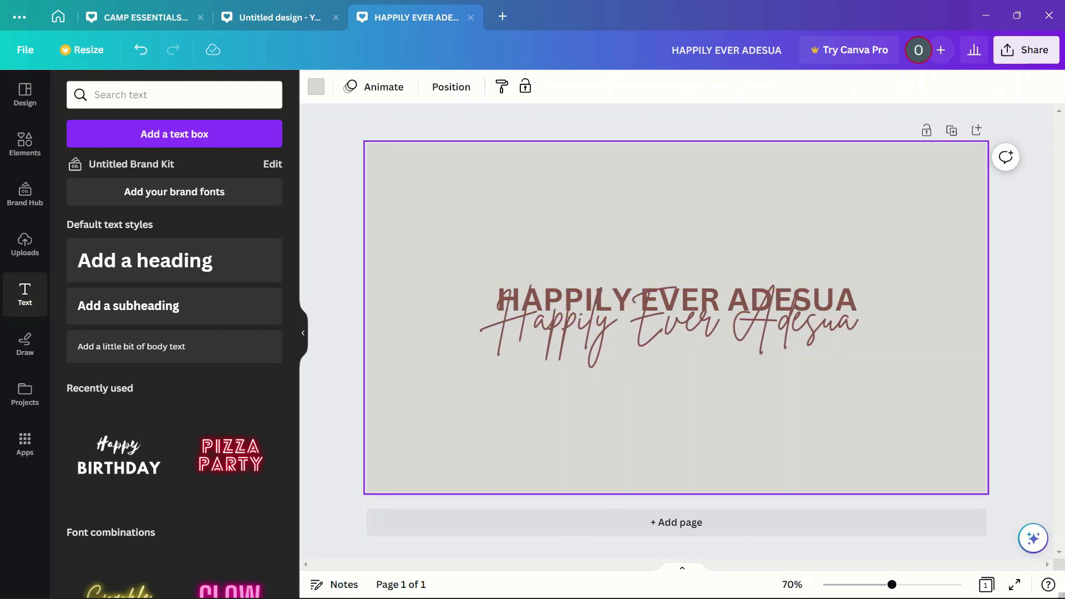
- Enlarge the script text to about size 82.6 and centre it horizontally on the page
left_click(677, 318)
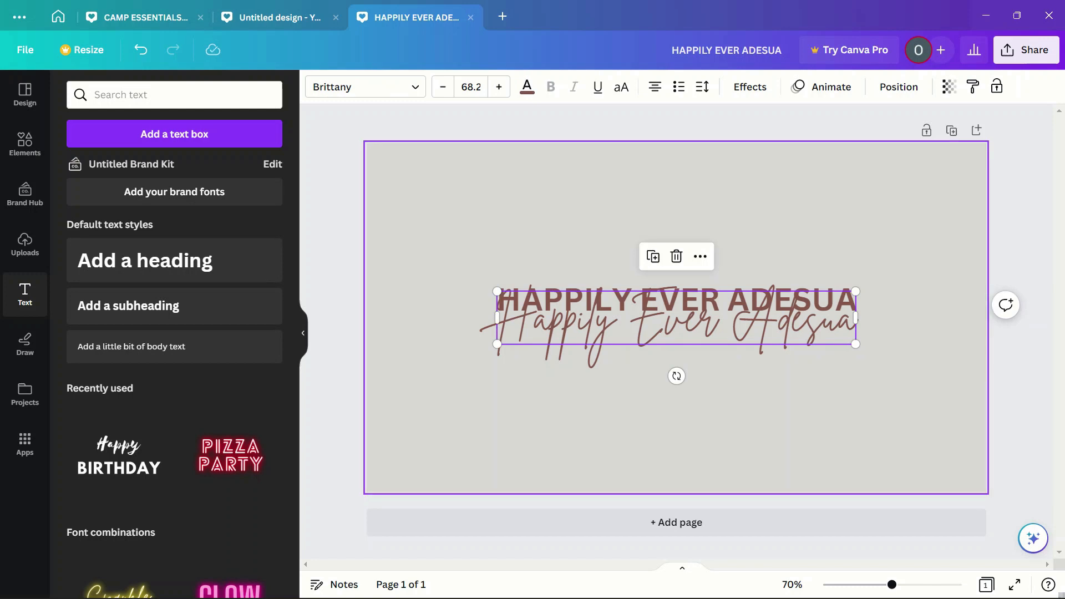
left_click_drag(498, 291, 421, 280)
left_click_drag(638, 312, 677, 330)
left_click(726, 331)
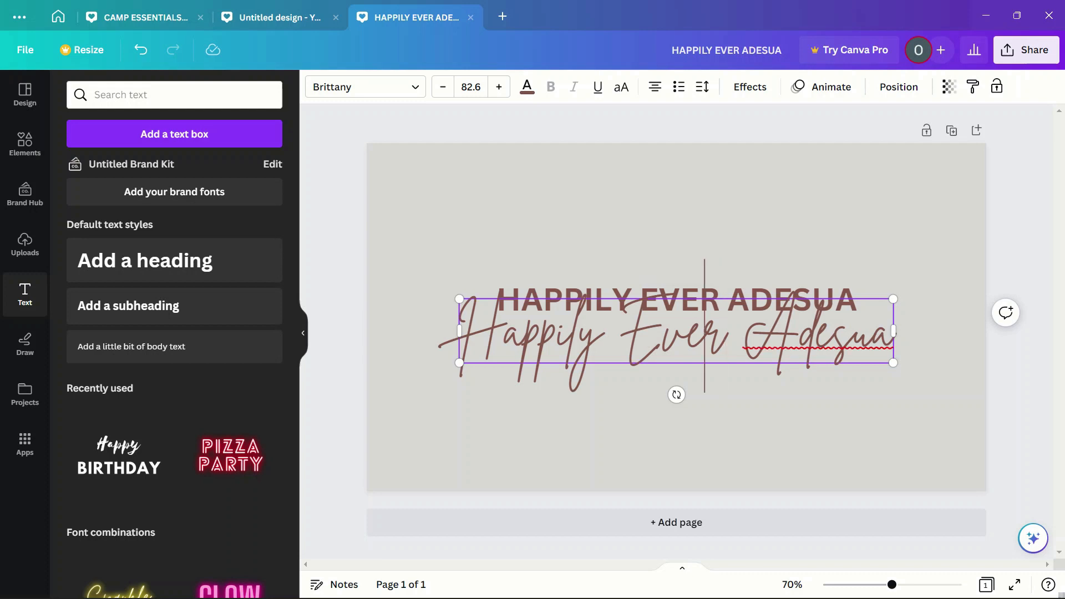
left_click(688, 427)
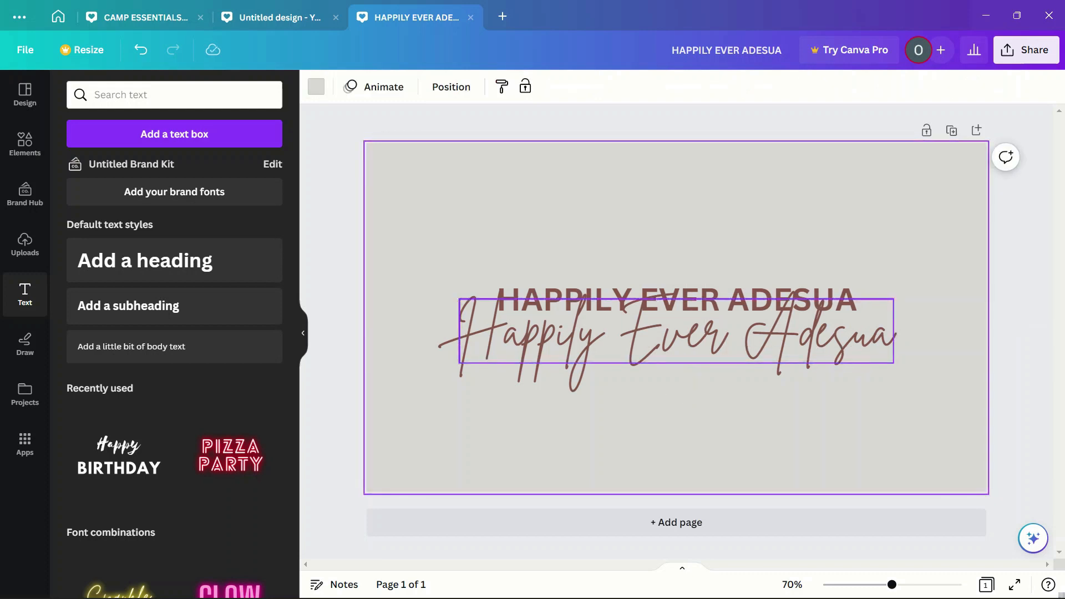
- Move the script text down until it sits clear below the capital-letter title
left_click(682, 335)
left_click_drag(799, 333, 799, 343)
double_click(801, 342)
left_click(807, 413)
left_click(611, 340)
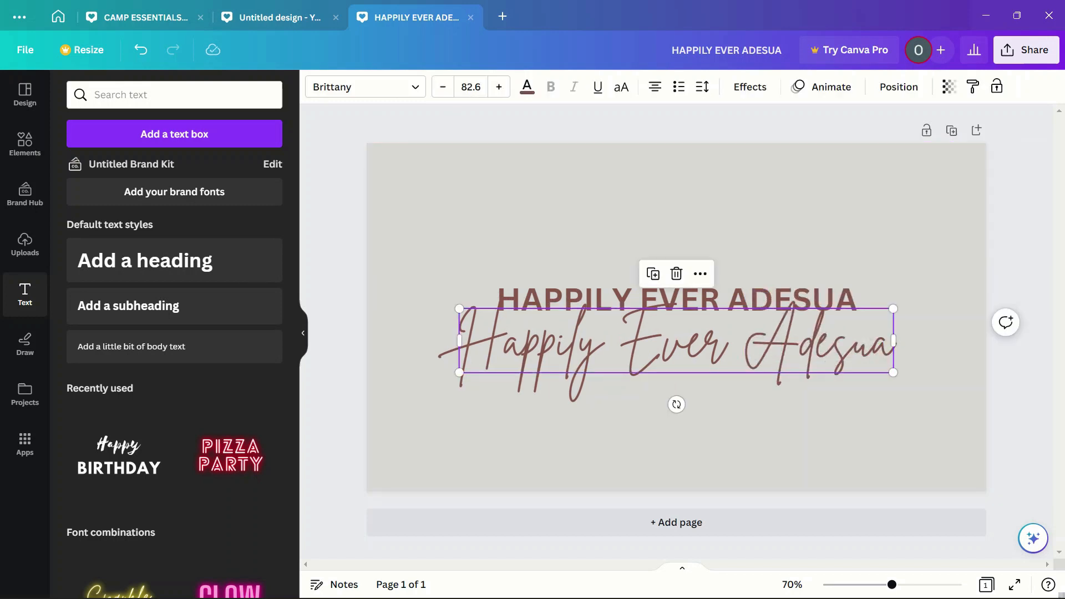
double_click(610, 340)
left_click(644, 435)
left_click_drag(649, 344, 637, 409)
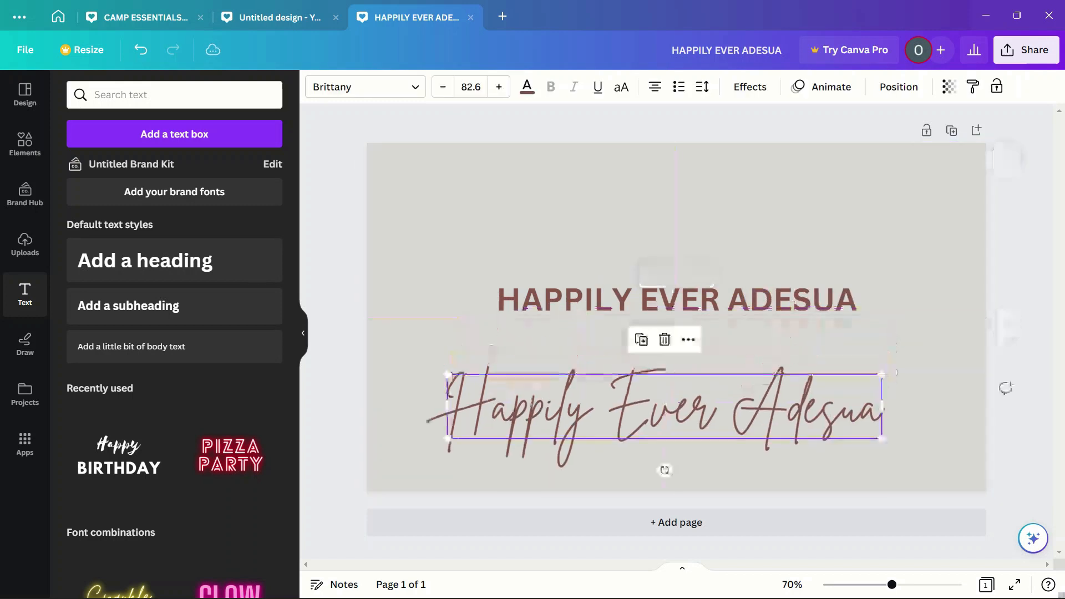
- Enlarge the capital-letter title to span most of the page width and centre it on the page
left_click(655, 301)
left_click_drag(496, 280, 382, 268)
left_click_drag(616, 294, 676, 329)
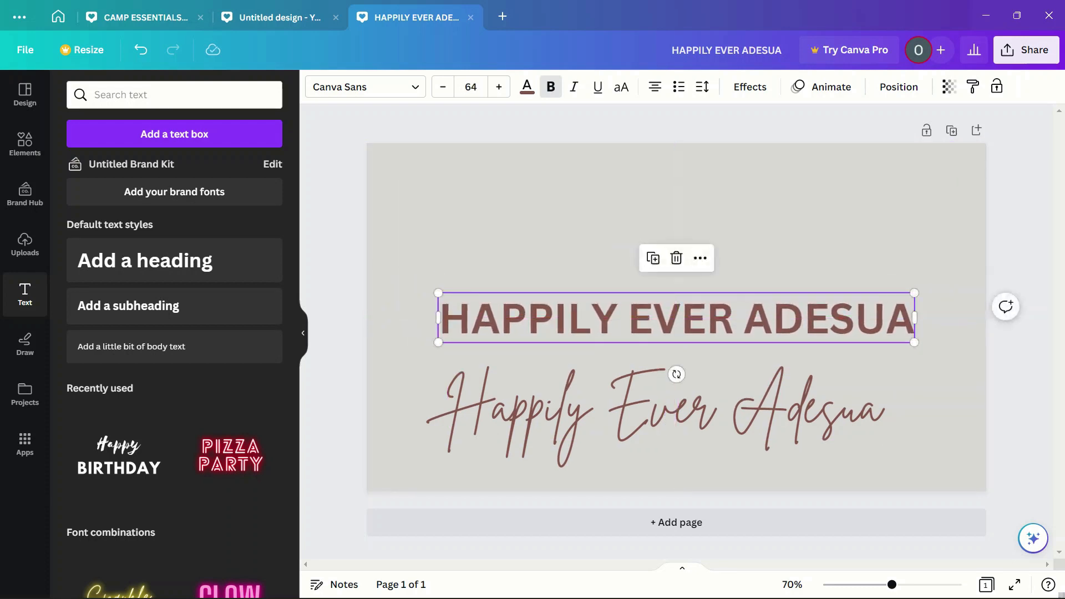
left_click_drag(436, 293, 414, 292)
left_click_drag(665, 318, 676, 318)
left_click_drag(424, 291, 367, 285)
left_click_drag(648, 315, 677, 318)
- Shift the script text up slightly and enlarge it to about size 92.8
left_click_drag(660, 407, 644, 393)
left_click_drag(432, 359, 377, 350)
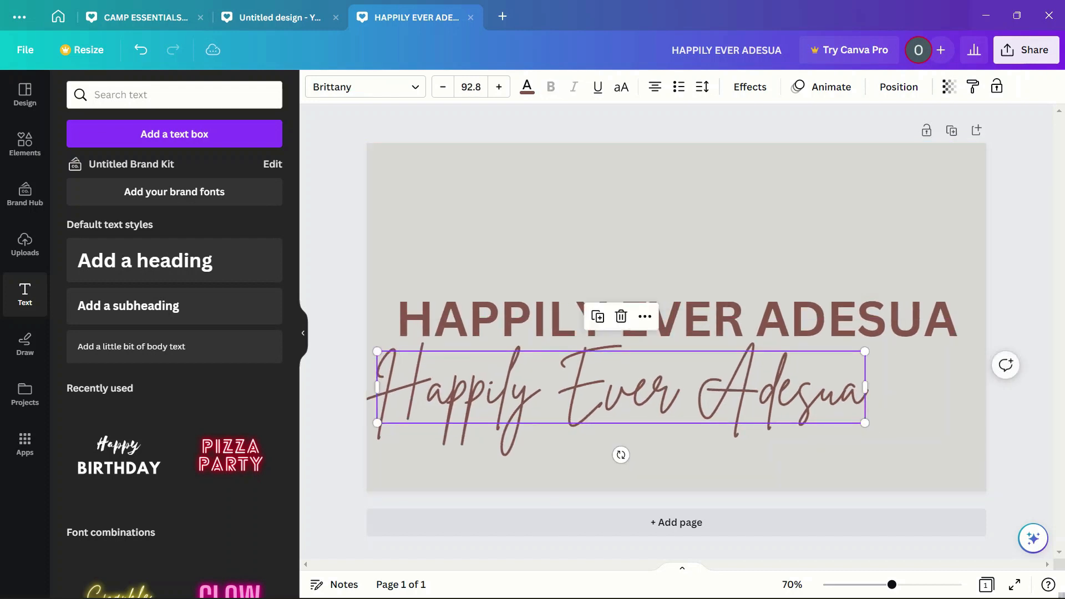
- Reduce the capital-letter title to about size 68.7, centre it, and move the script text over its lower edge
left_click(413, 319)
left_click_drag(395, 287, 447, 294)
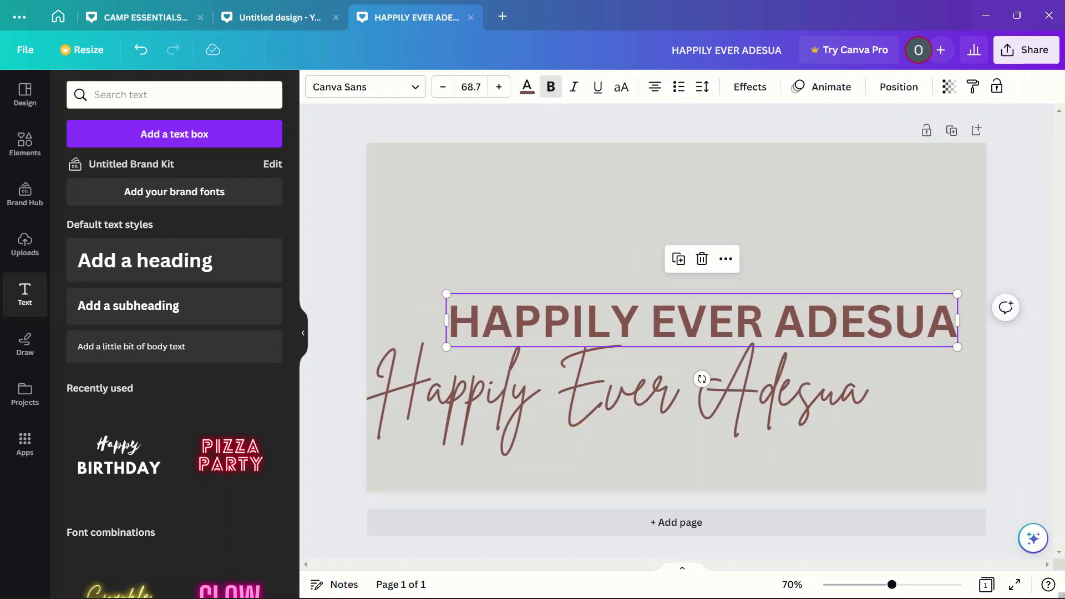
left_click_drag(702, 321, 677, 318)
left_click_drag(620, 387, 665, 369)
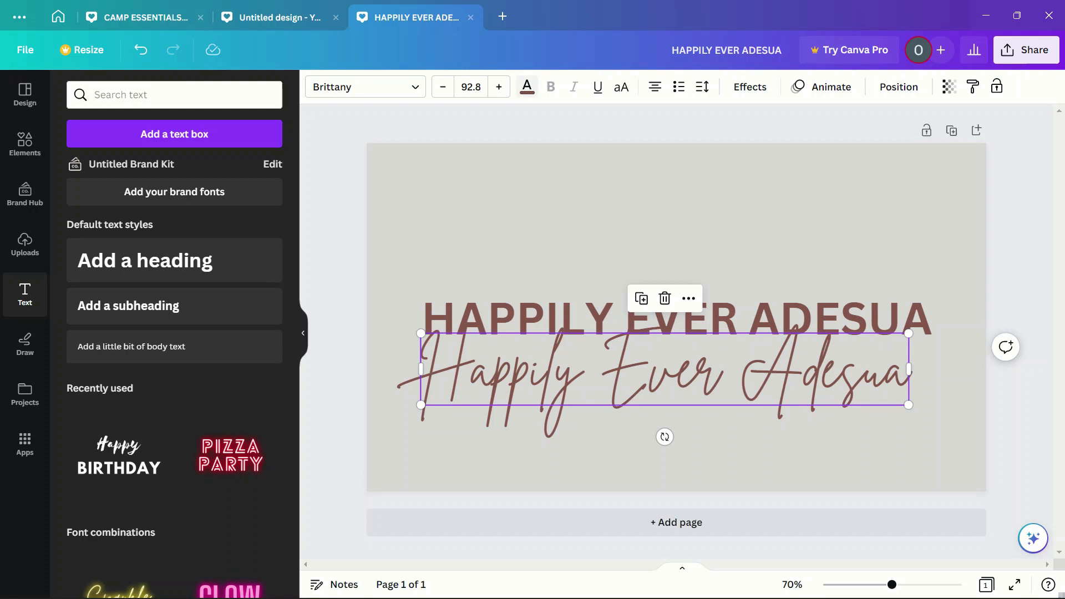
- Try the mauve-gray and light-gray colors of the All Star Classic palette on the script text
left_click(527, 86)
left_click(231, 211)
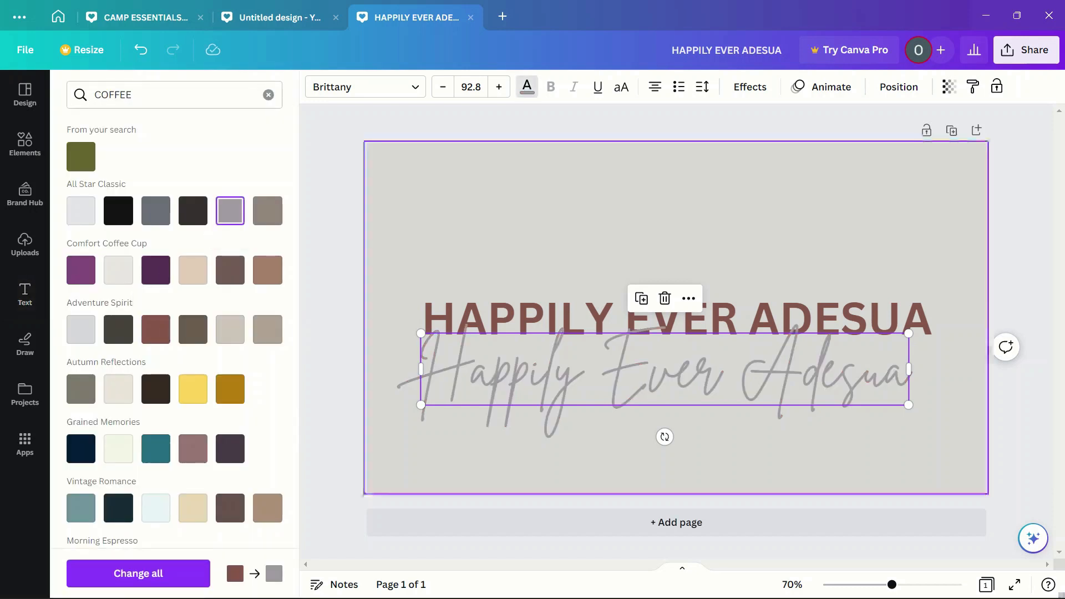
left_click(81, 211)
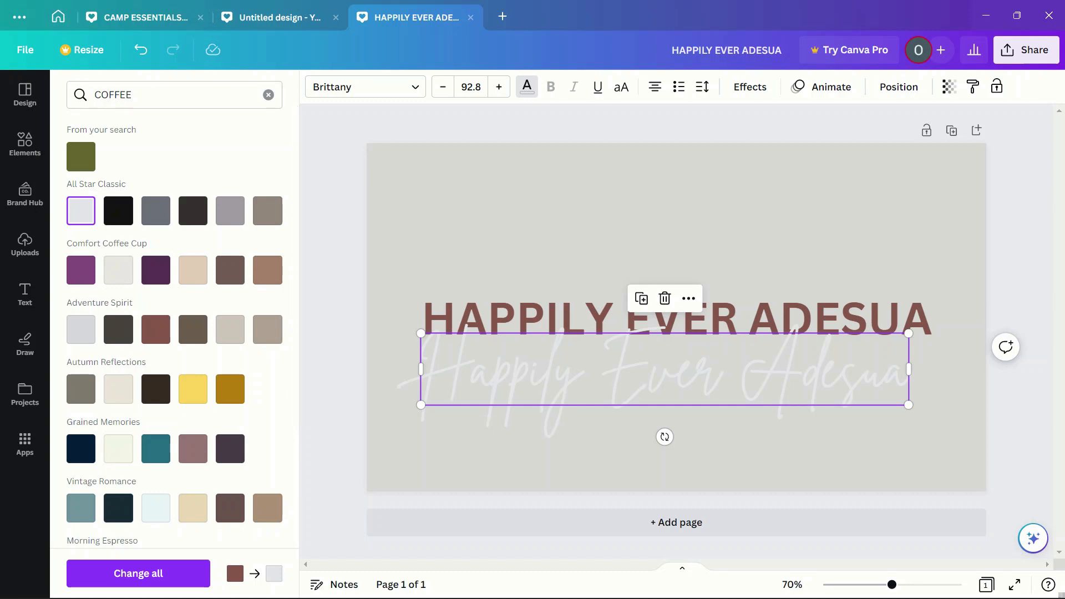
- Try the Shadow effect on the script text, apply Neon instead, and color it mauve-gray from the All Star Classic palette
left_click(750, 87)
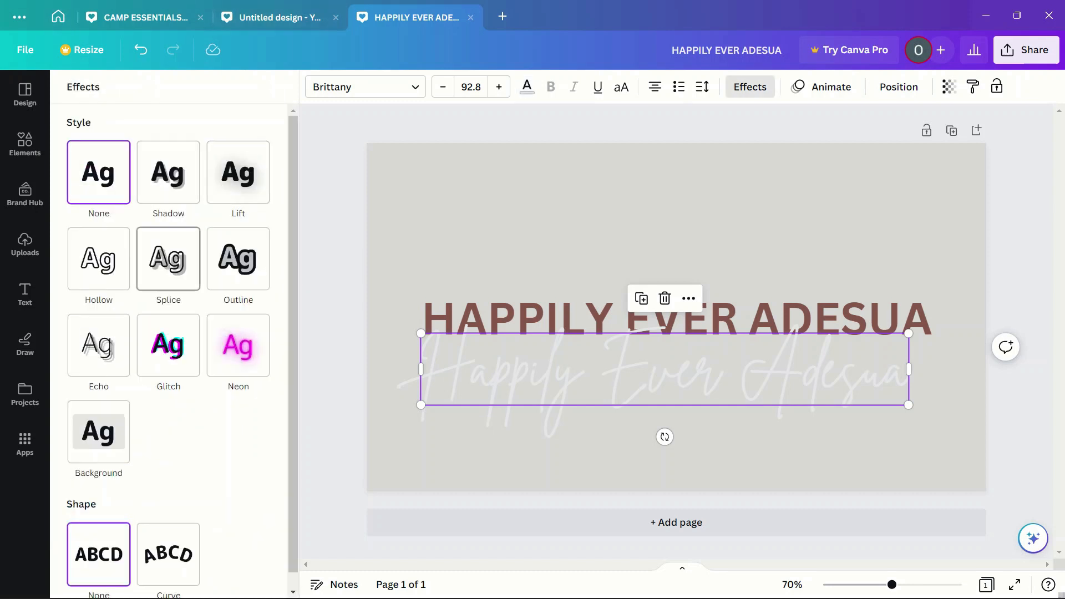
left_click(168, 172)
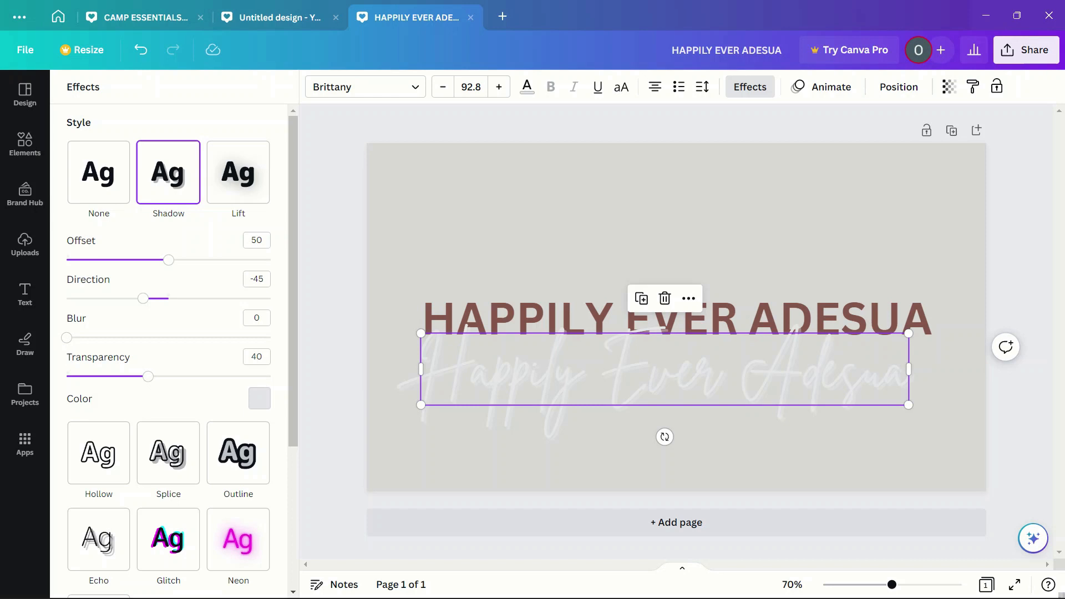
left_click(238, 539)
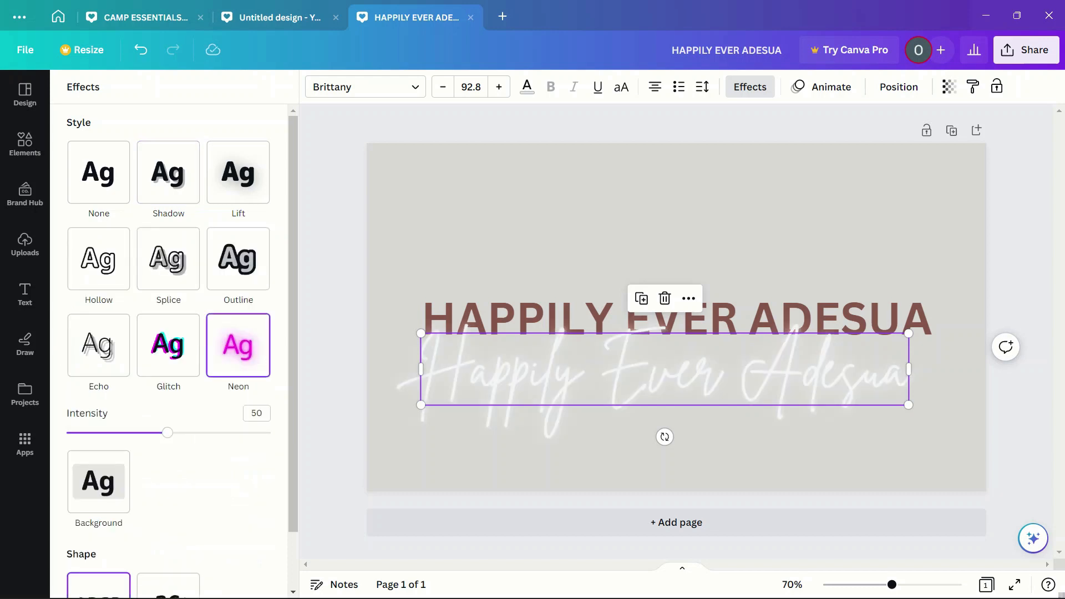
left_click(527, 87)
left_click(230, 210)
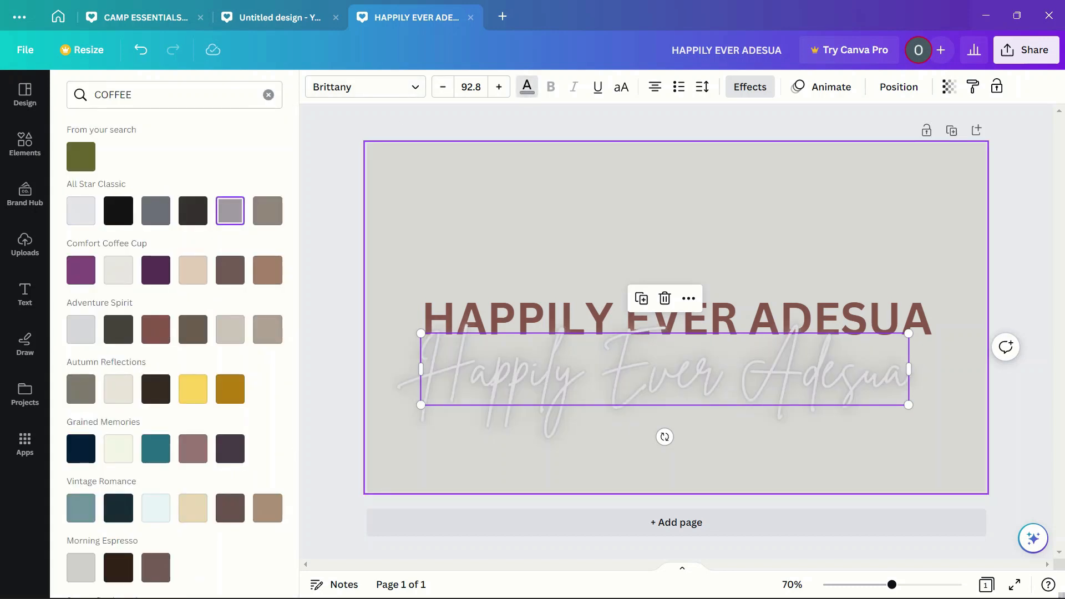
- Move the script text up over the capital-letter title and enlarge it to about size 97.5
left_click(555, 250)
left_click_drag(665, 369, 646, 354)
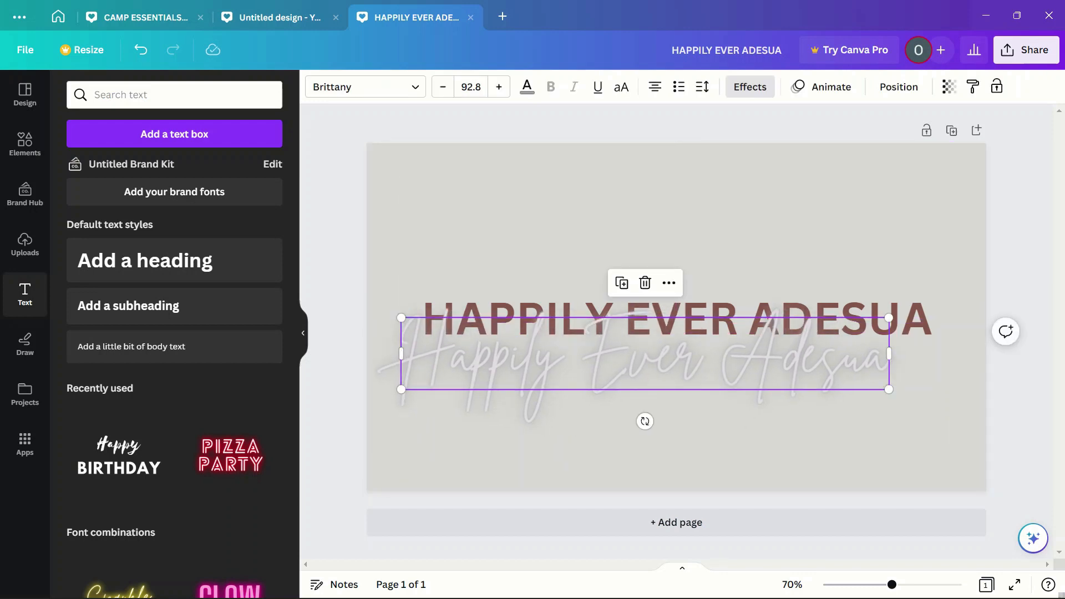
mouse_move(401, 317)
left_mouse_down()
mouse_move(376, 309)
mouse_move(401, 323)
left_mouse_up()
left_click(657, 249)
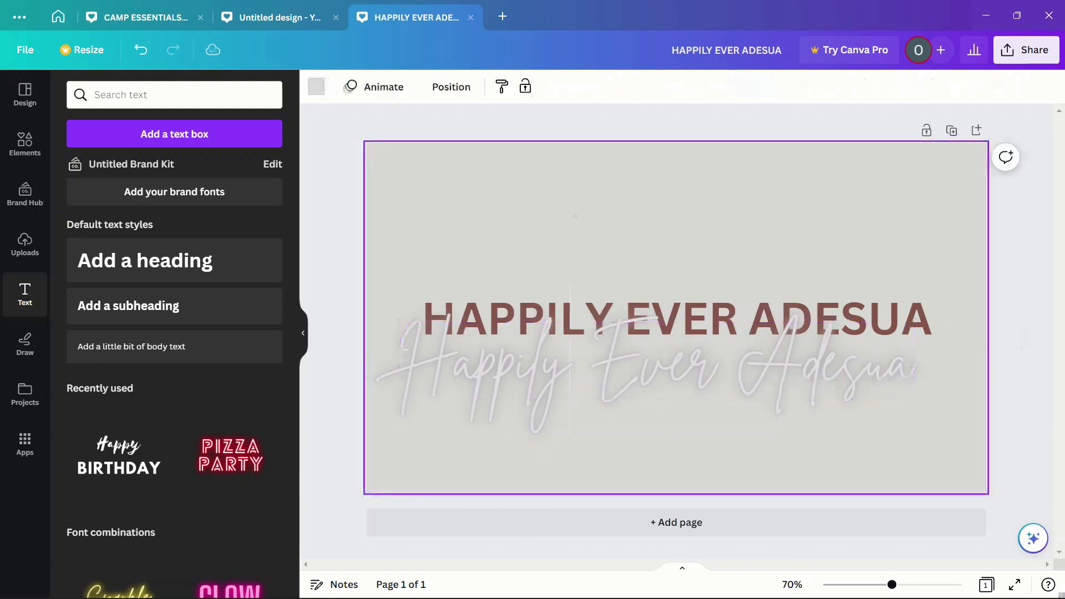
- Move the script text below the capital-letter title, then shrink the title slightly and centre it on the page
left_click_drag(657, 363, 658, 398)
left_click(522, 319)
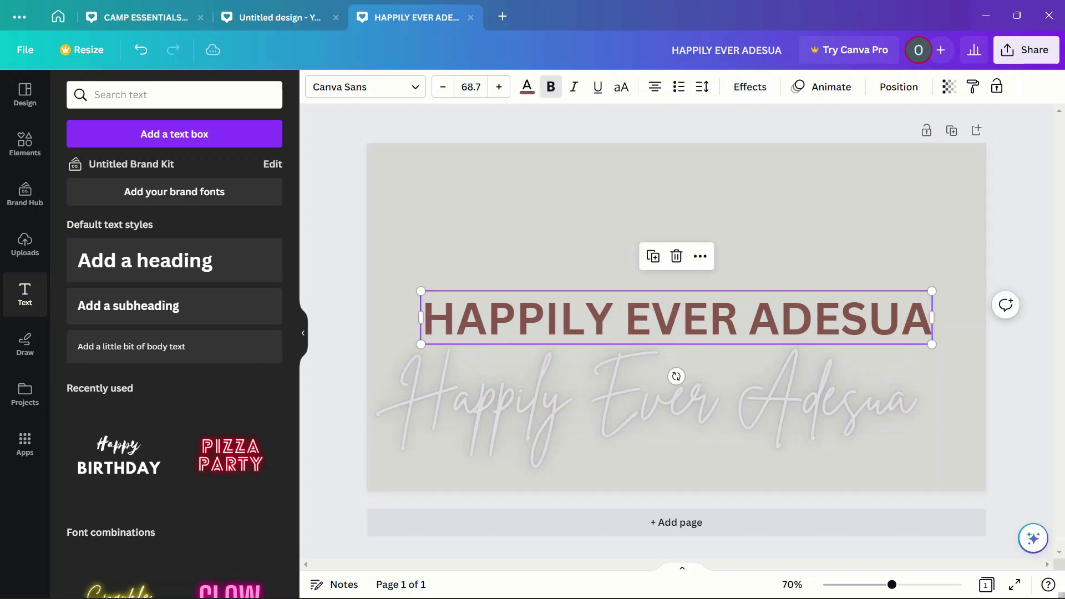
left_click_drag(421, 291, 448, 294)
left_click_drag(522, 319, 509, 318)
- Move the script text up so that it overlaps the lower half of the capital-letter title
left_click(513, 396)
left_click_drag(513, 397, 513, 393)
double_click(513, 393)
key("Escape")
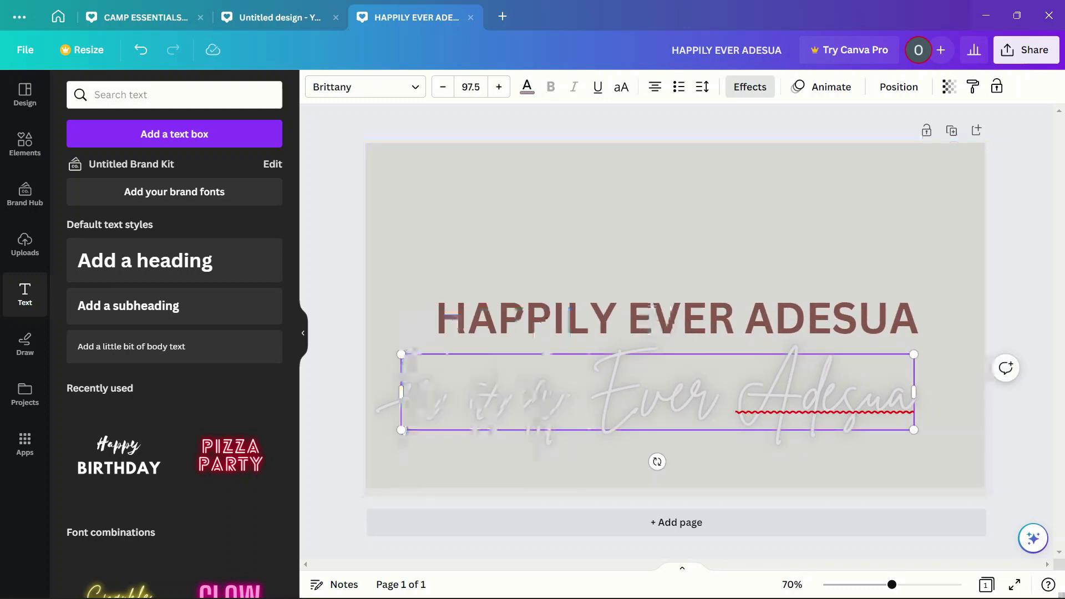
left_click(547, 471)
left_click_drag(546, 395, 540, 359)
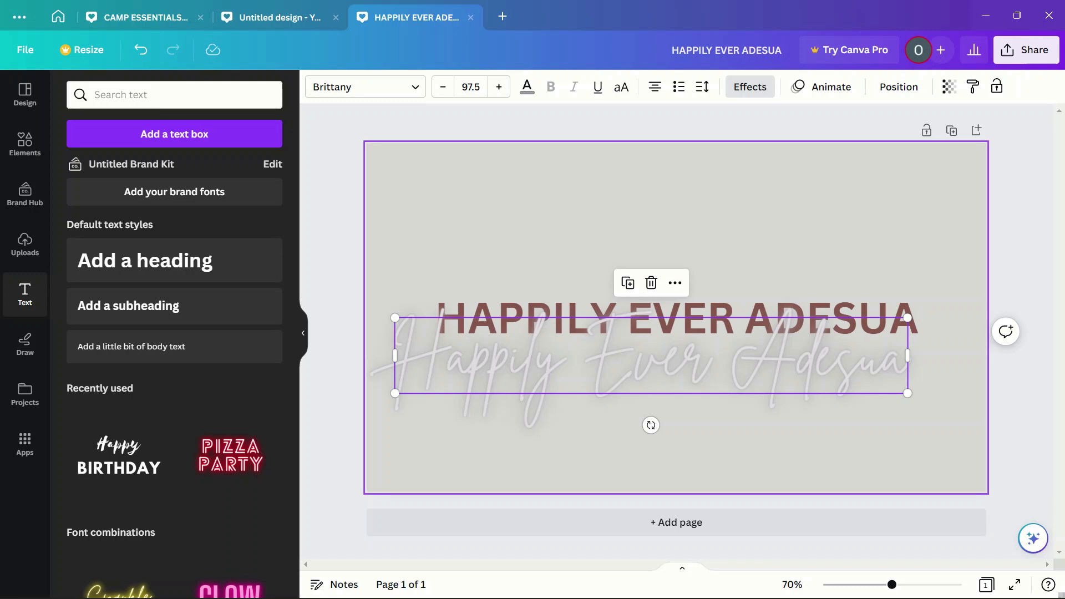
left_click(560, 458)
left_click_drag(558, 366, 564, 353)
left_click(566, 454)
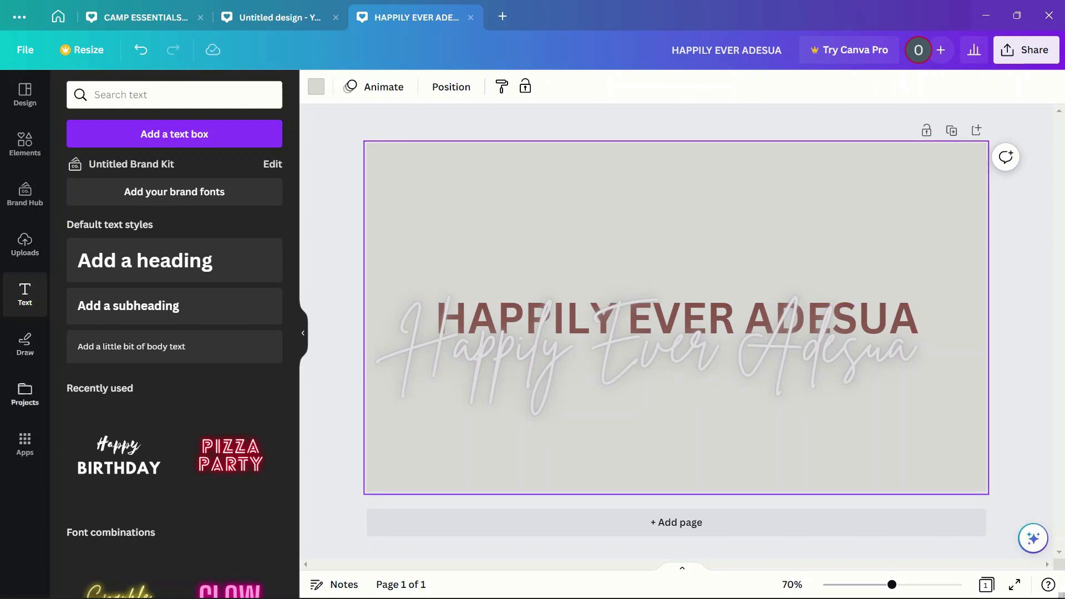
- Search the elements for "rectangle border" and look through the suggested graphics, photos and frames
left_click(25, 143)
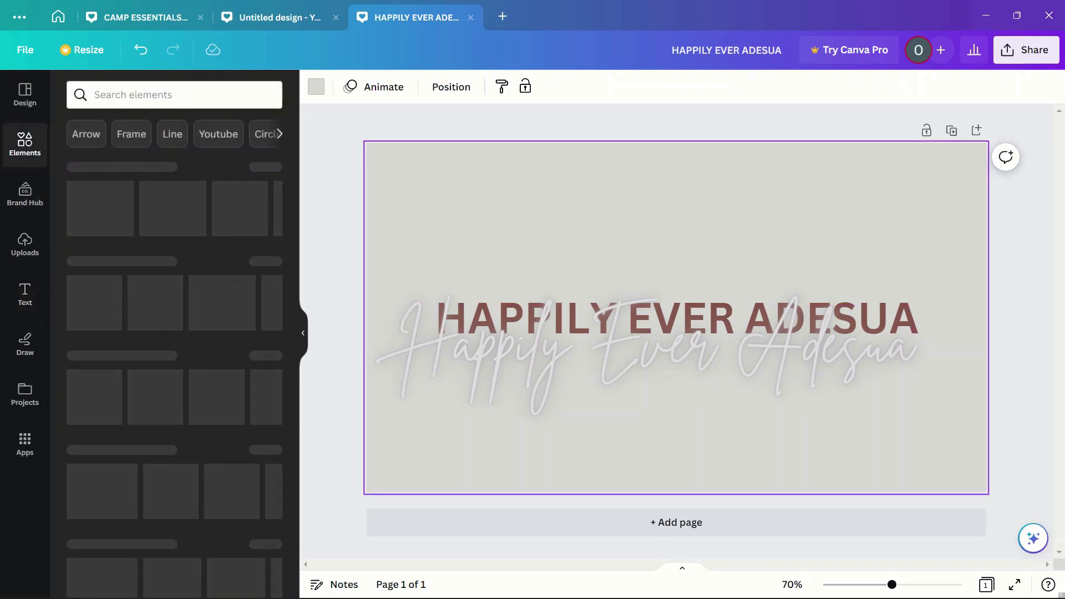
left_click(166, 95)
type("rect")
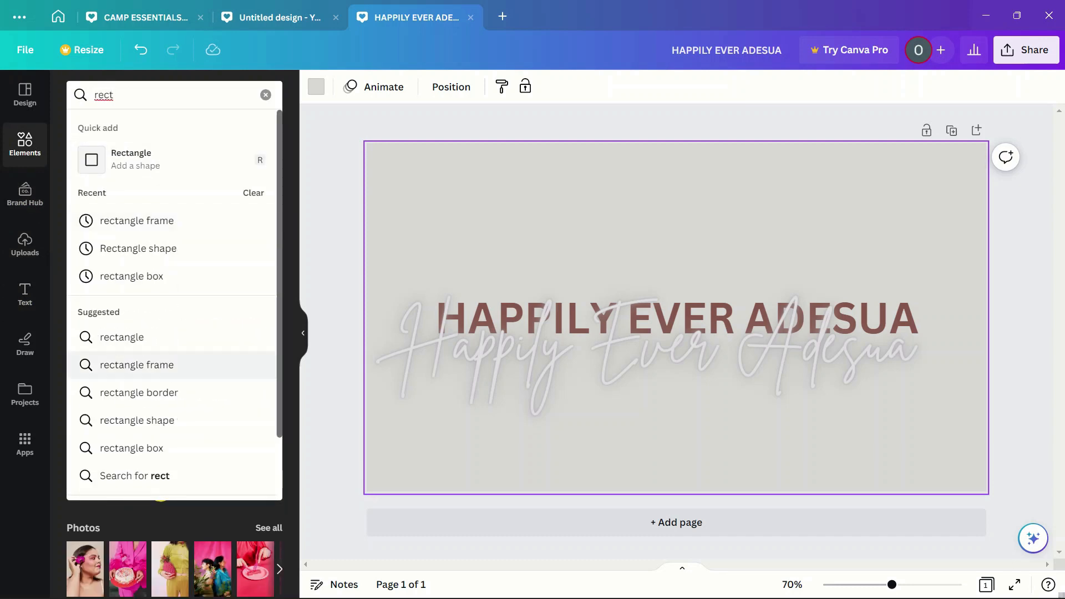
left_click(138, 392)
scroll(161, 310, "down", 2)
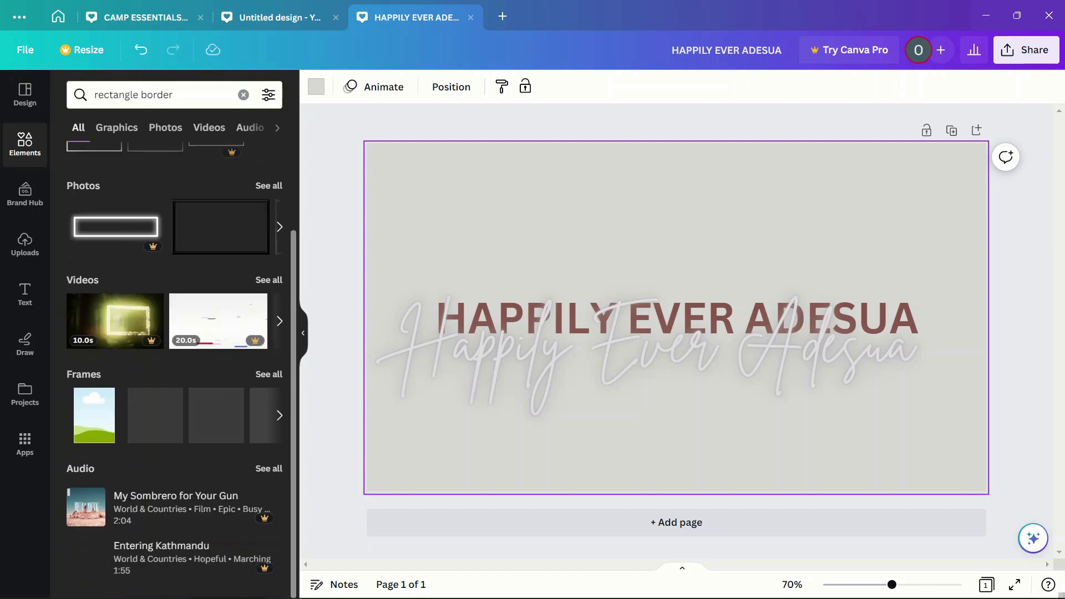
scroll(161, 278, "up", 2)
scroll(161, 242, "right", 2)
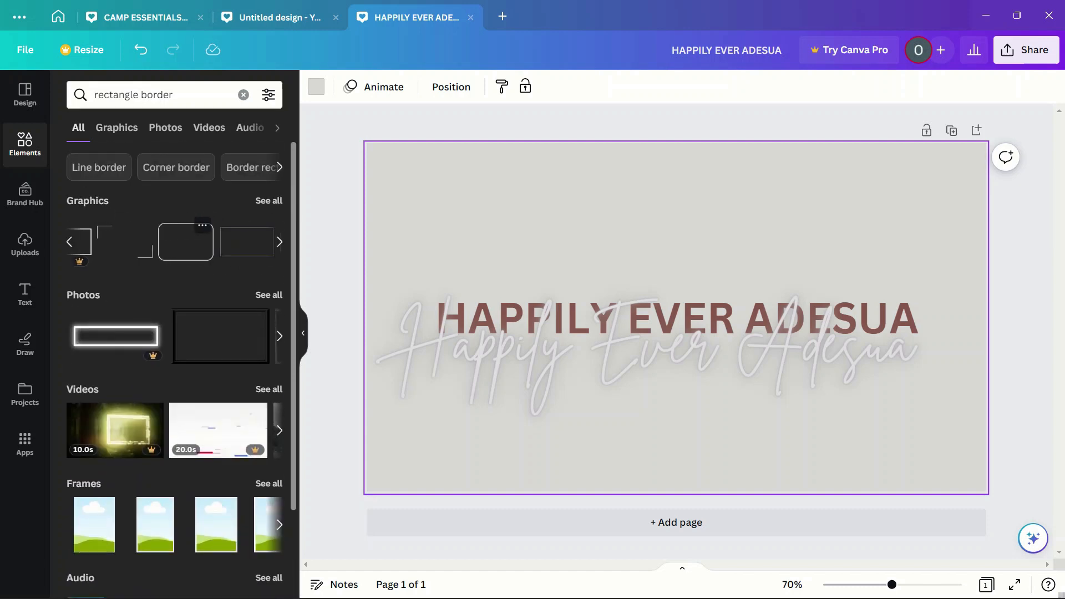
- Search the elements for "corner" in place of the rectangle border search
key("ctrl+a")
key("BackSpace")
type("l")
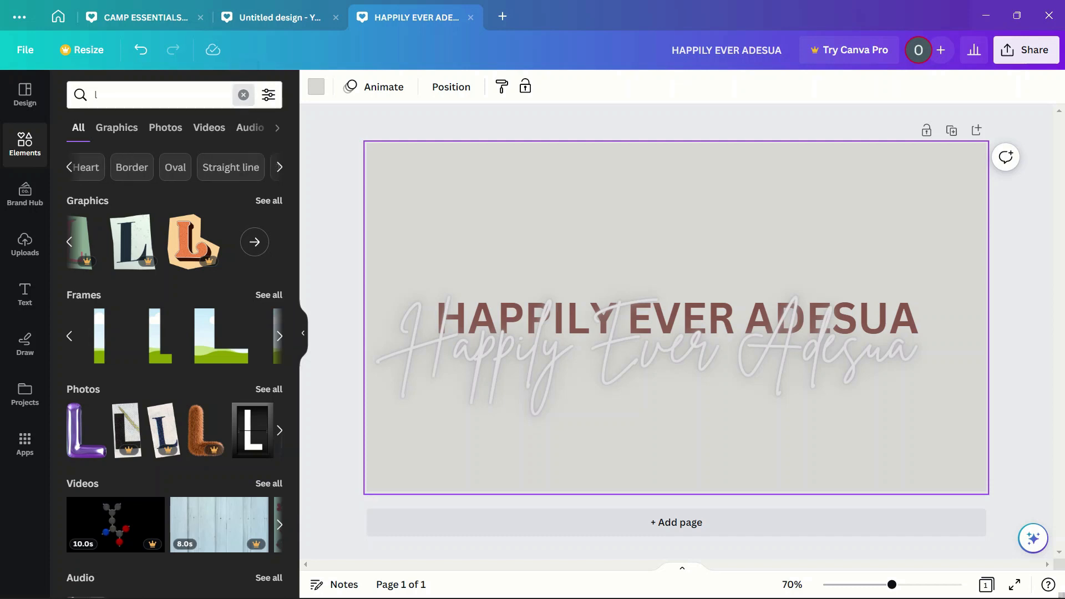
key("BackSpace")
type("corner")
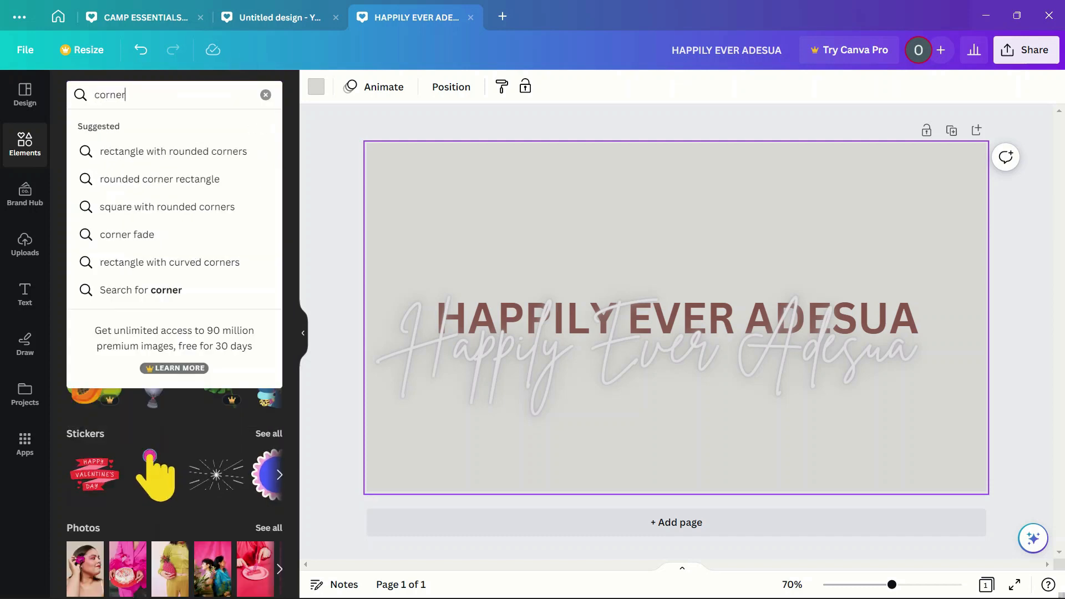
key("Return")
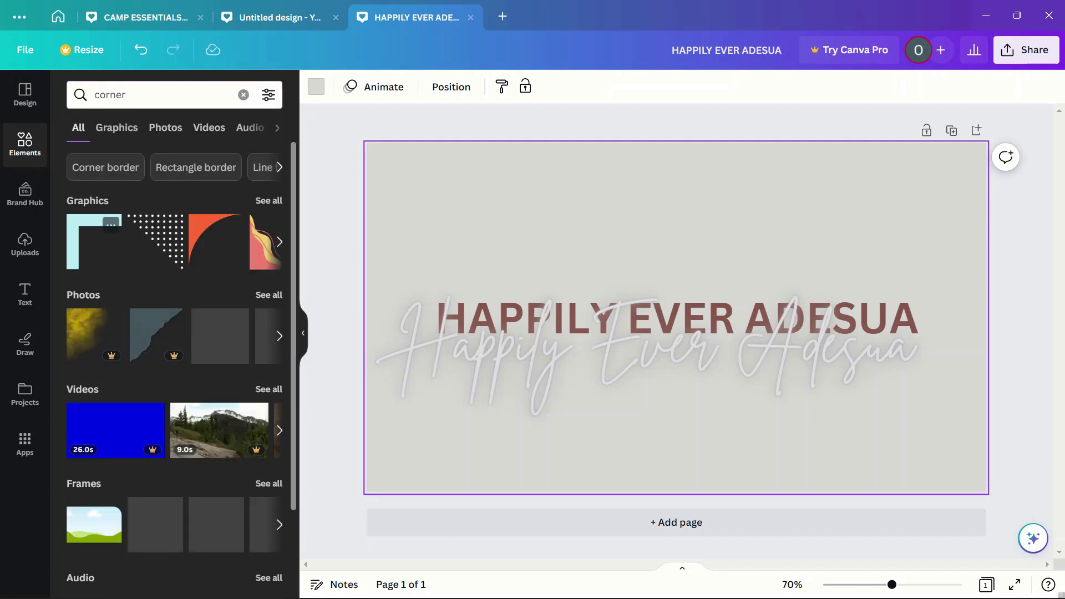
- Insert the light blue L-shaped corner graphic and move it up toward the top of the page
left_click(94, 241)
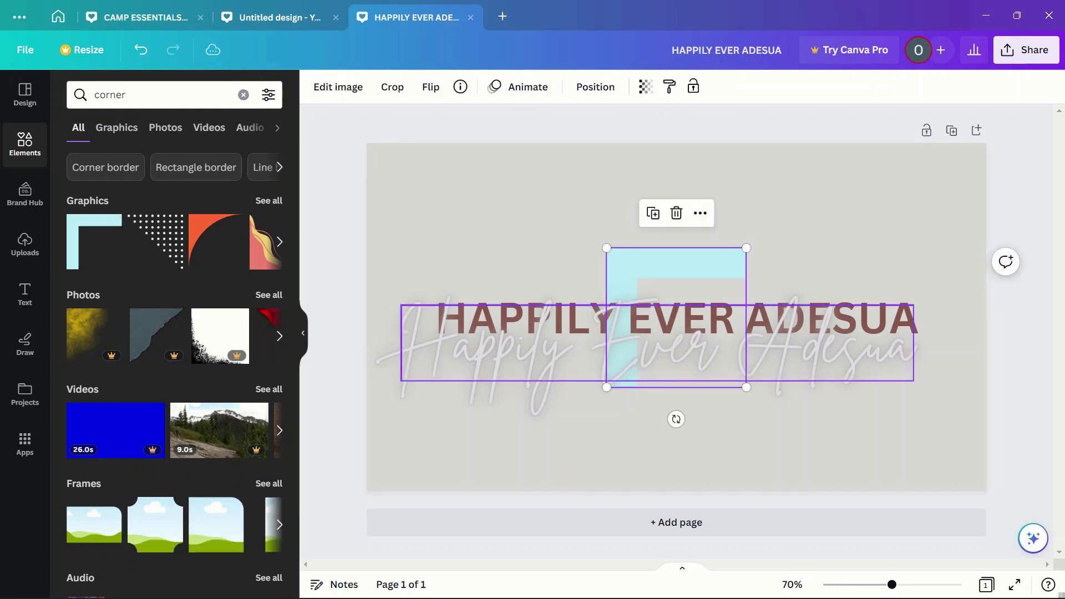
left_click(716, 345)
left_click(715, 345)
left_click(687, 238)
left_click(716, 345)
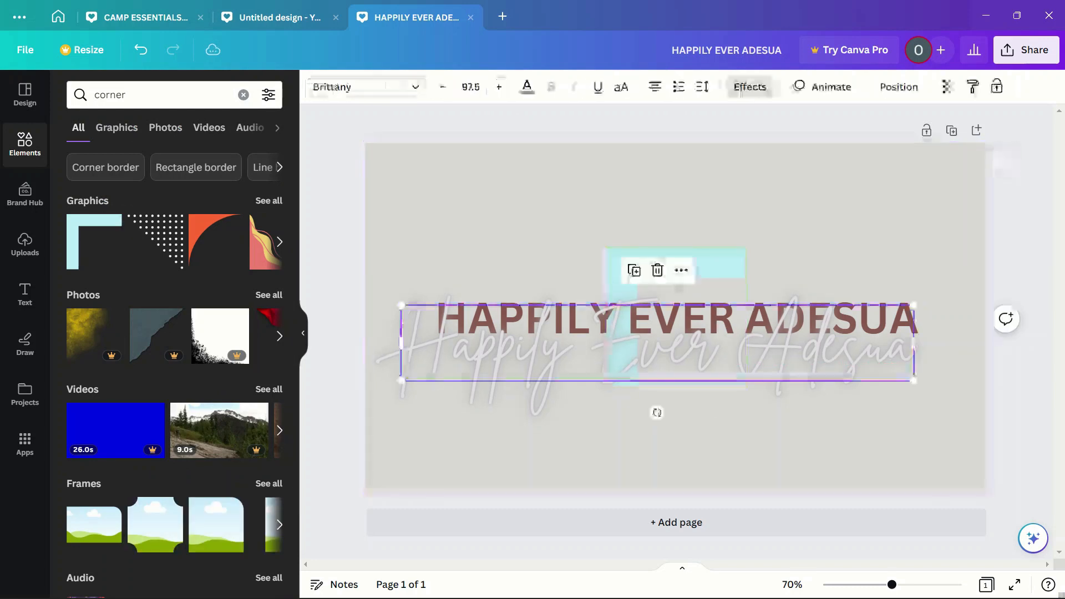
left_click_drag(721, 265, 702, 203)
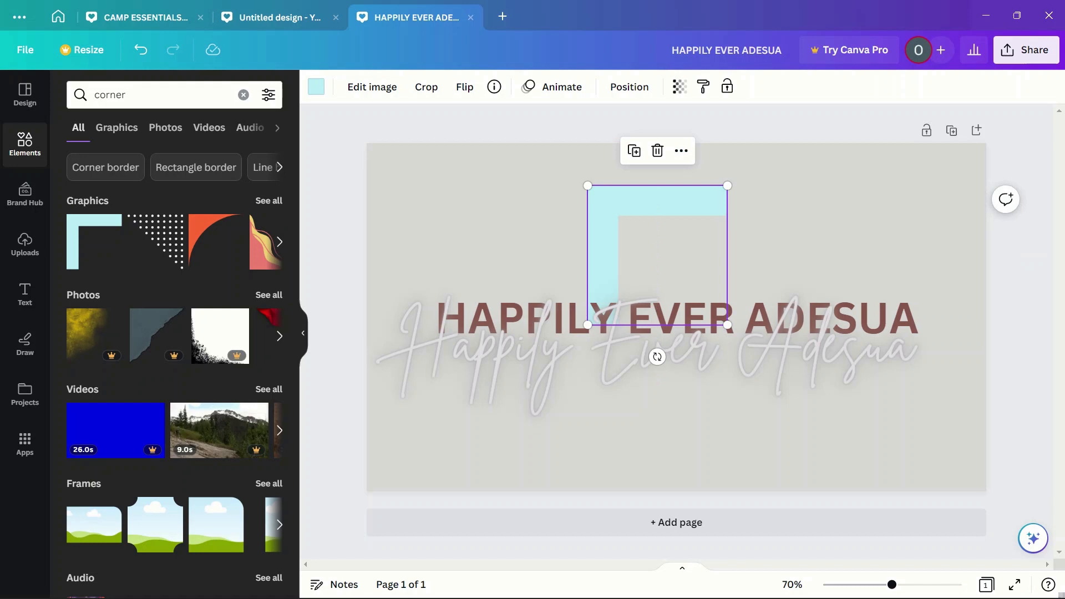
- Recolor the corner graphic white, then shrink it and place it in the page's upper-left corner
left_click(316, 86)
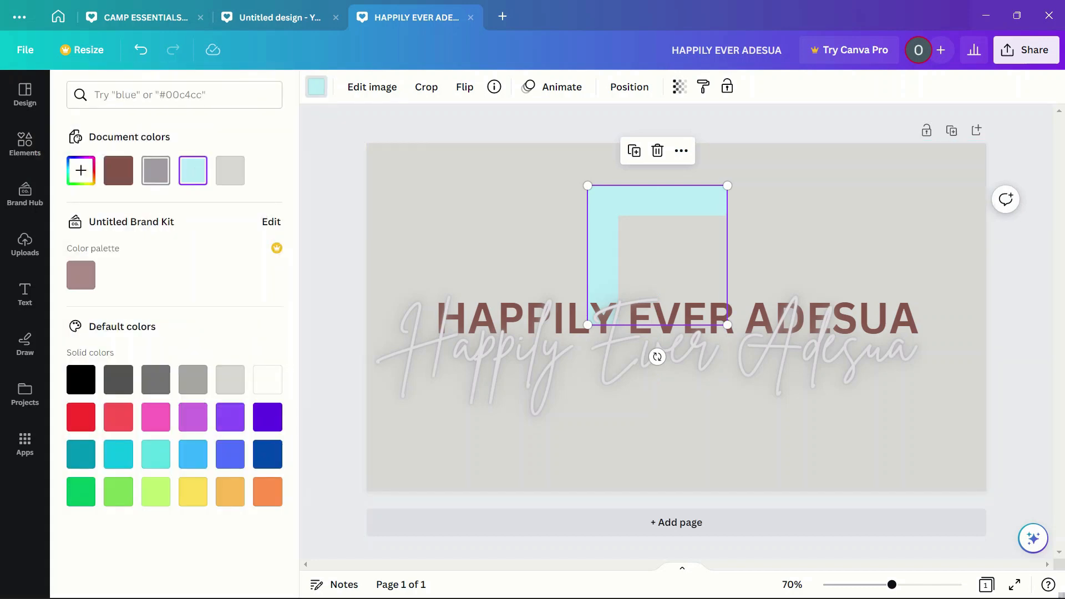
left_click(267, 380)
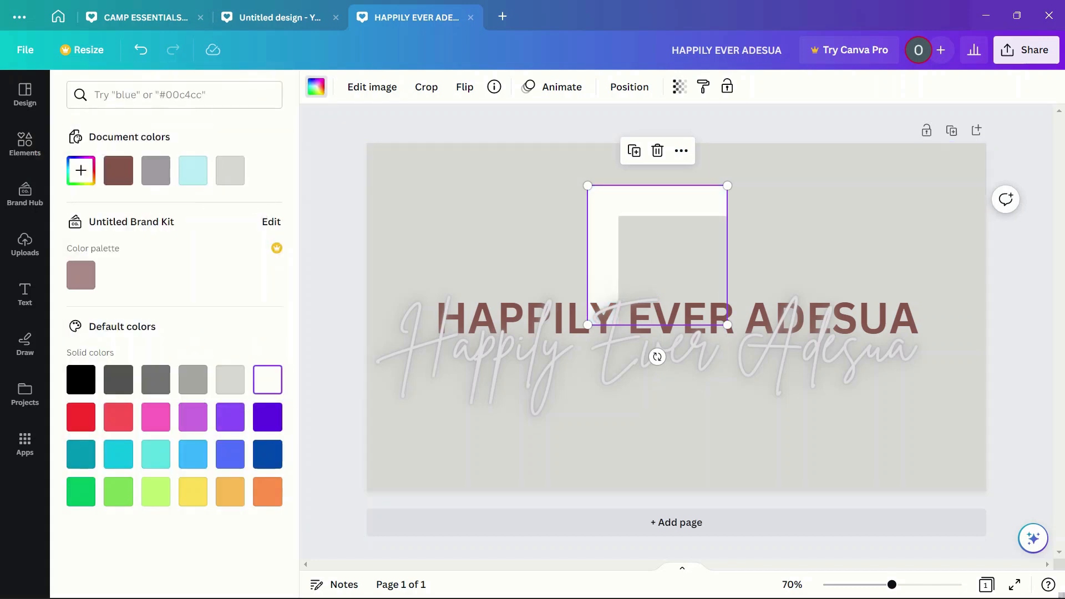
left_click_drag(728, 186, 403, 178)
left_click(532, 233)
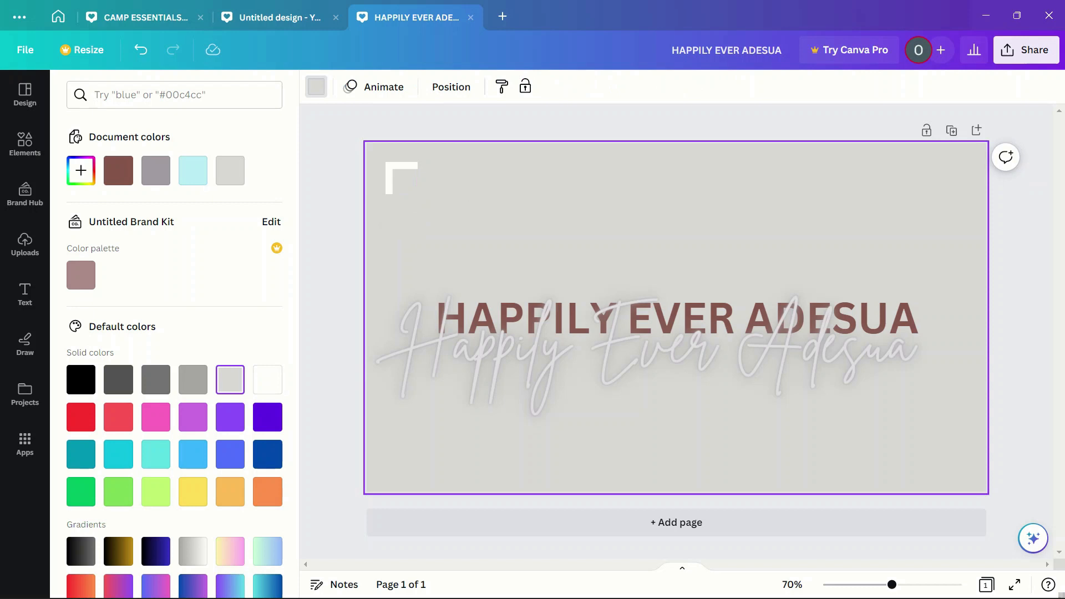
- Duplicate the corner graphic three times and place one copy, rotated 90° to face inward, in the page's upper-right corner
left_click(389, 167)
left_click(382, 132)
left_click(386, 135)
left_click(389, 140)
left_click_drag(424, 201, 943, 186)
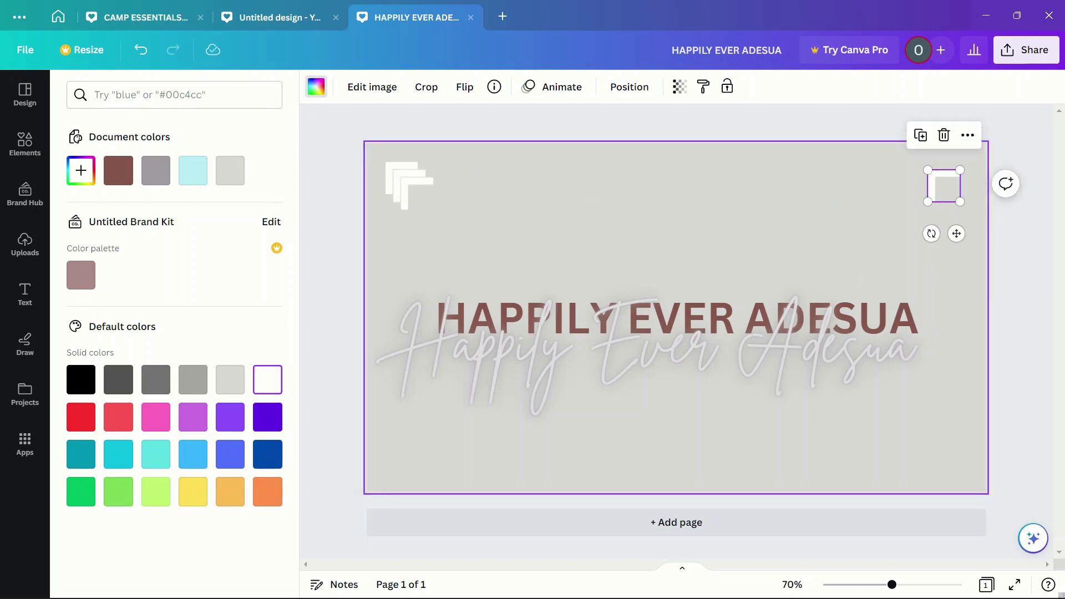
left_click_drag(957, 234, 955, 177)
left_click(882, 222)
- Place the two remaining corner copies in the page's lower-left and lower-right corners, rotated so that they face inward
left_click_drag(404, 205, 401, 467)
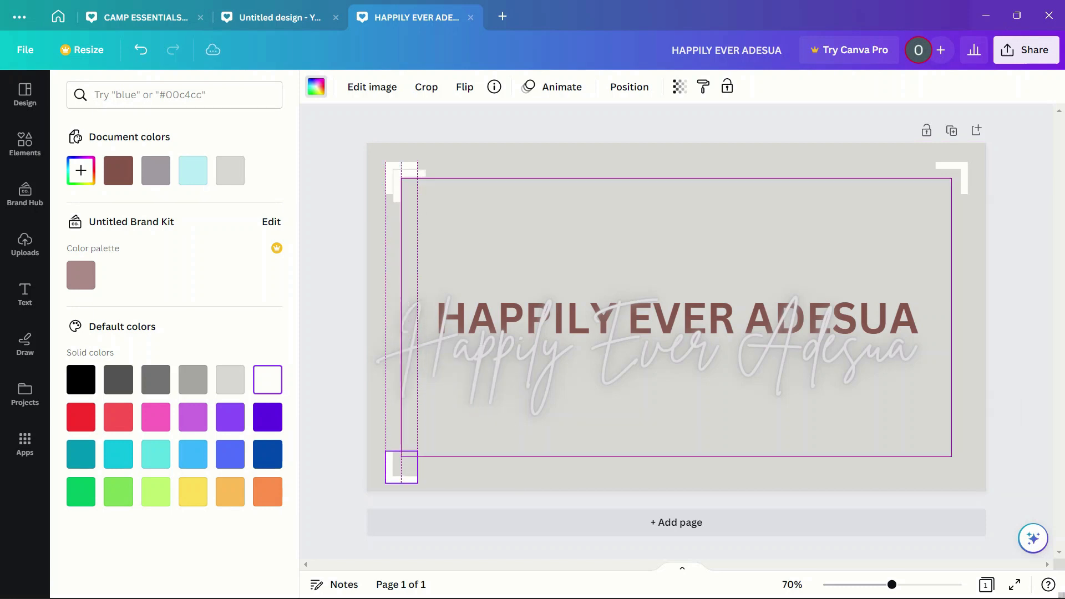
left_click_drag(409, 186, 886, 395)
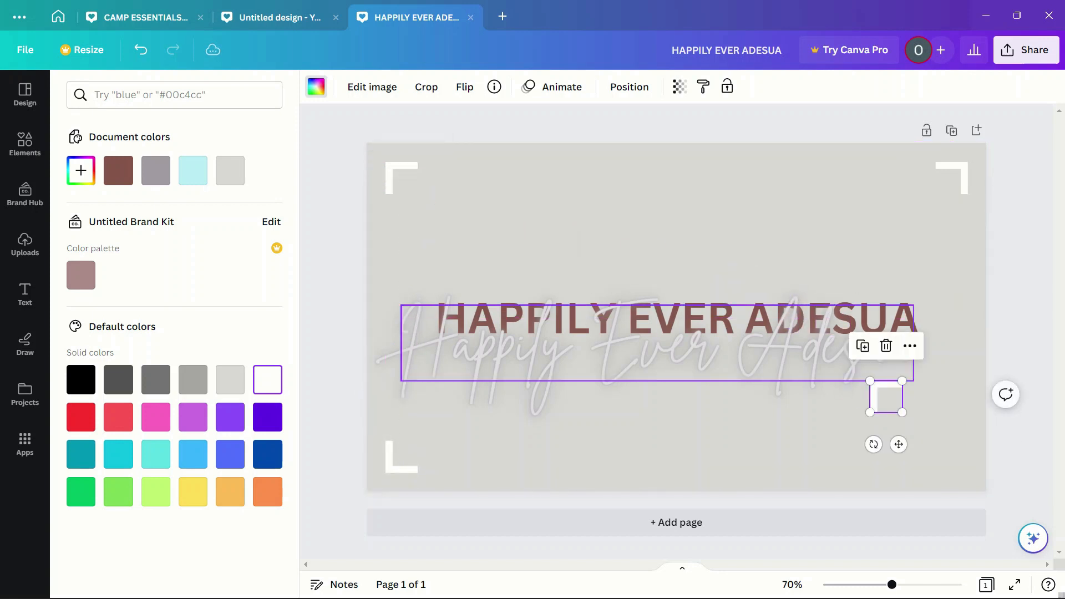
left_click_drag(875, 442, 911, 395)
left_click_drag(839, 407, 880, 428)
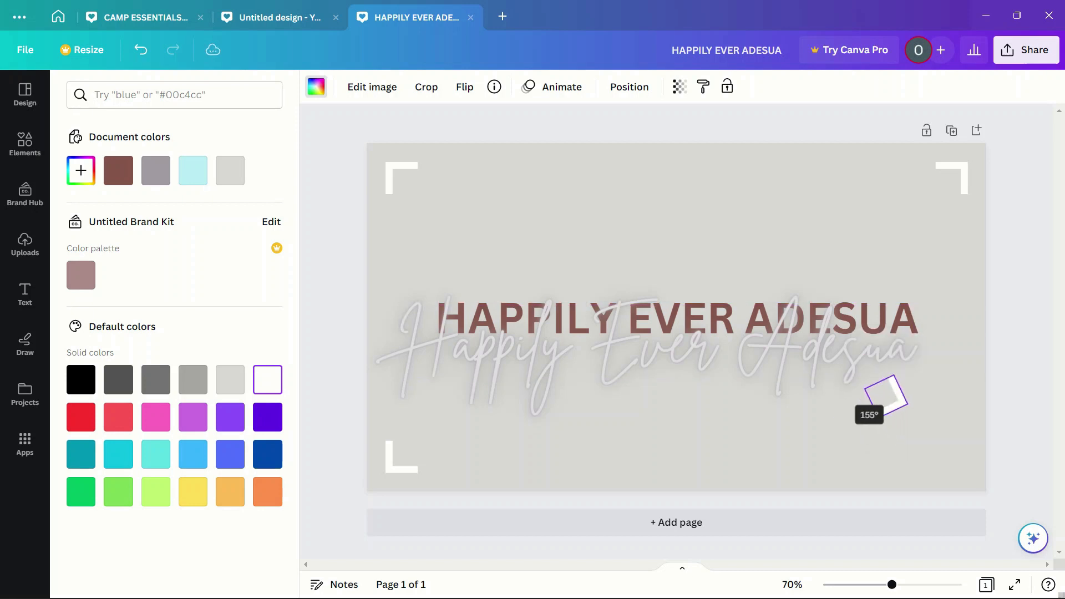
left_click_drag(886, 395, 952, 457)
left_click(866, 439)
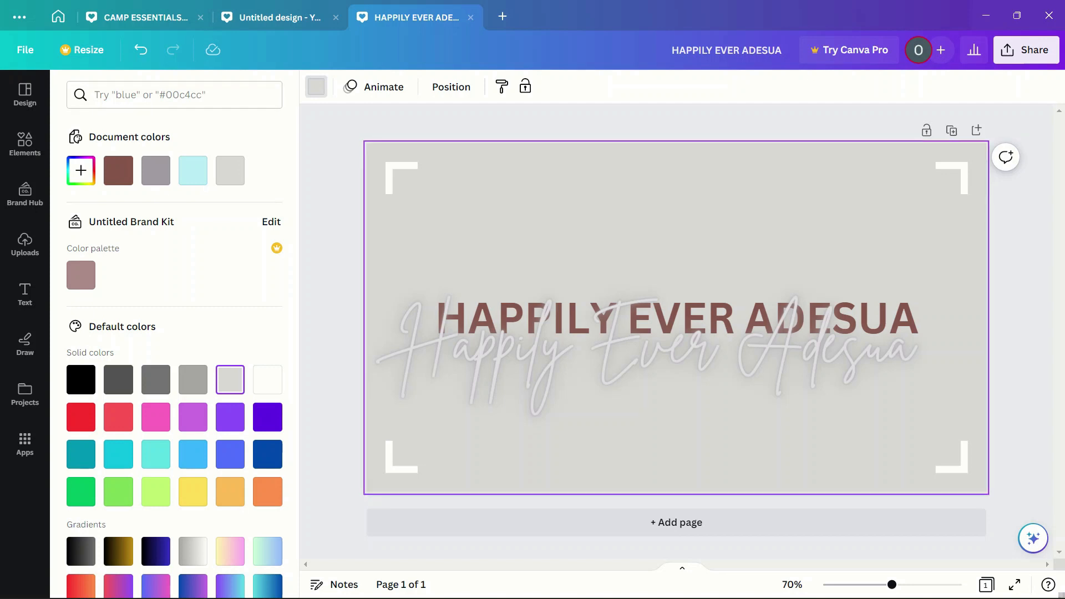
- Search the elements for "record" and insert the animated REC graphic with the red dot
left_click(24, 143)
left_click(175, 95)
type("r")
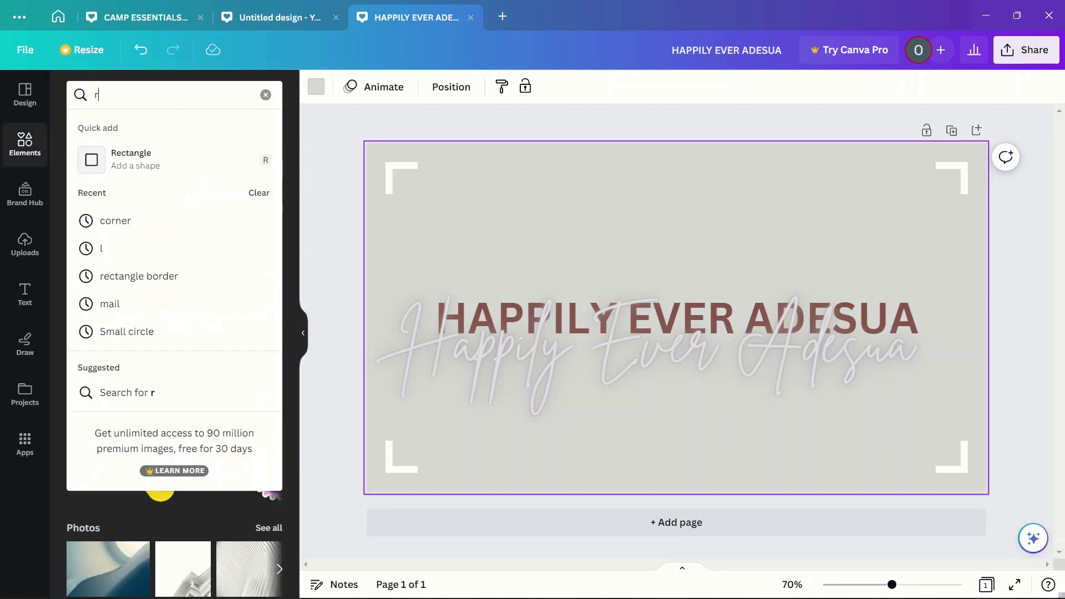
type("ecord")
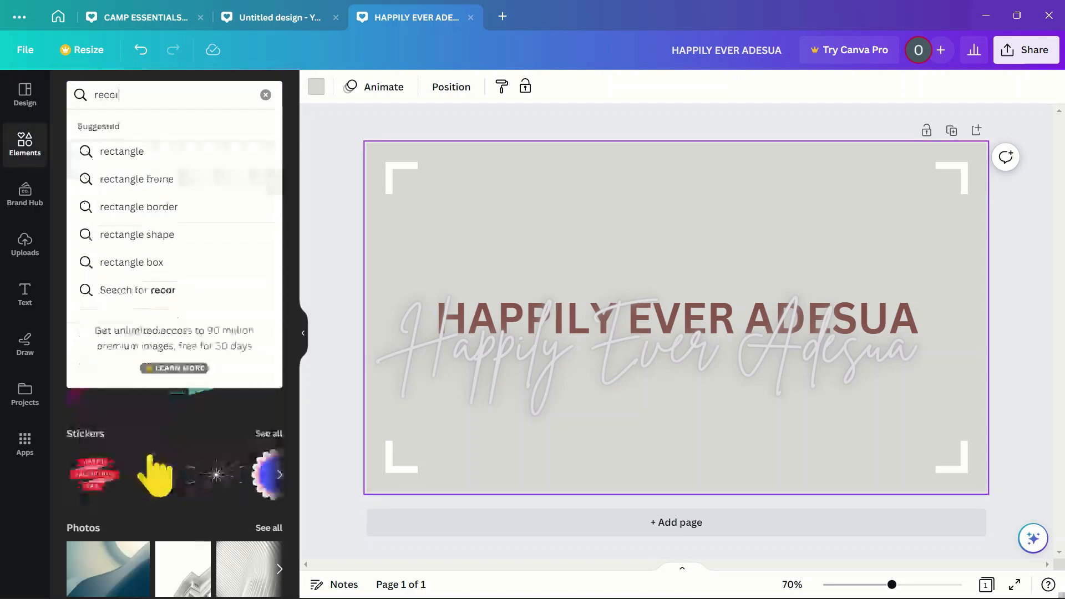
key("Return")
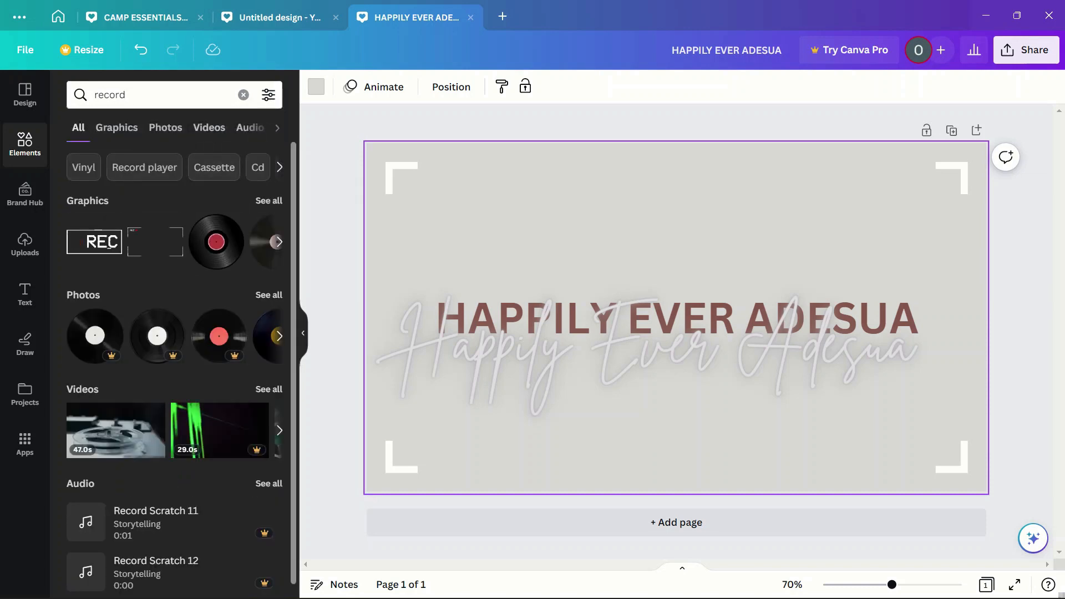
left_click(97, 242)
- Shrink the REC graphic and position it just inside the upper-left corner mark
left_click_drag(400, 194, 741, 346)
left_click_drag(846, 392, 543, 208)
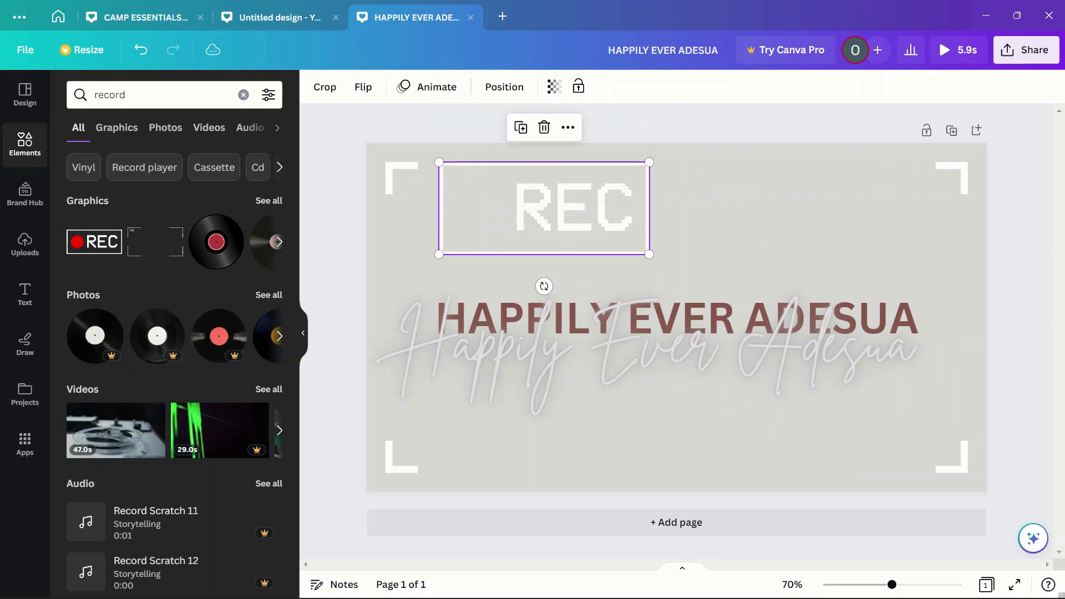
left_click_drag(438, 163, 427, 195)
left_click(422, 244)
left_click(438, 197)
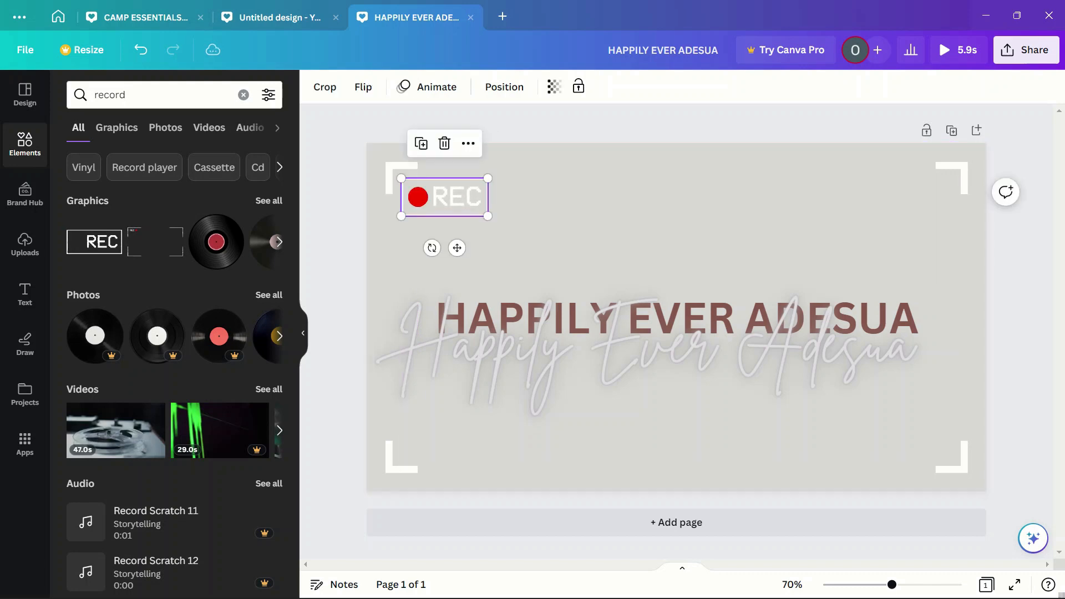
left_click_drag(401, 178, 431, 191)
left_click(439, 244)
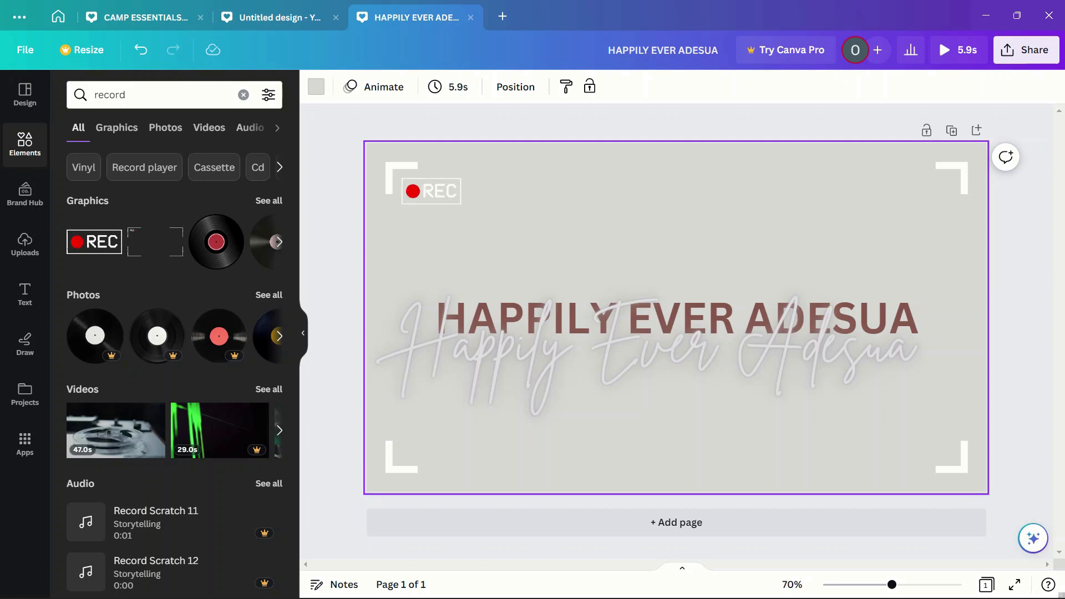
- Search the elements for "subscribe" and insert the red subscribe button graphic with the bell and hand pointer
left_click(243, 95)
type("subs")
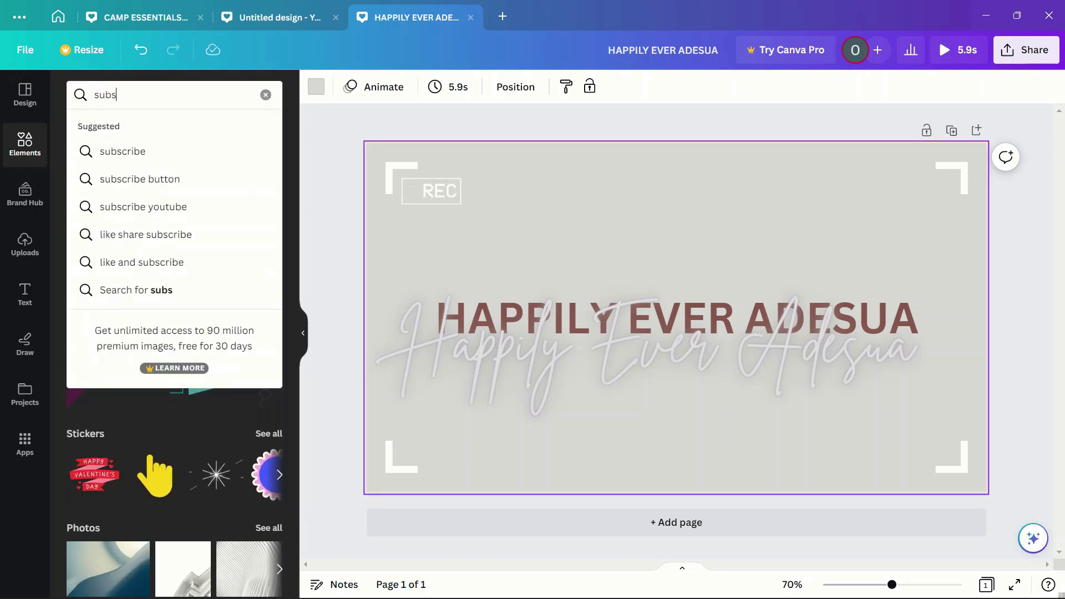
key("Down")
key("Down")
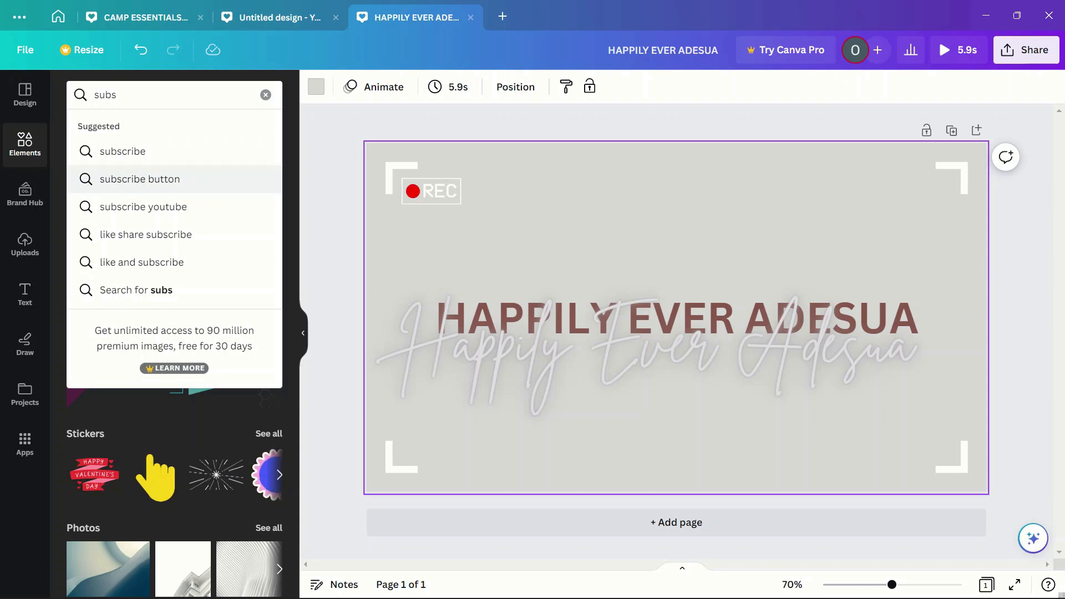
key("Up")
key("Return")
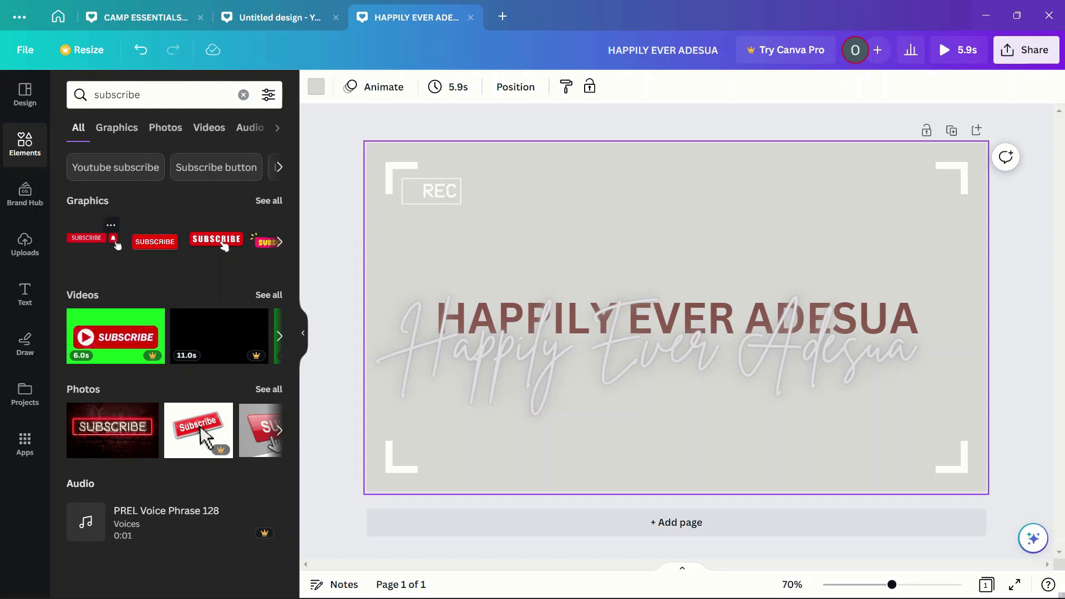
left_click(93, 241)
- Resize the subscribe graphic to about a quarter of the page width and centre it below the script text
left_click_drag(401, 230, 783, 352)
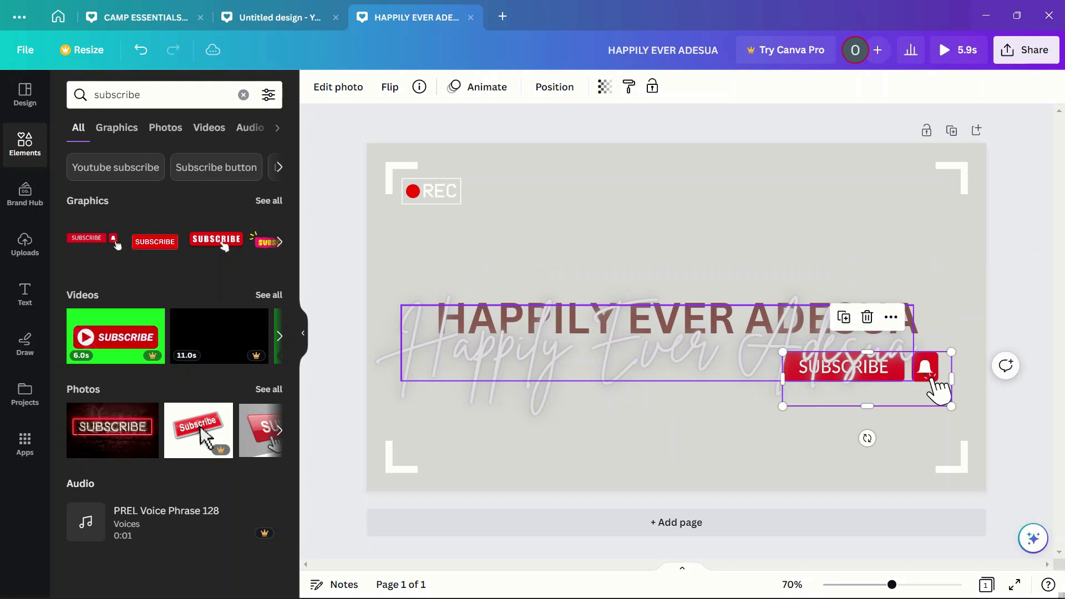
left_click_drag(844, 367, 652, 408)
left_click_drag(592, 392, 472, 354)
mouse_move(616, 447)
left_mouse_down()
mouse_move(617, 411)
mouse_move(616, 441)
left_mouse_up()
left_click_drag(616, 383, 624, 422)
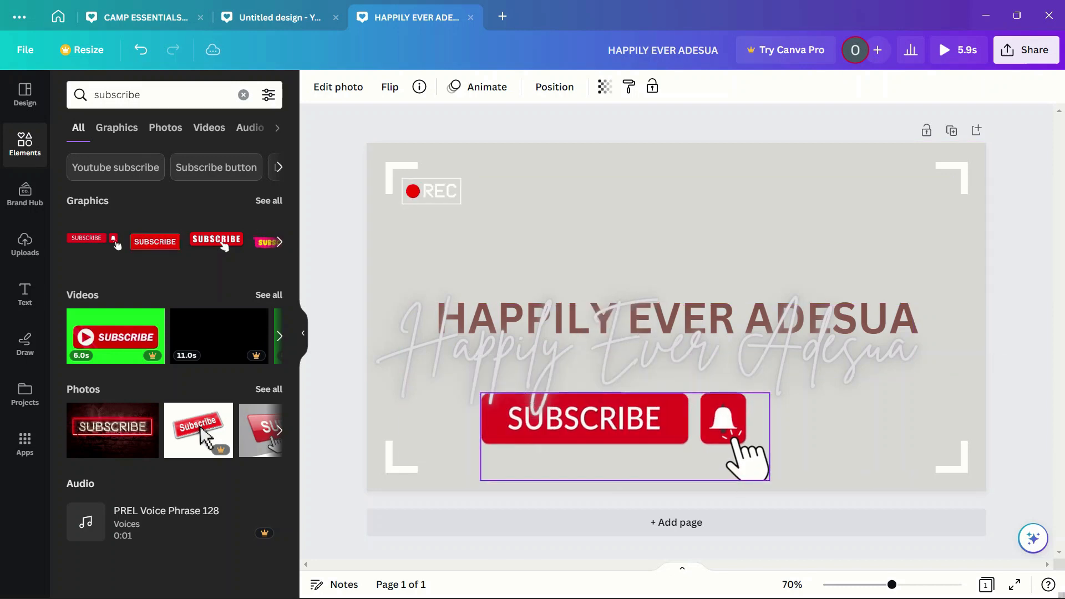
left_click_drag(480, 392, 669, 452)
left_click_drag(753, 472, 715, 446)
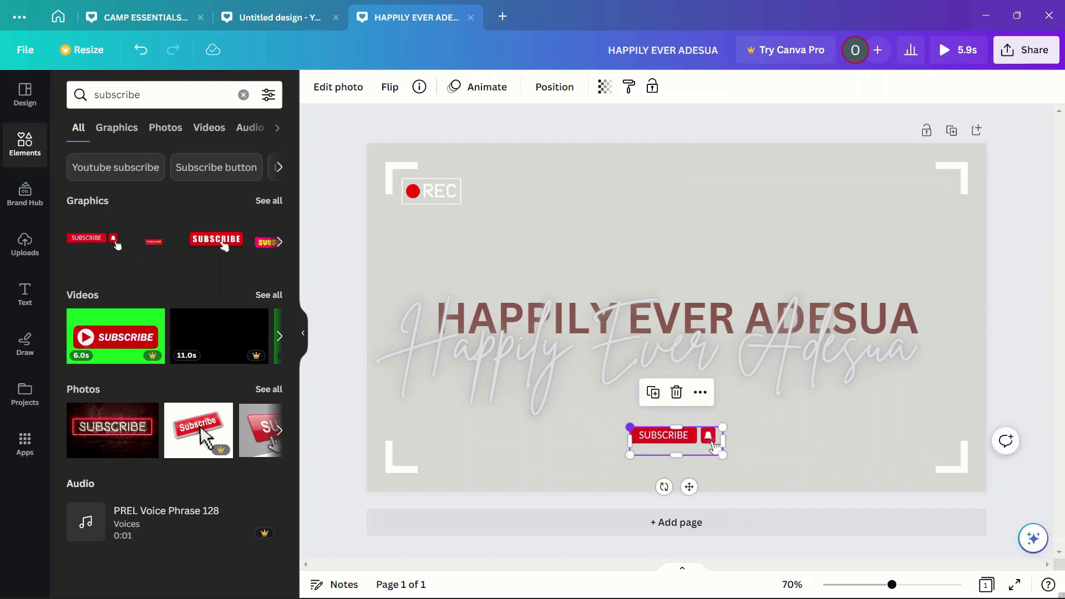
left_click_drag(630, 428, 563, 407)
left_click_drag(643, 432, 676, 433)
left_click(832, 444)
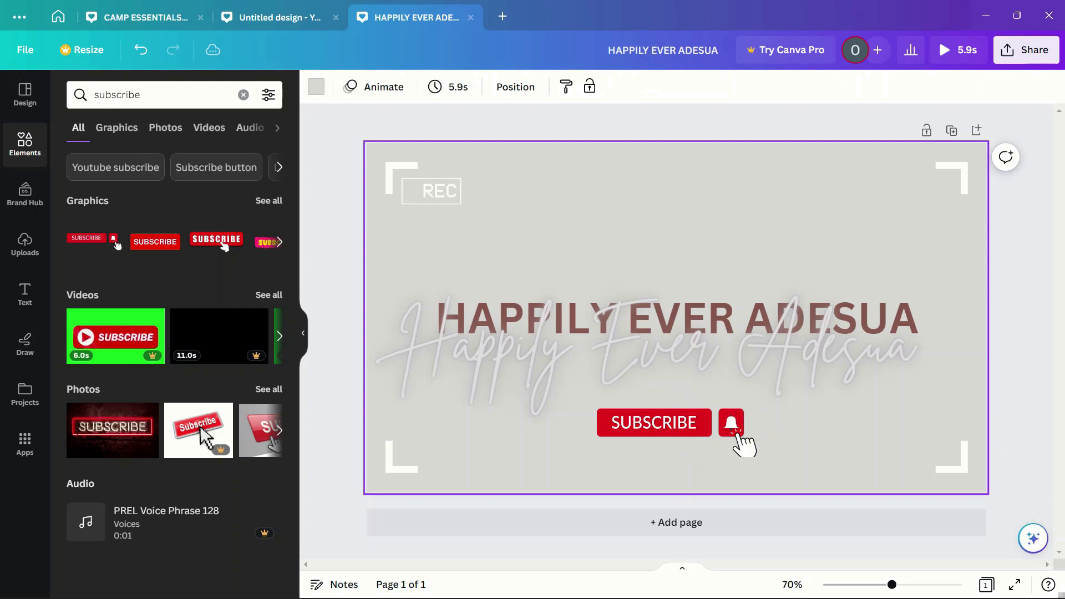
mouse_move(677, 433)
left_mouse_down()
mouse_move(657, 434)
mouse_move(677, 434)
left_mouse_up()
left_click(854, 433)
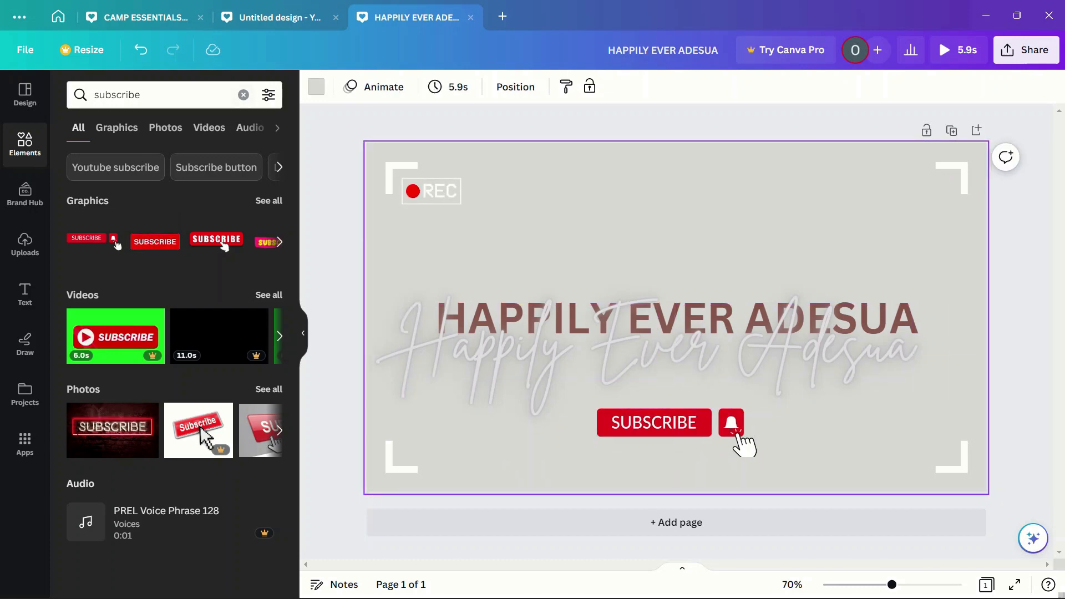
- Search the elements for "arrow" and look through the suggested shapes, graphics, photos and frames
left_click(244, 94)
type("arrow")
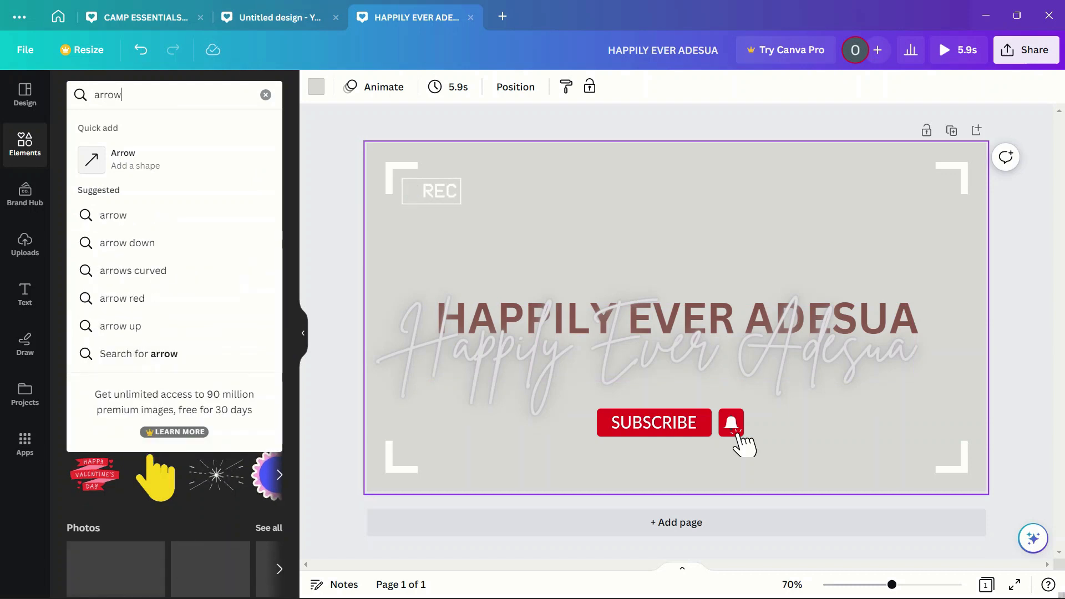
key("Return")
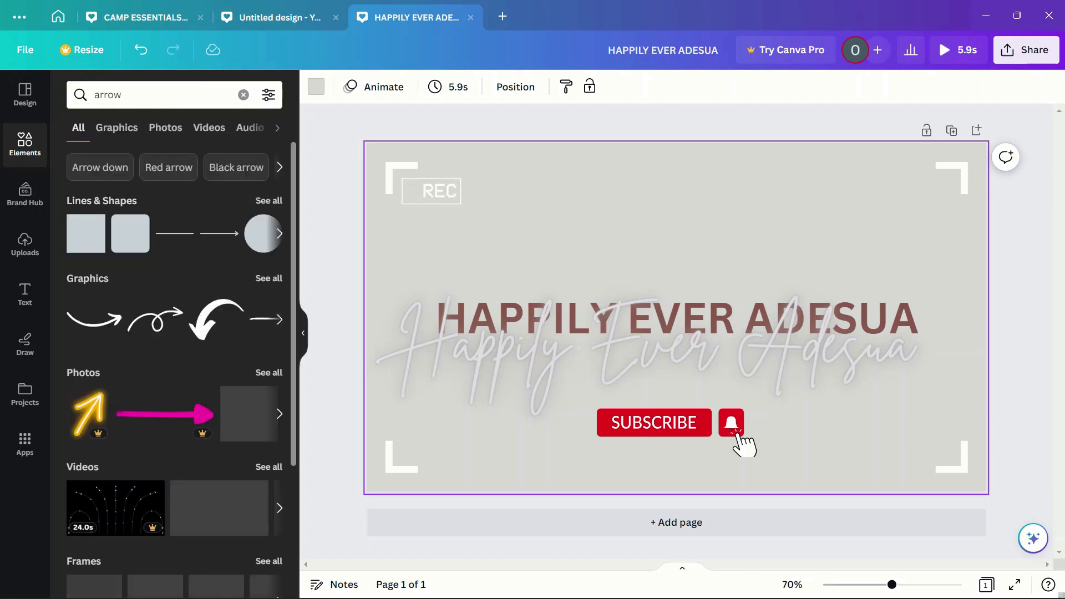
scroll(175, 332, "down", 3)
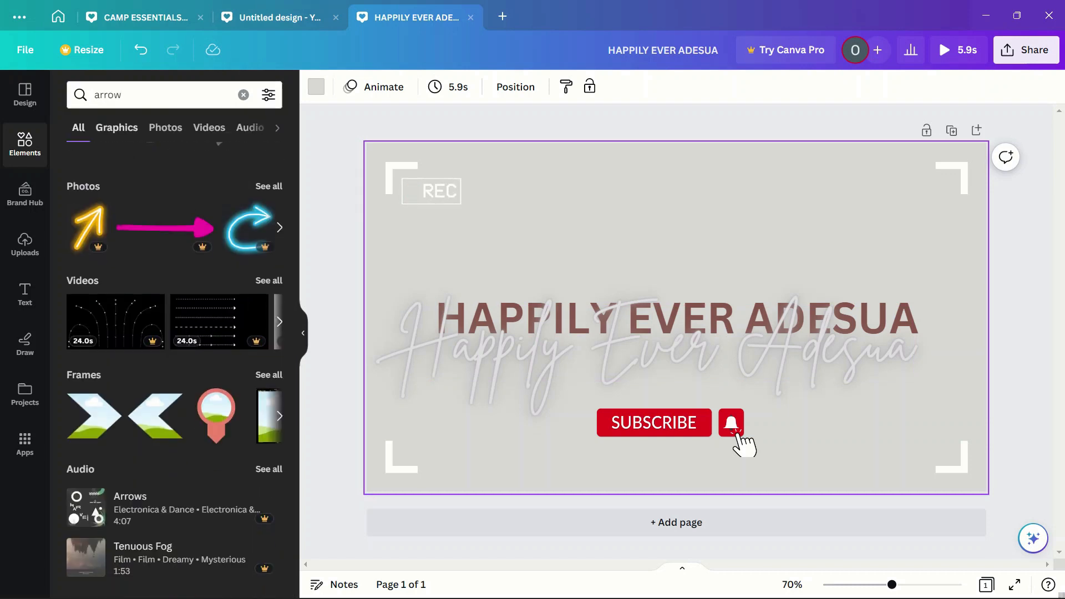
- Change the element search to "moving arrow" and browse the full set of matching graphics
left_click(161, 95)
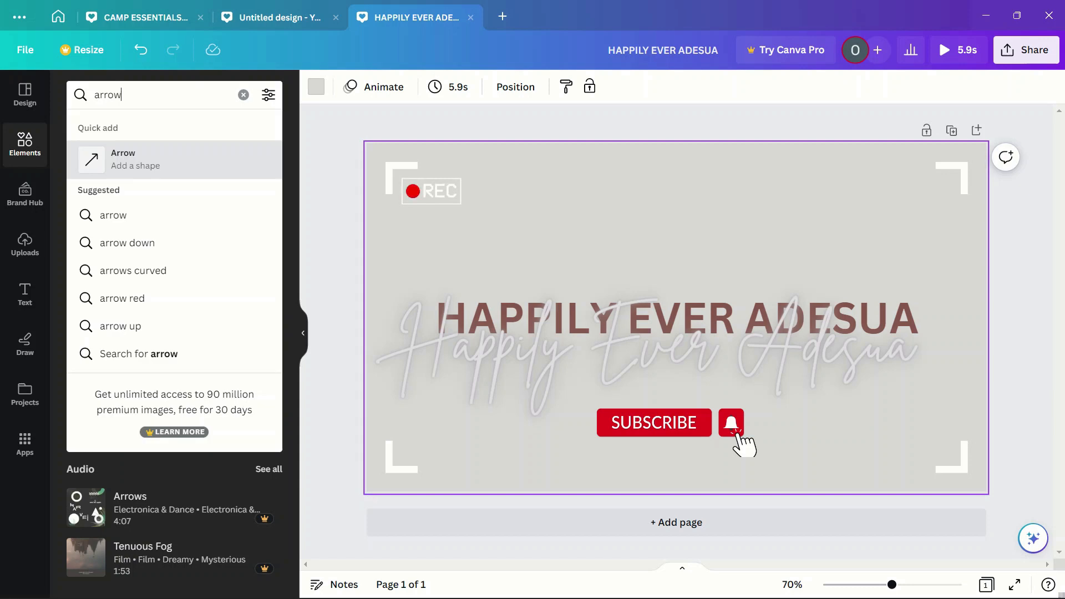
left_click(100, 94)
type("moving")
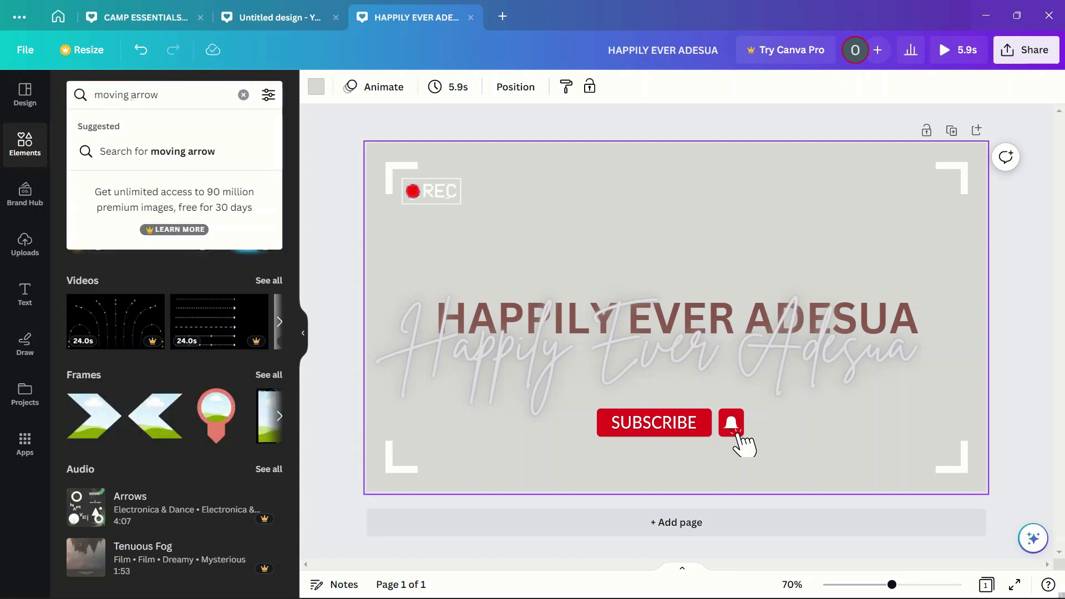
key("Return")
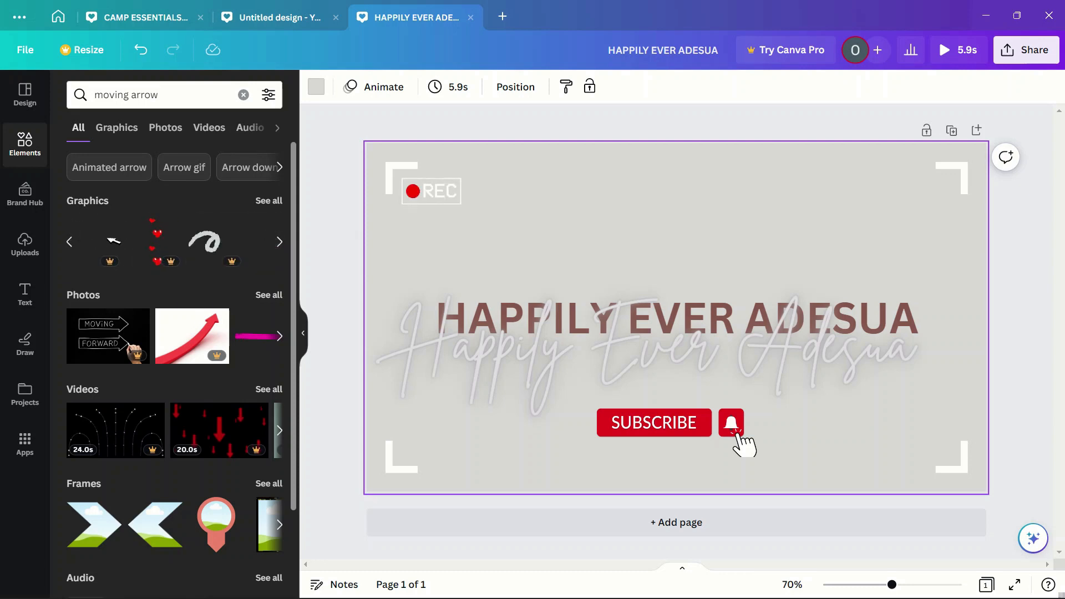
left_click(255, 242)
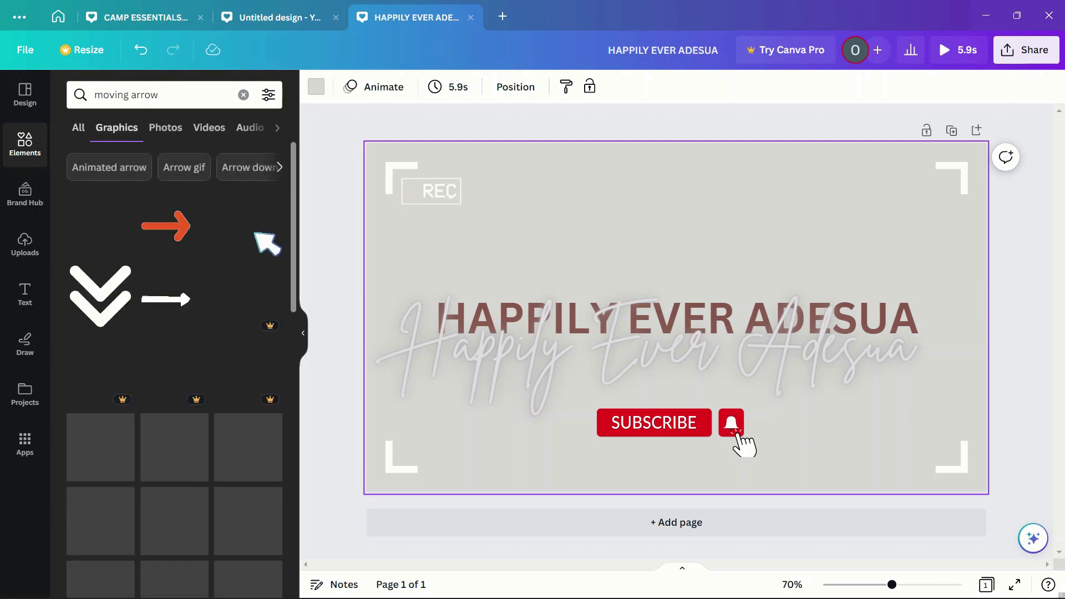
scroll(175, 360, "down", 5)
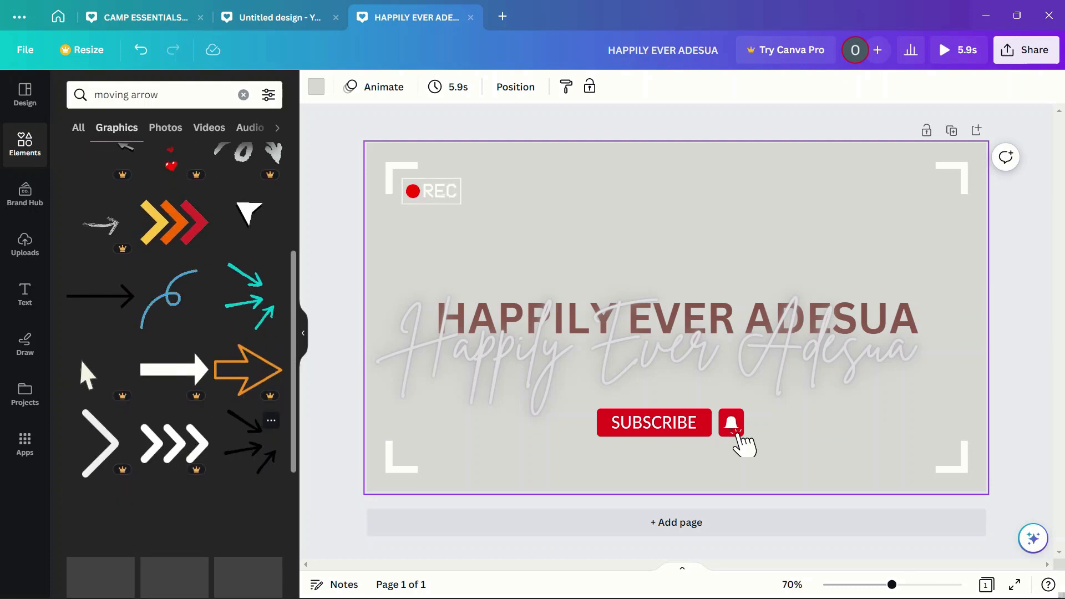
- Insert the animated white pointer arrow, shrink it and place it over the SUBSCRIBE button
left_click(255, 222)
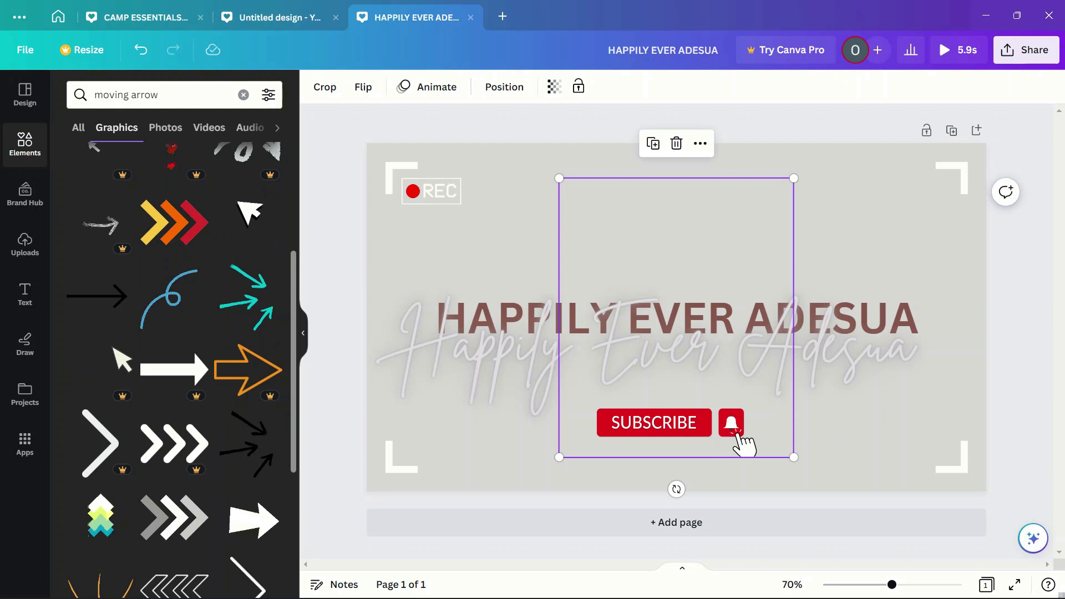
left_click_drag(559, 179, 657, 441)
left_click(749, 426)
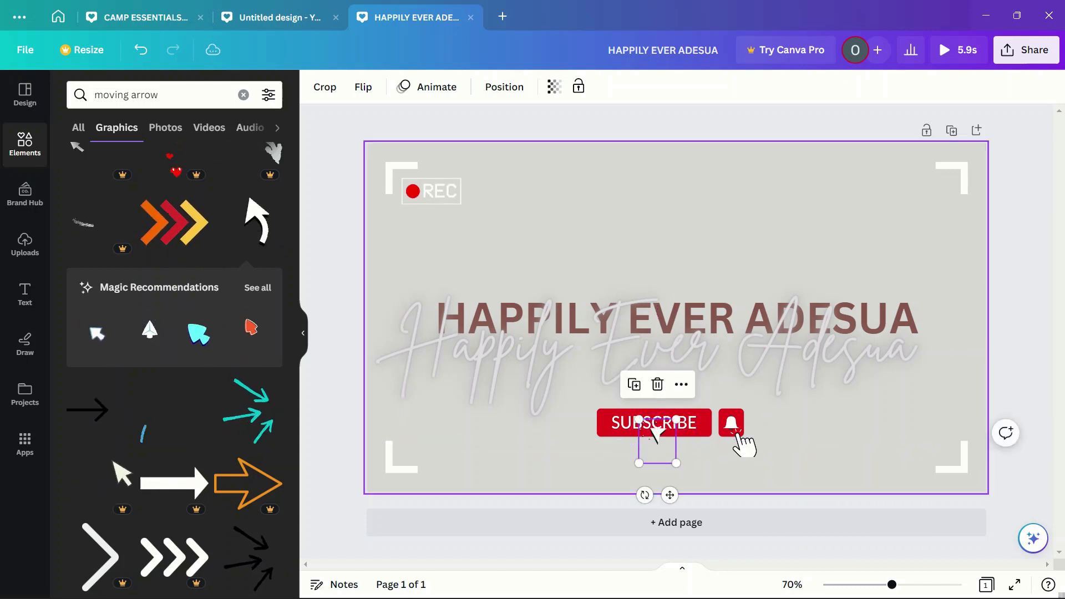
- Rotate the white pointer arrow about a quarter turn, move it to the lower-left edge of the SUBSCRIBE button and deselect it
left_click(666, 474)
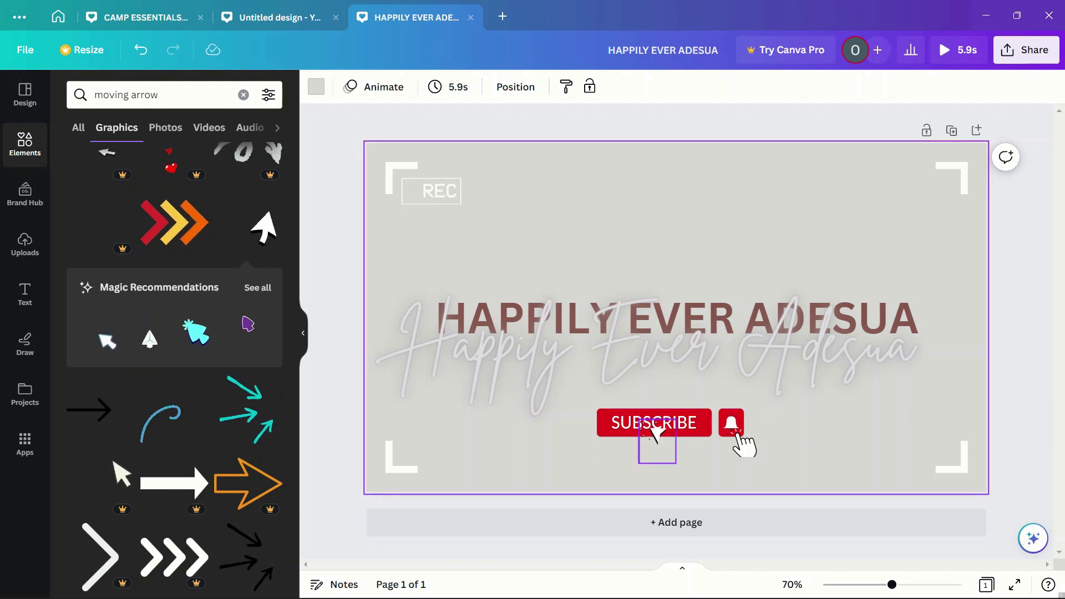
left_click(661, 444)
left_click_drag(645, 495, 600, 432)
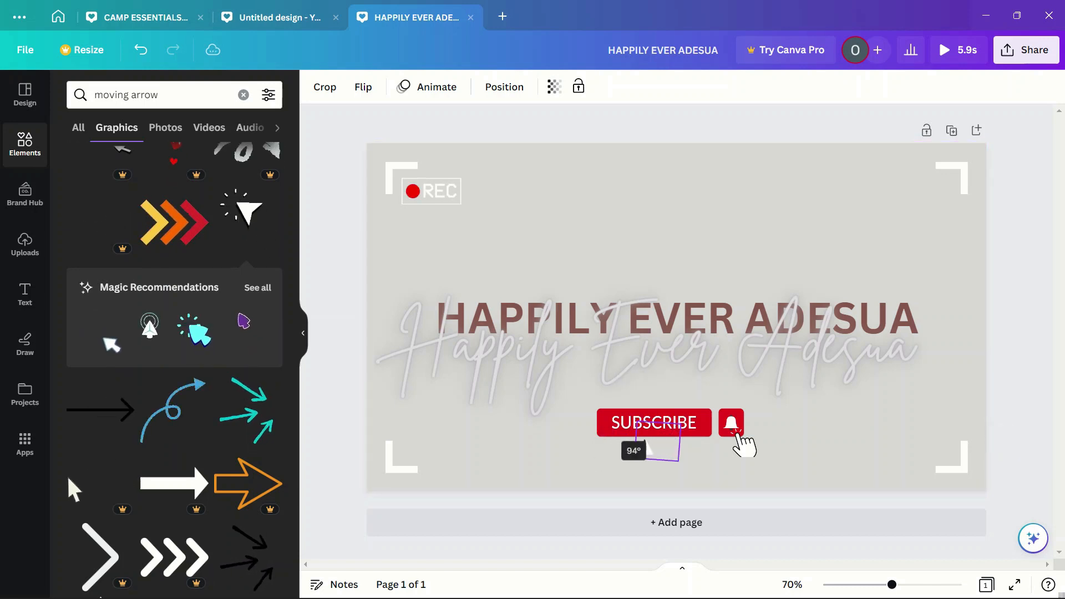
left_click_drag(657, 441, 601, 436)
left_click(672, 425)
left_click(666, 356)
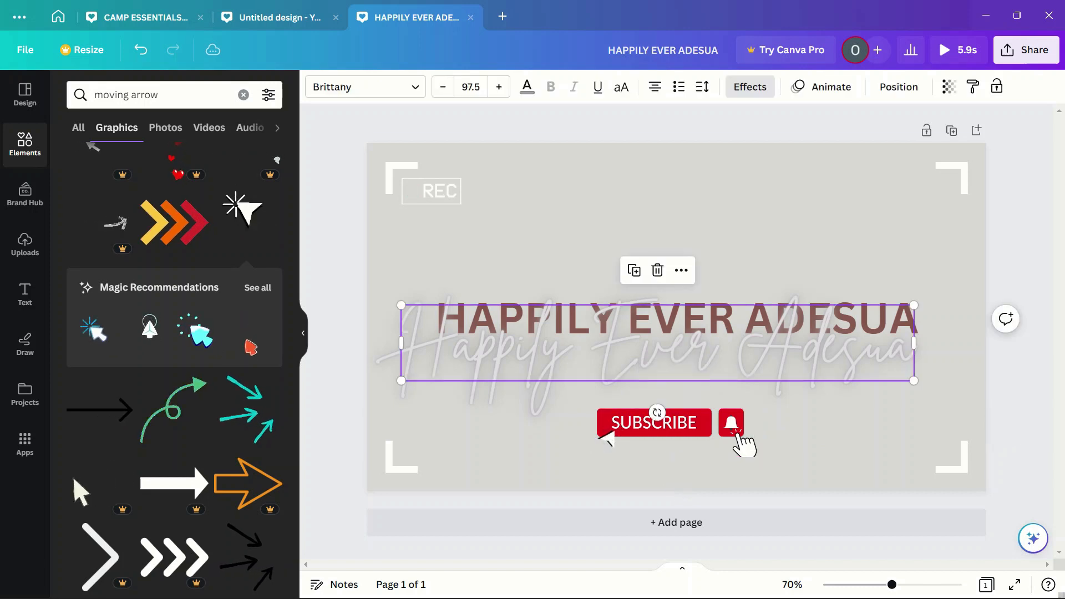
left_click(677, 250)
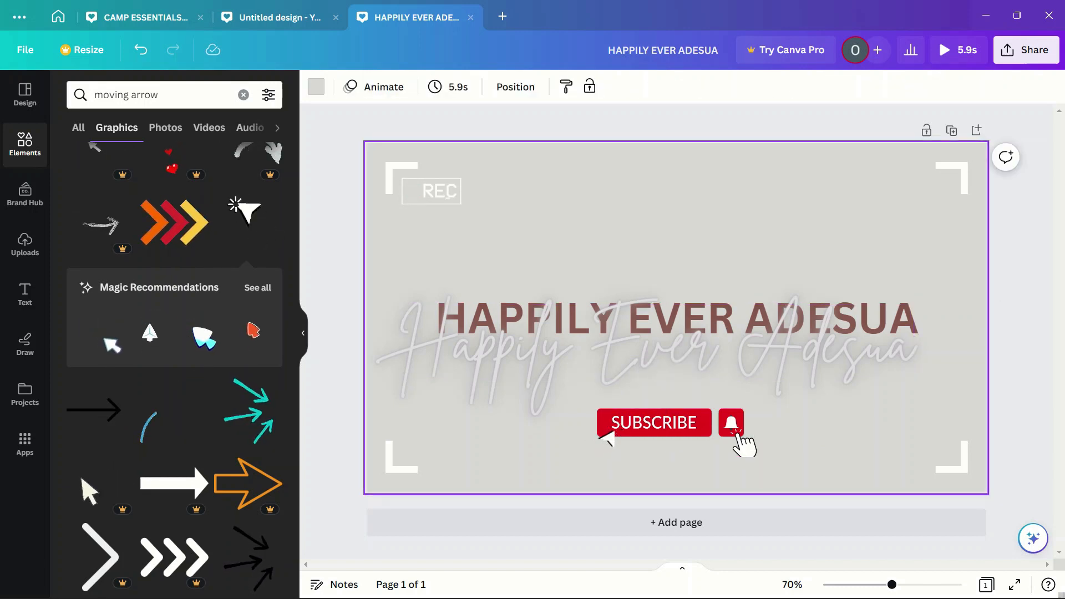
- Add a second page to the design and set its background colour to white #ffffff
left_click(676, 523)
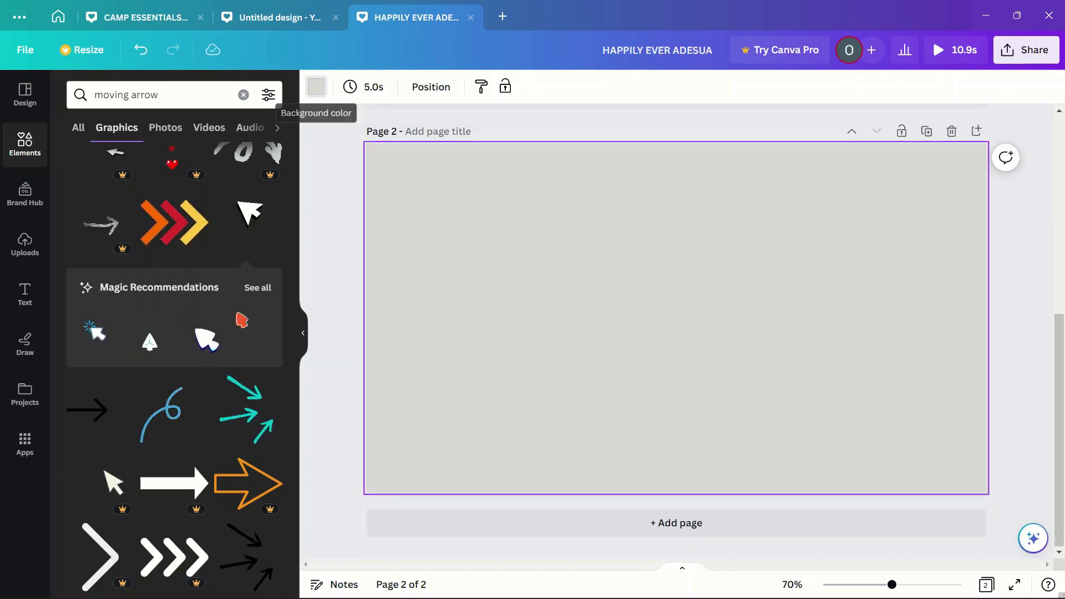
left_click(316, 87)
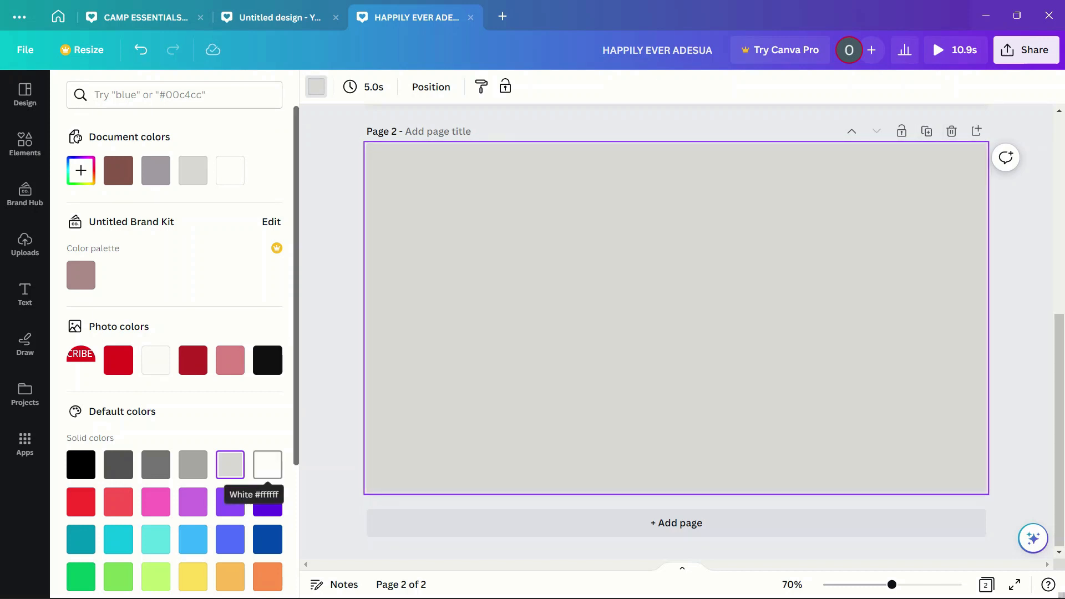
left_click(267, 464)
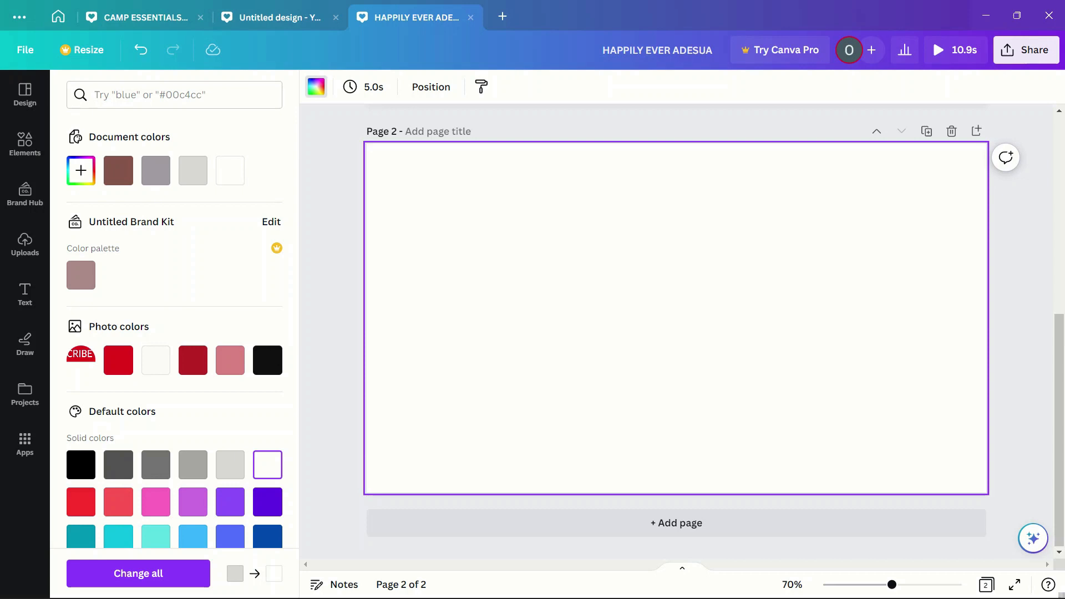
- Switch to the Edge browser, search for "instagram" in a new tab and open the Instagram website
left_click(467, 583)
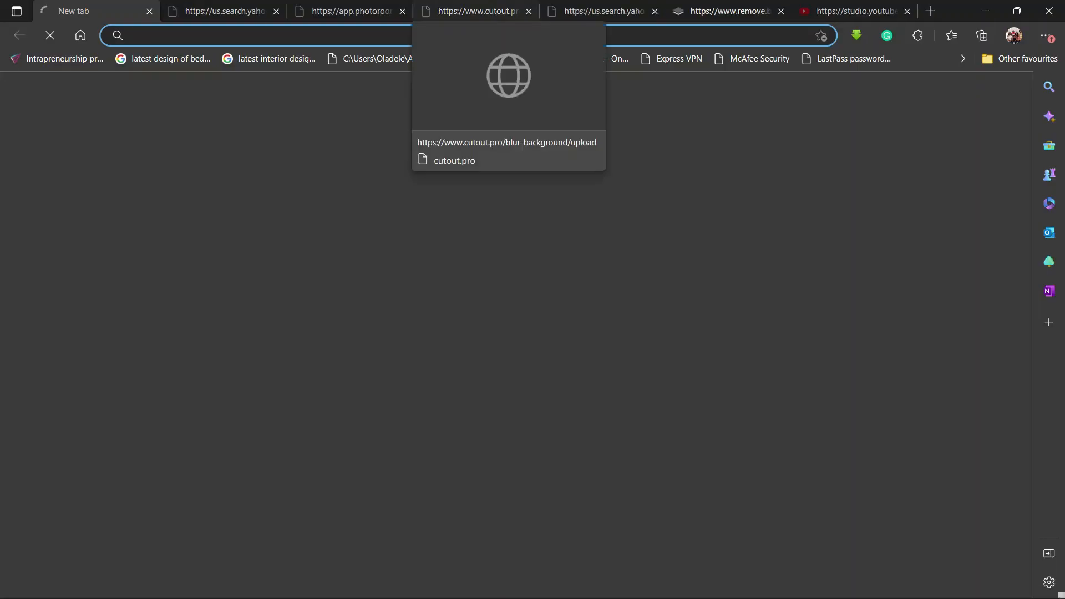
left_click(930, 11)
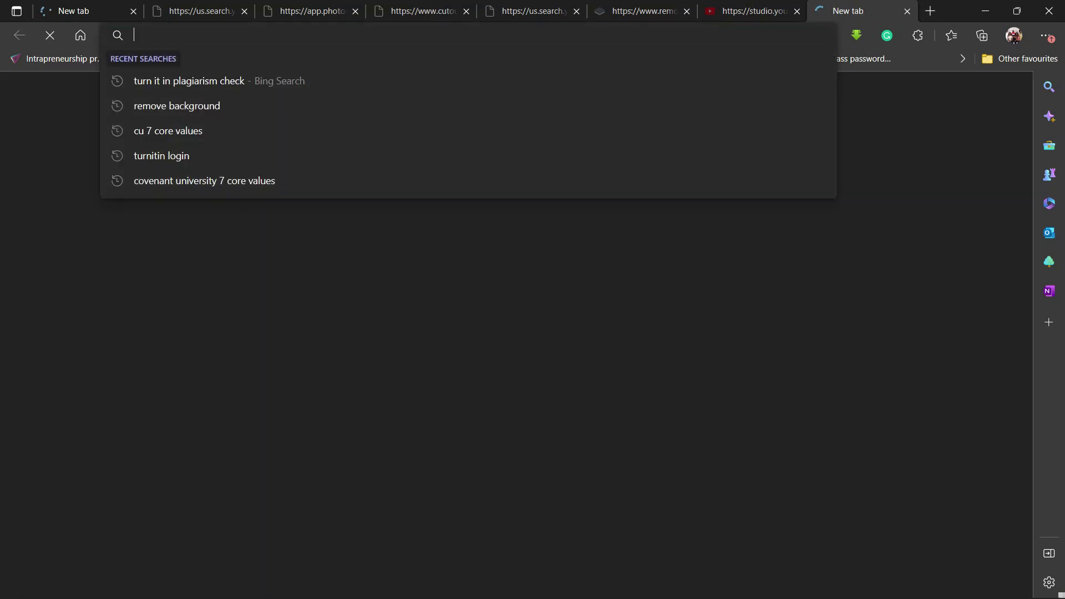
type("instagram")
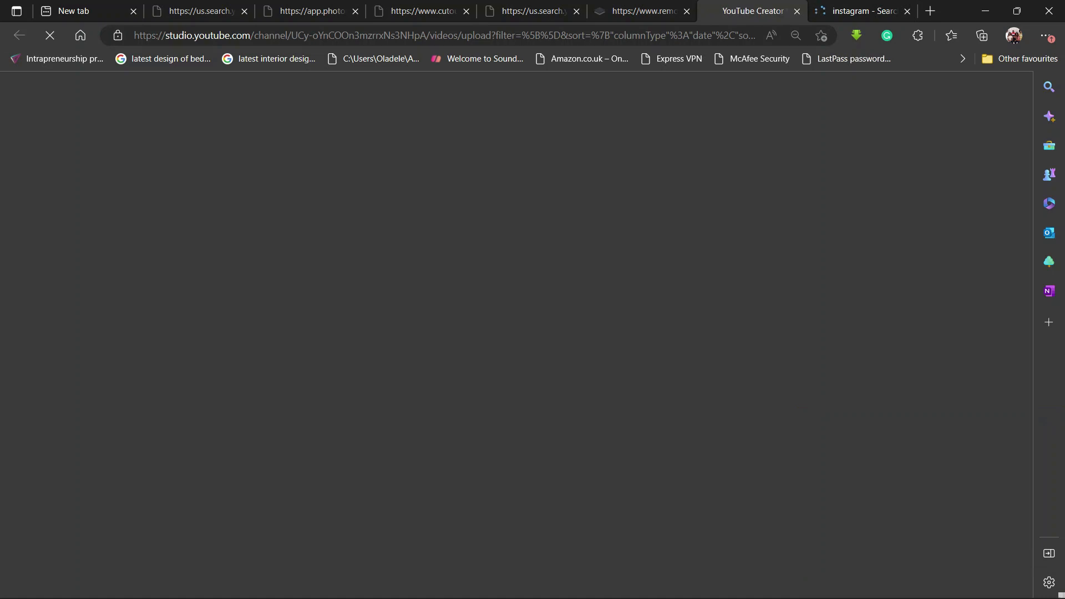
left_click(863, 11)
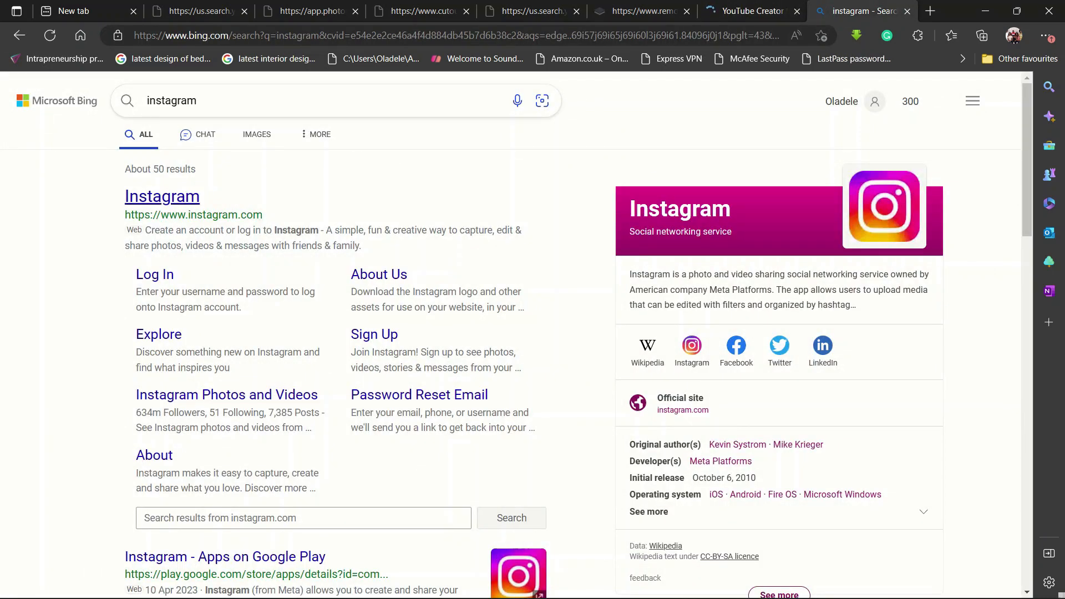
left_click(162, 197)
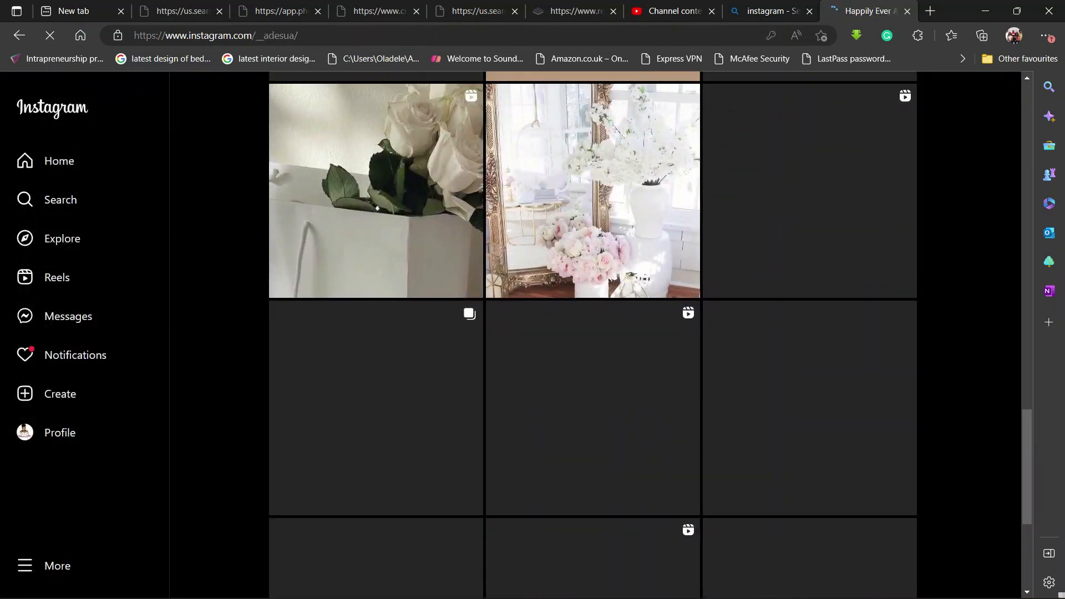
- Bring the profile's grid rows with the circular portrait and the "BELIEVE in yourself" post into view for a screenshot
scroll(595, 333, "down", 5)
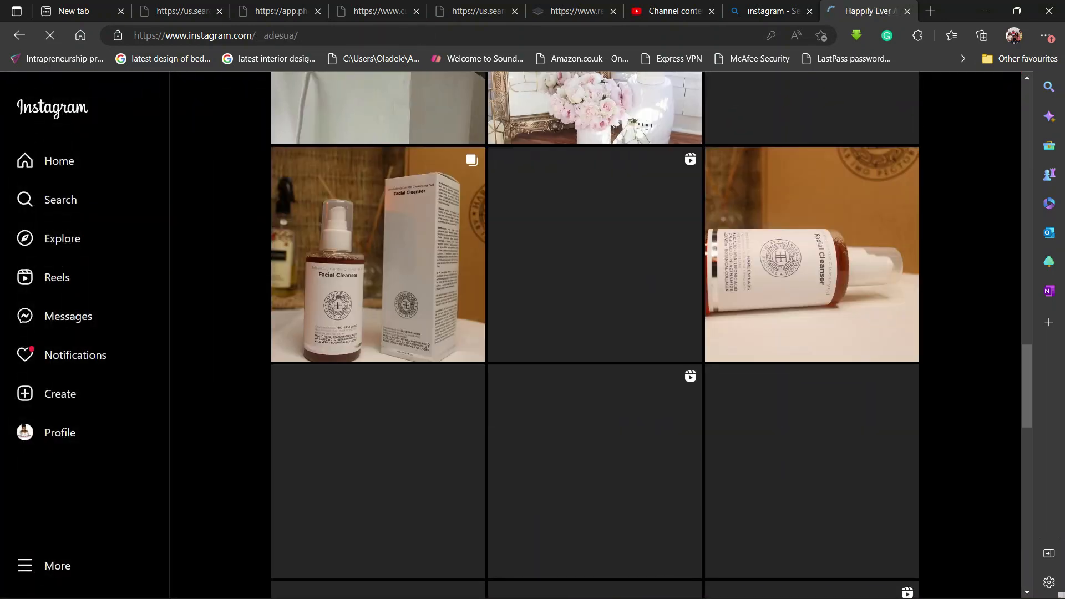
scroll(595, 333, "down", 5)
scroll(595, 333, "up", 2)
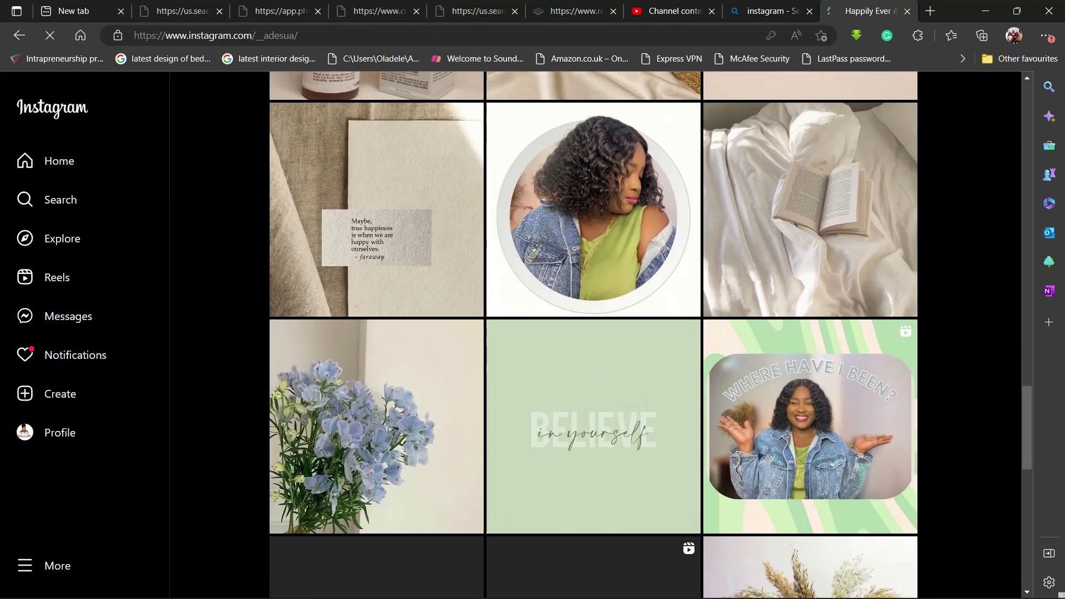
scroll(595, 333, "down", 1)
scroll(596, 333, "up", 1)
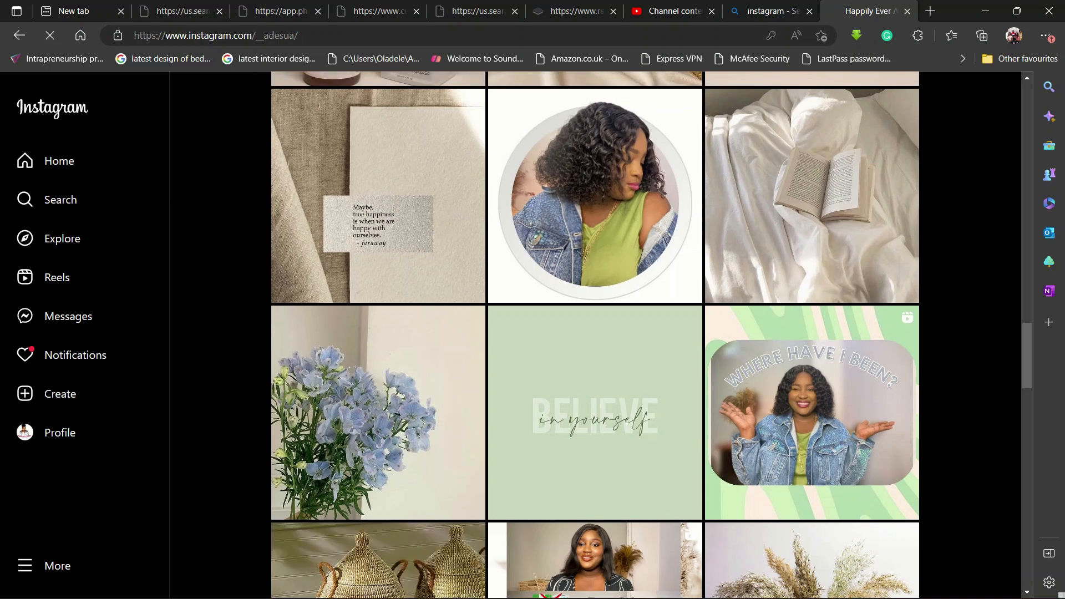
scroll(596, 333, "up", 2)
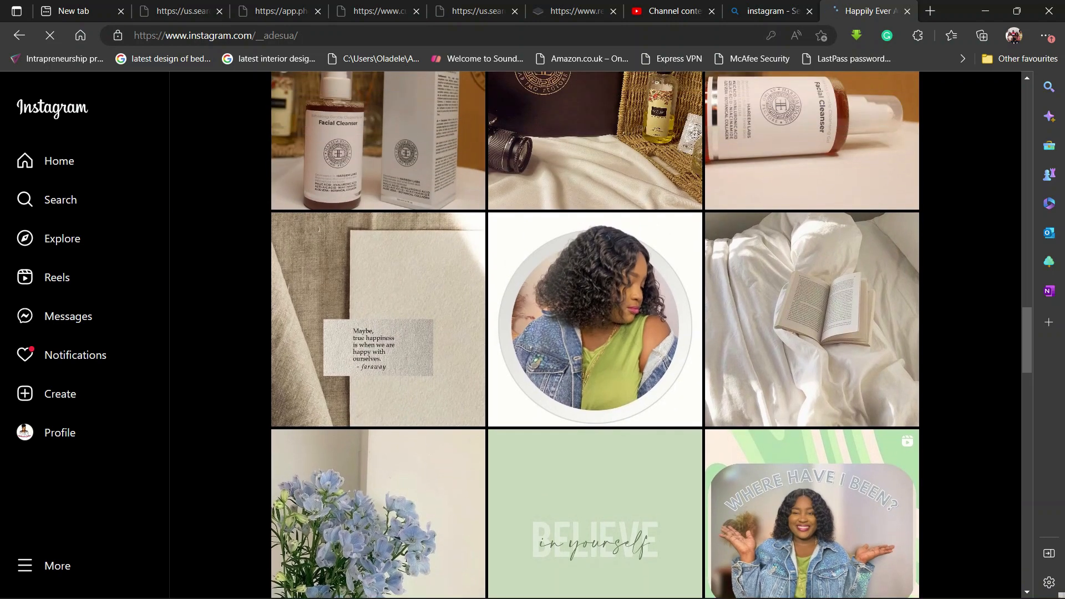
scroll(595, 332, "down", 2)
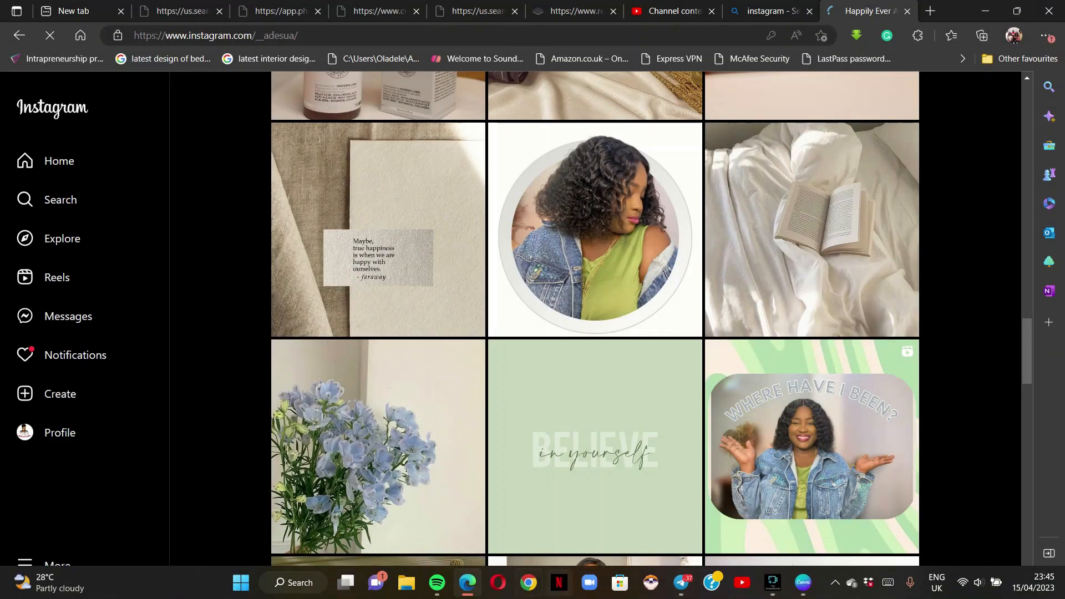
- In File Explorer, open Screenshot (47).png from the Screenshots folder inside Pictures
key("super+e")
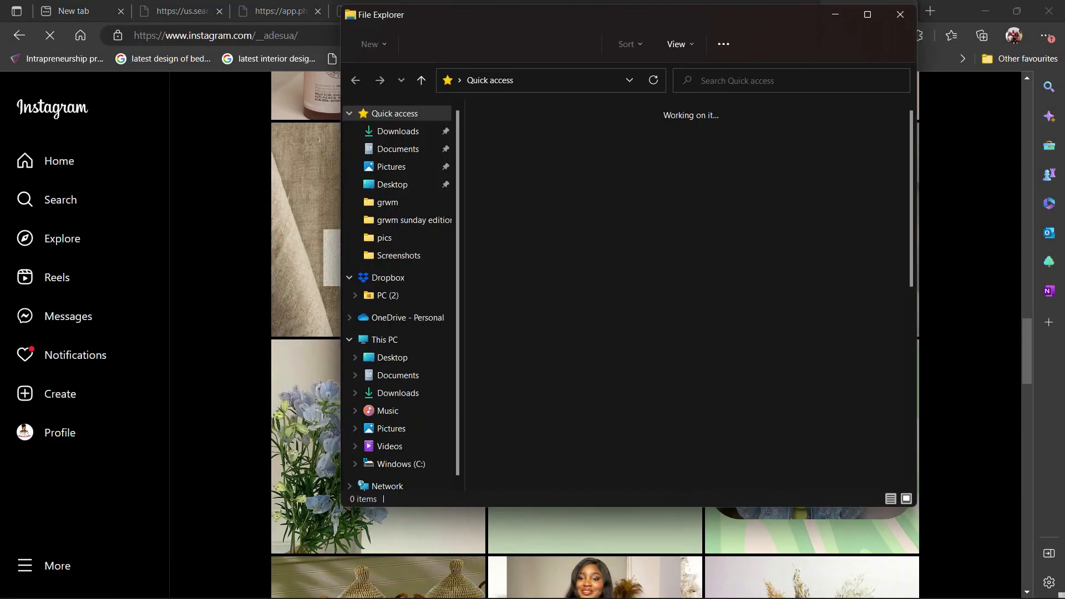
left_click(391, 406)
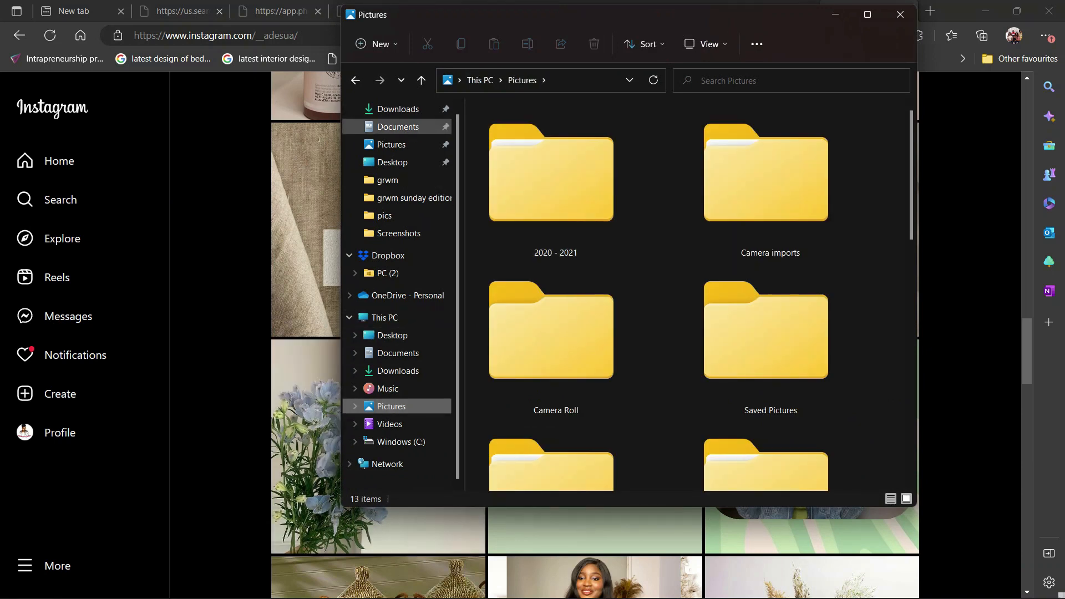
left_click(391, 145)
scroll(551, 300, "down", 3)
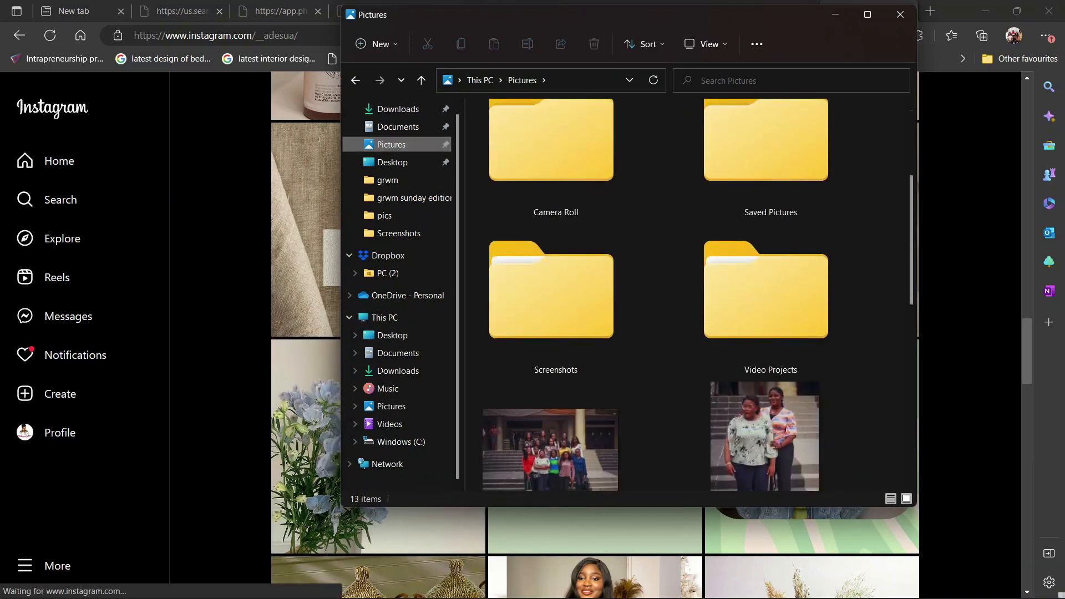
double_click(552, 300)
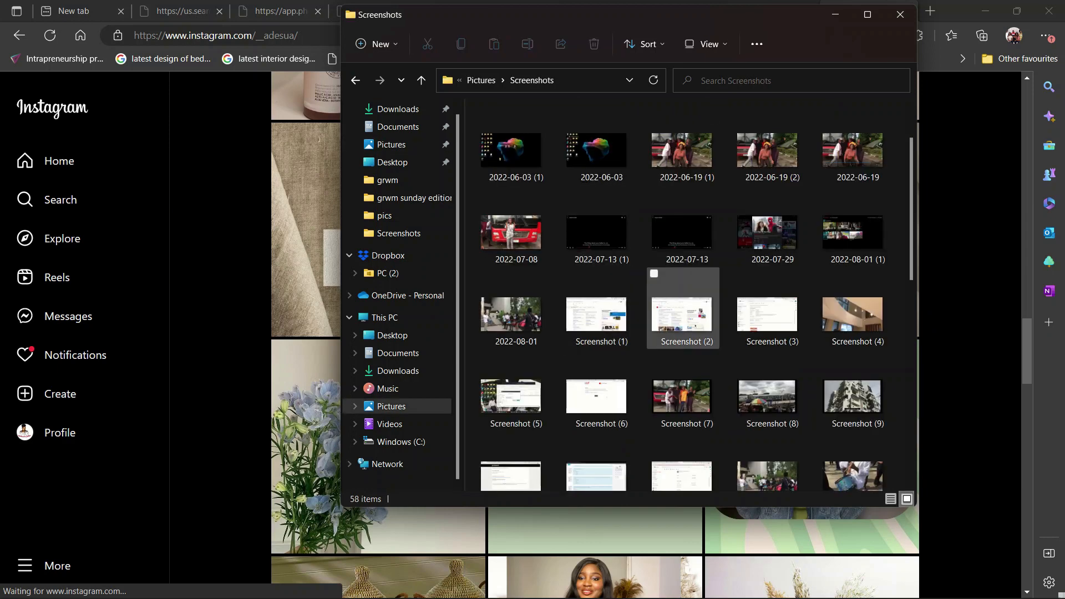
scroll(682, 308, "down", 10)
left_click(682, 445)
double_click(682, 446)
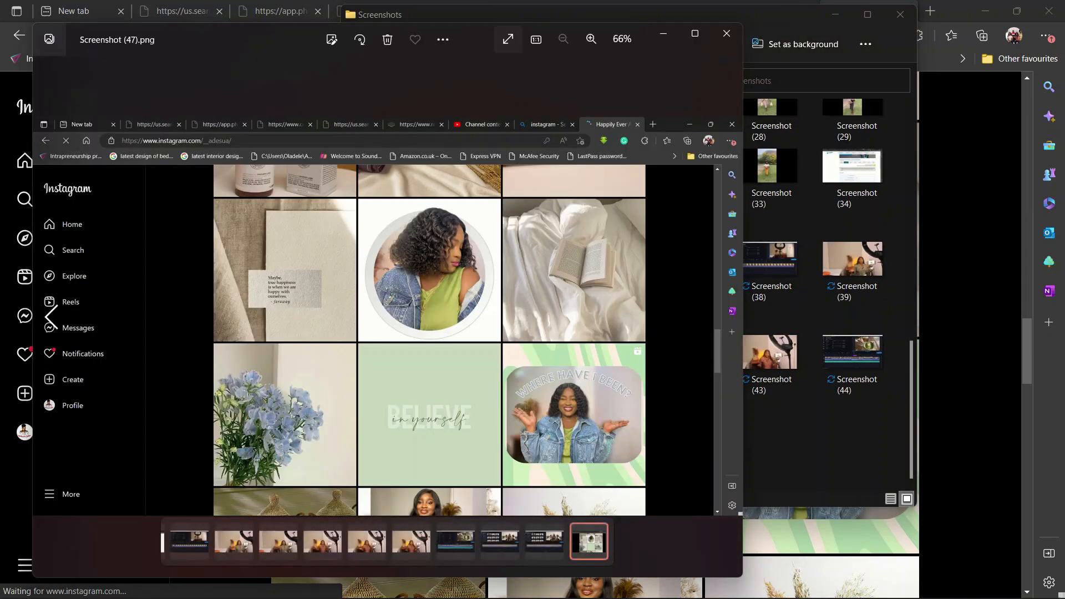
- Crop the screenshot to the three-column post grid and save a copy as Screenshot (47) in PNG format on the Desktop
left_click(332, 39)
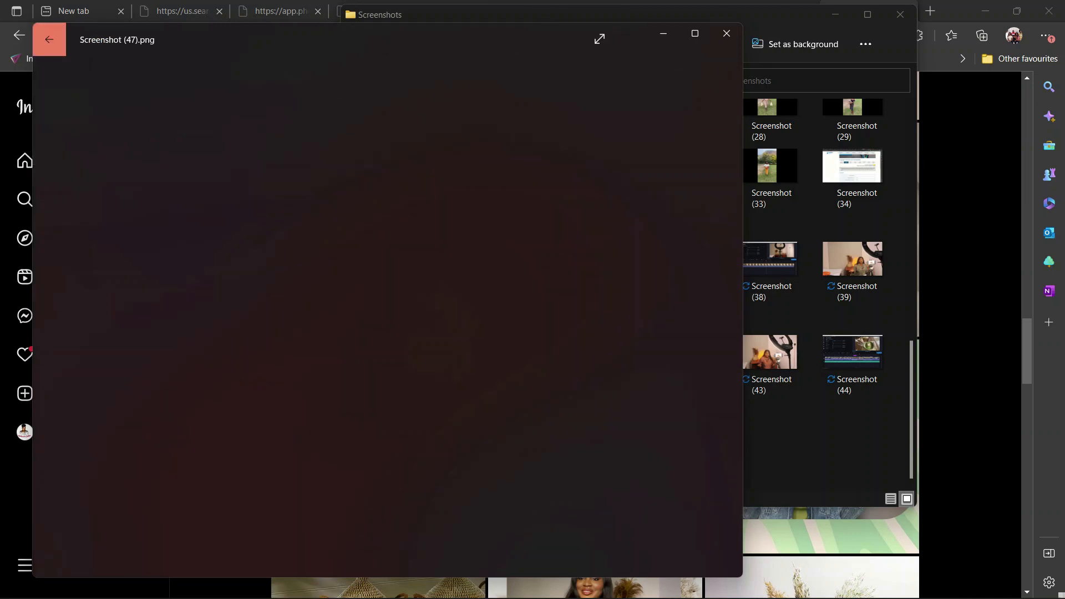
left_click_drag(102, 304, 247, 304)
left_click_drag(601, 304, 522, 304)
left_click_drag(388, 144, 387, 181)
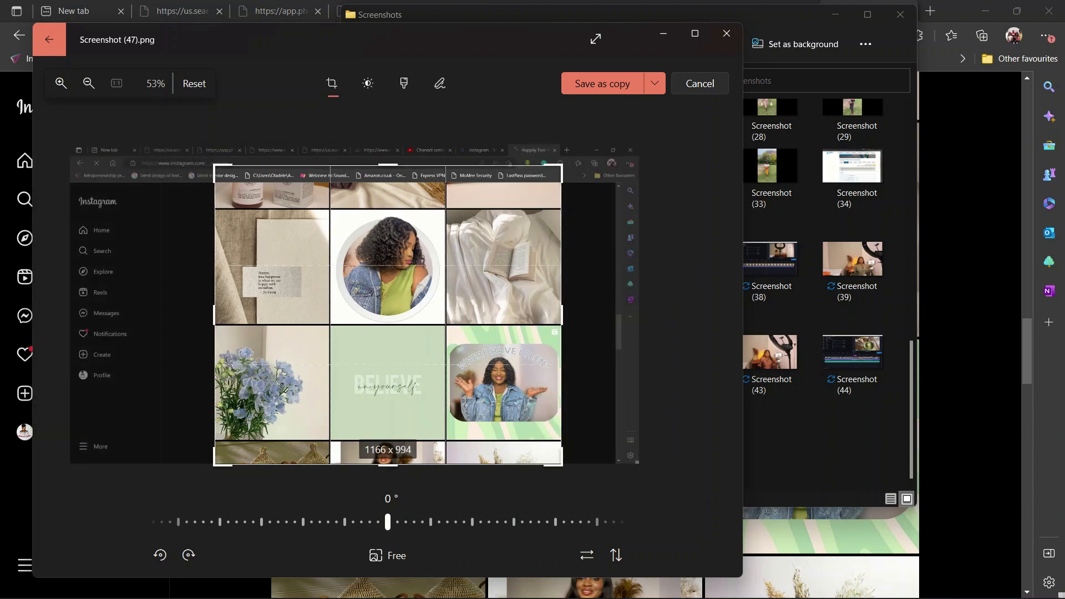
left_click(602, 83)
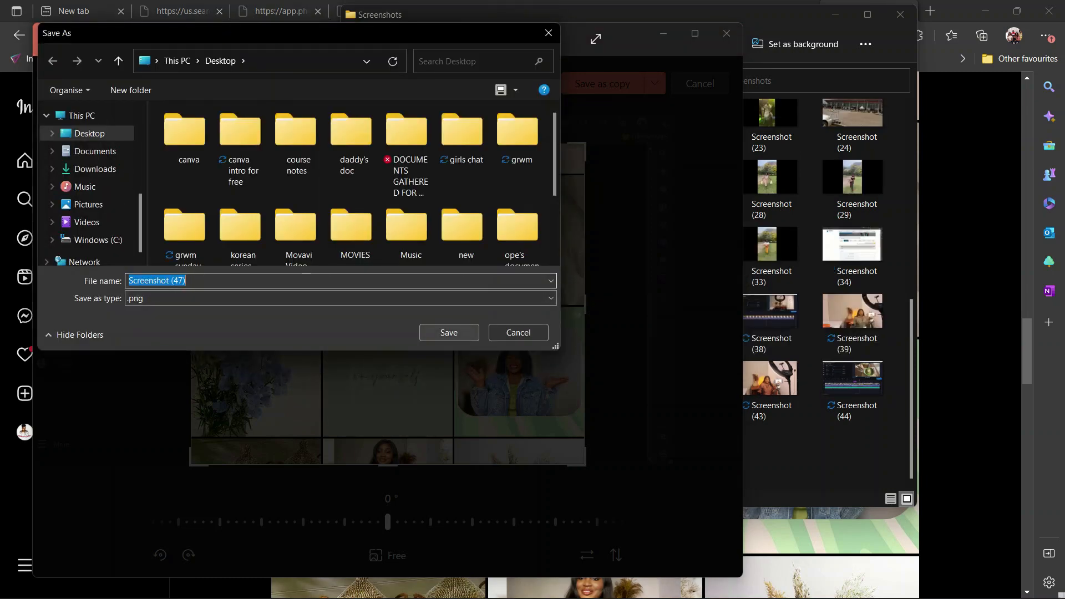
left_click(438, 333)
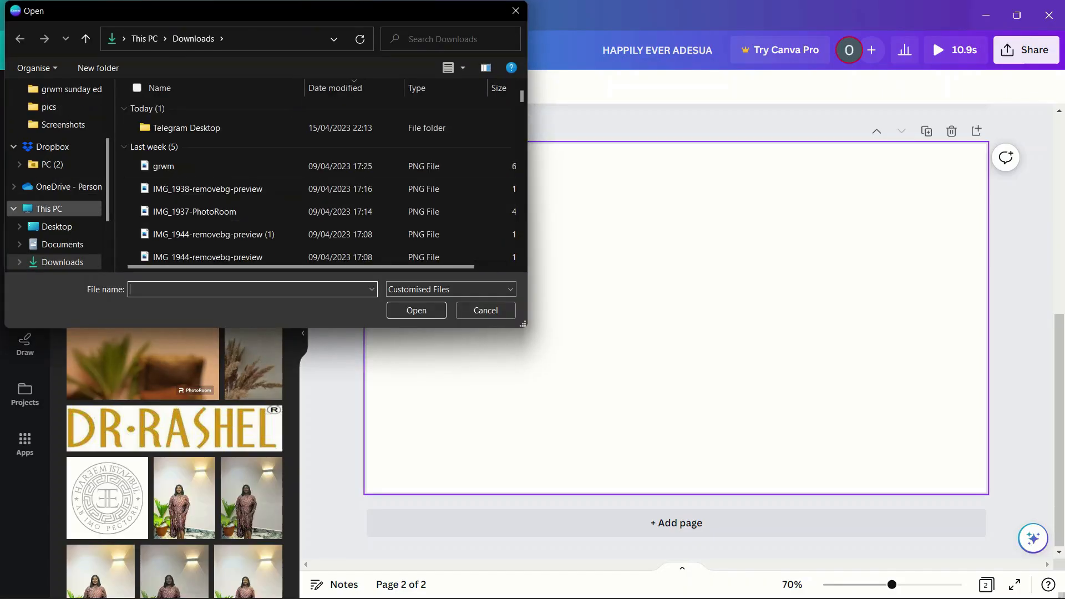
- In Canva, upload Screenshot (47) from the Desktop and set the image as the background of page 2
left_click(56, 226)
scroll(152, 219, "down", 3)
left_click(266, 239)
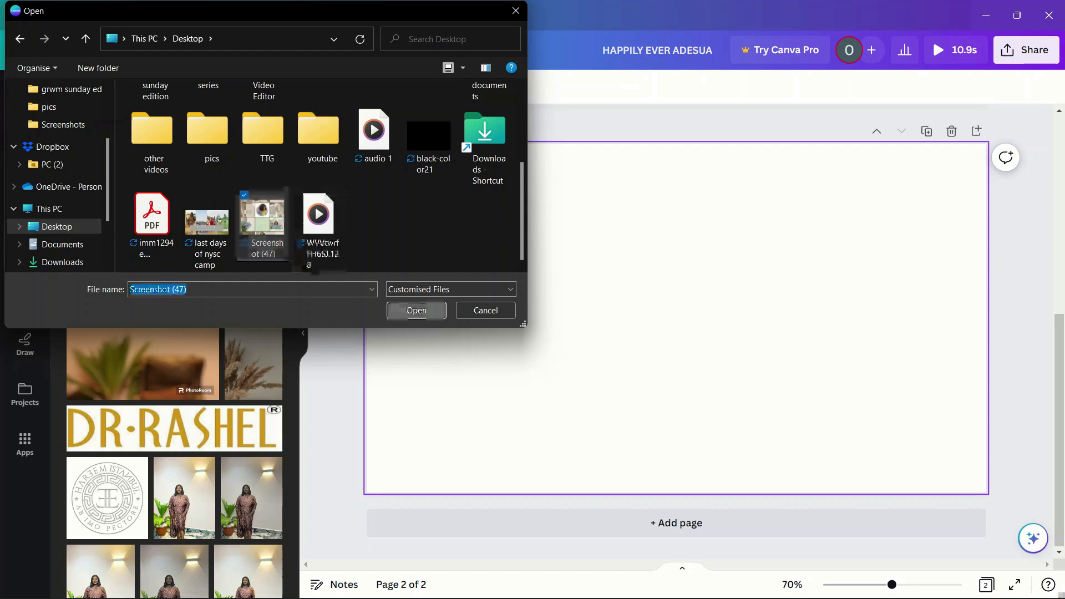
left_click(416, 310)
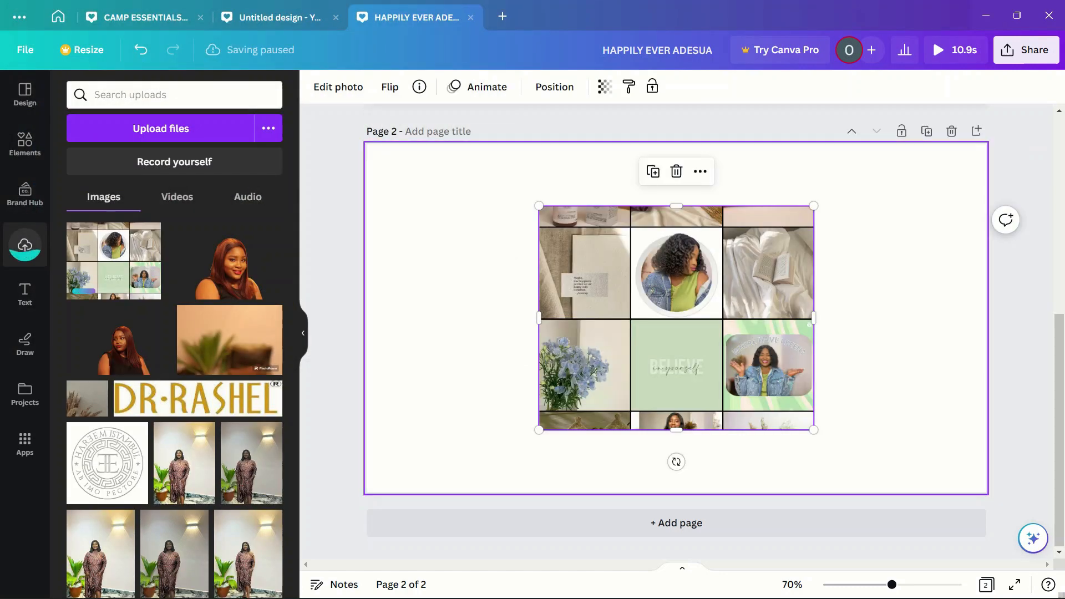
right_click(693, 310)
left_click(780, 443)
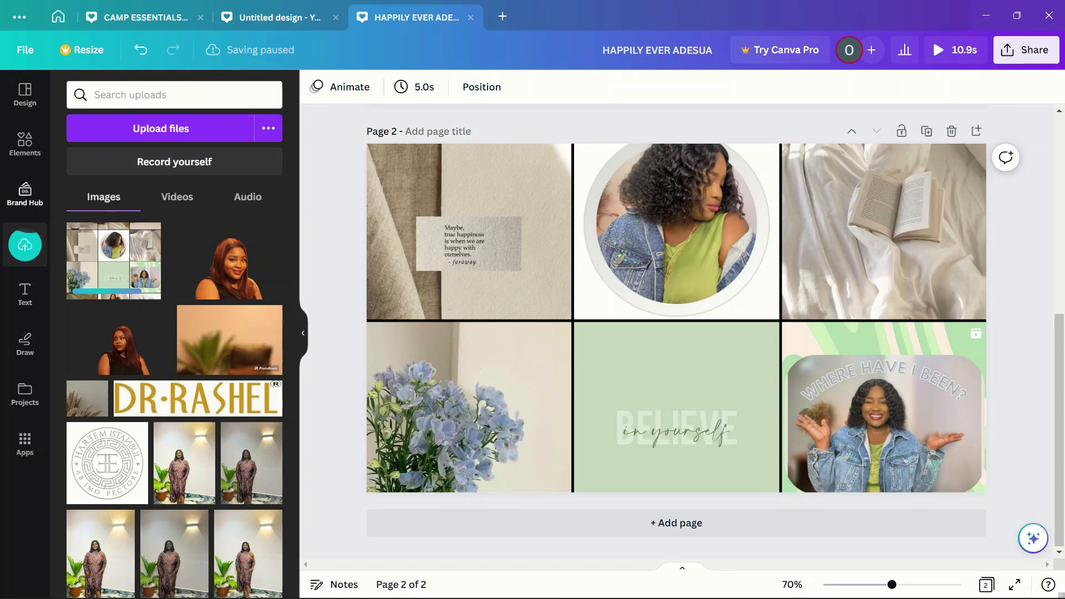
- Search the elements for "square" and add the Rectangle shape to page 2
left_click(24, 143)
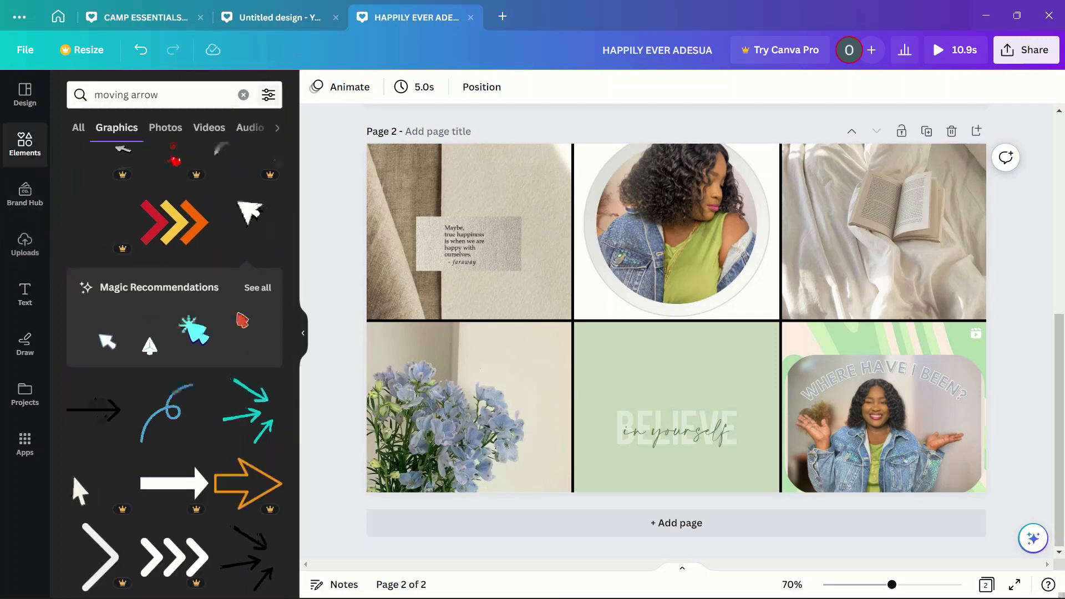
left_click(243, 95)
type("square")
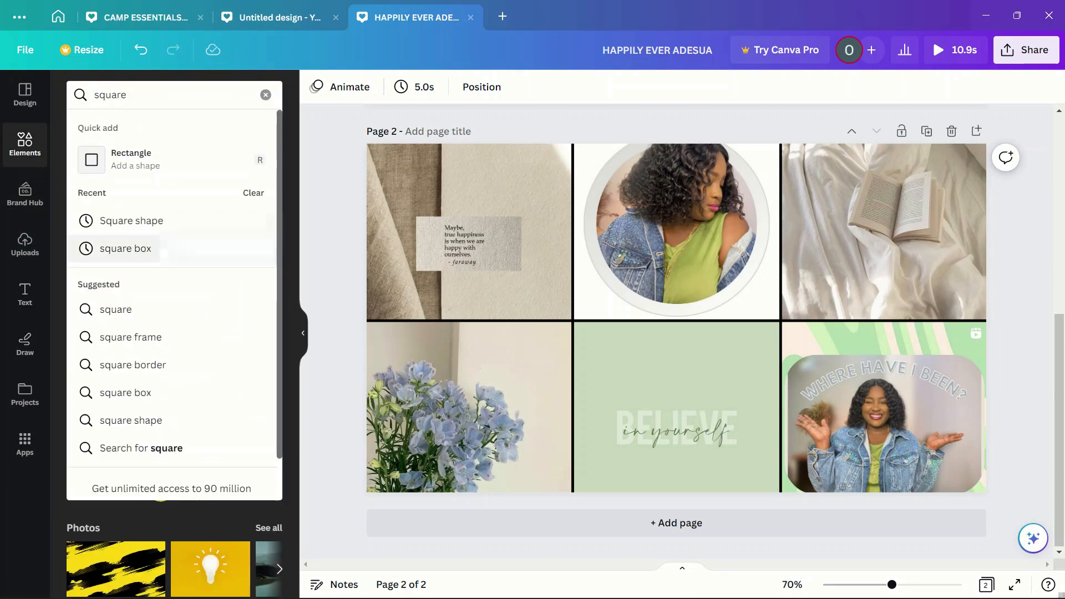
left_click(130, 159)
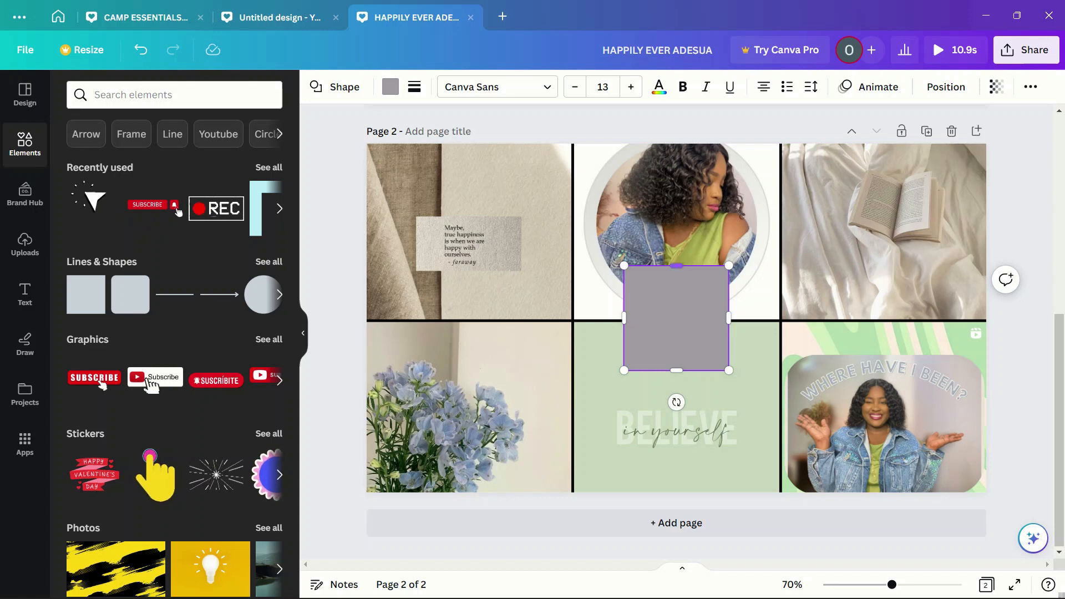
- Enlarge the grey rectangle until it covers the whole of page 2, extending slightly past the page edges
left_click_drag(624, 265, 425, 186)
left_click_drag(729, 370, 962, 478)
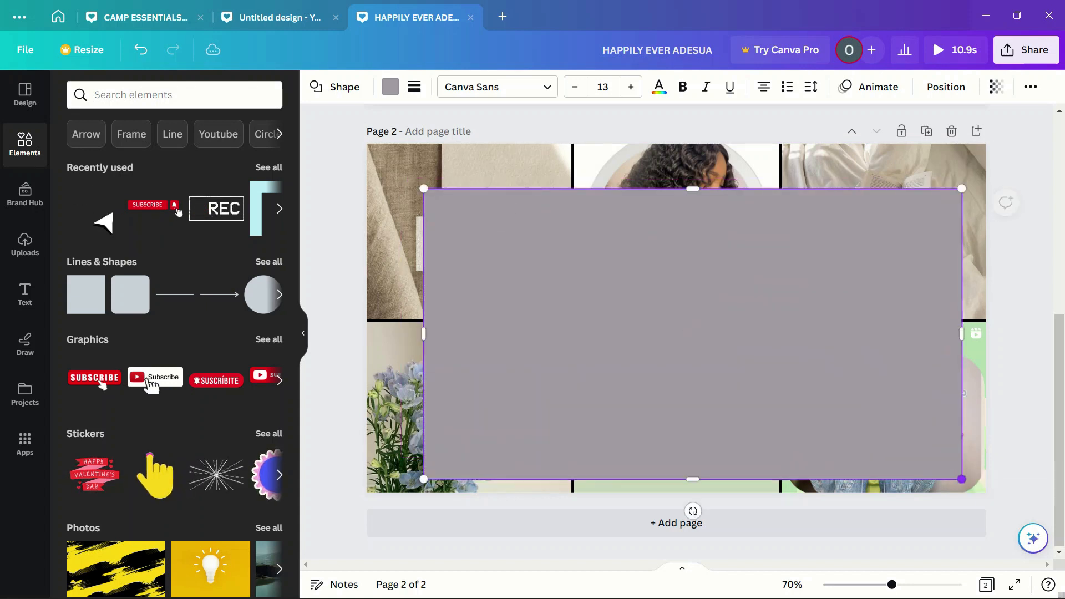
left_click_drag(424, 189, 356, 137)
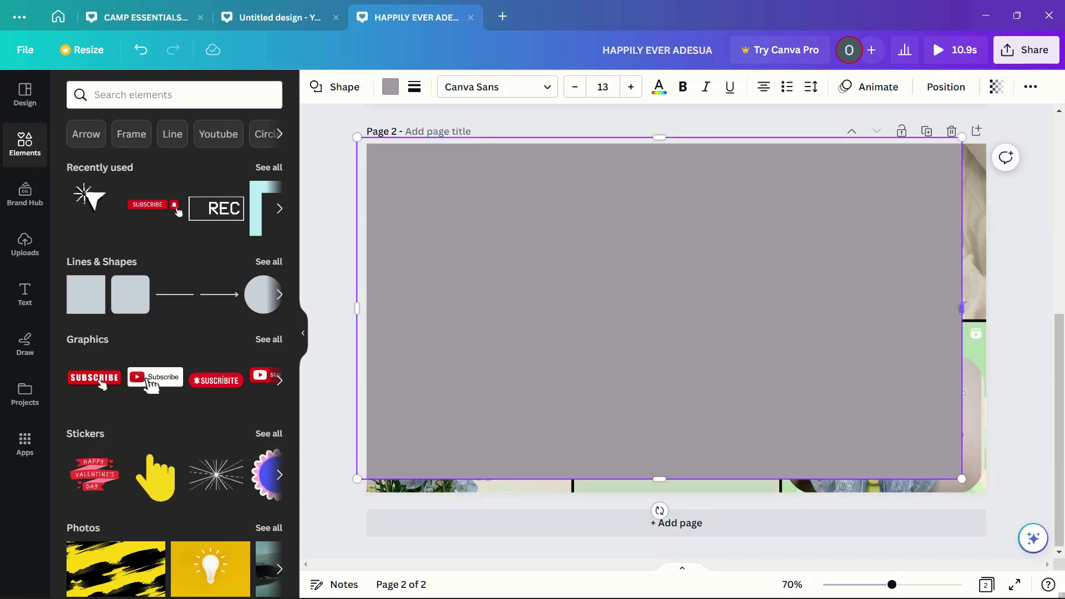
left_click_drag(962, 479, 1012, 510)
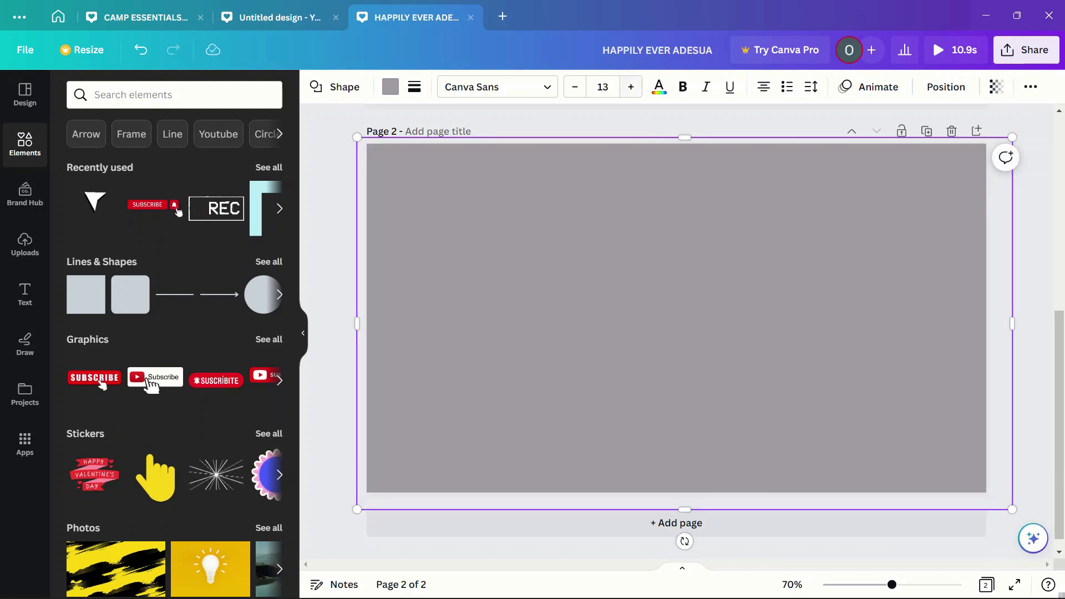
- Set the grey rectangle's transparency on page 2 to about 83
left_click(996, 87)
left_click_drag(996, 142, 970, 142)
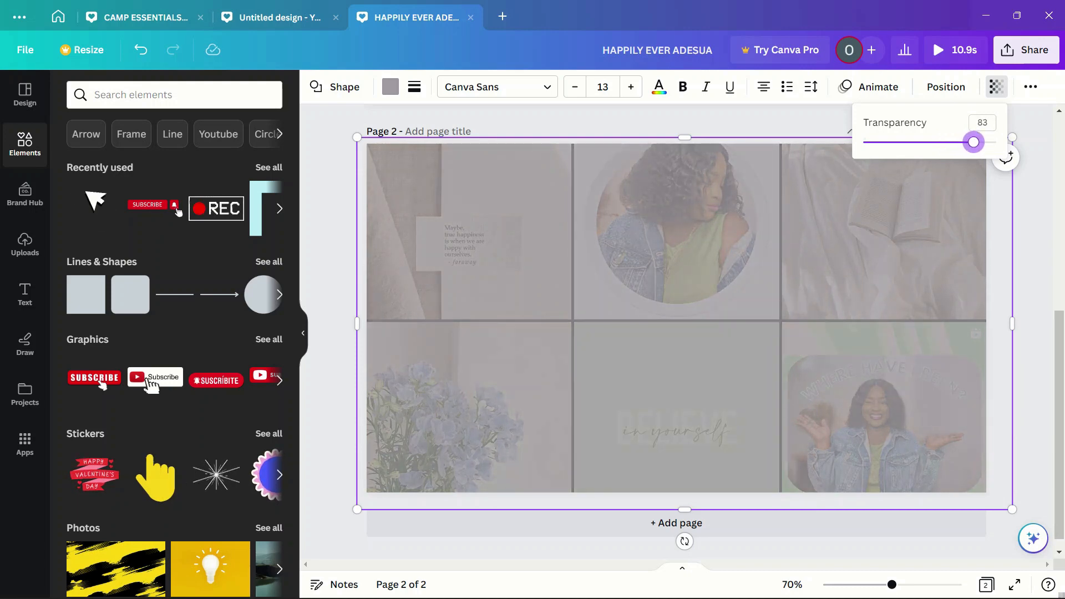
left_click(996, 87)
left_click(1025, 276)
scroll(1025, 276, "up", 4)
scroll(1025, 276, "down", 3)
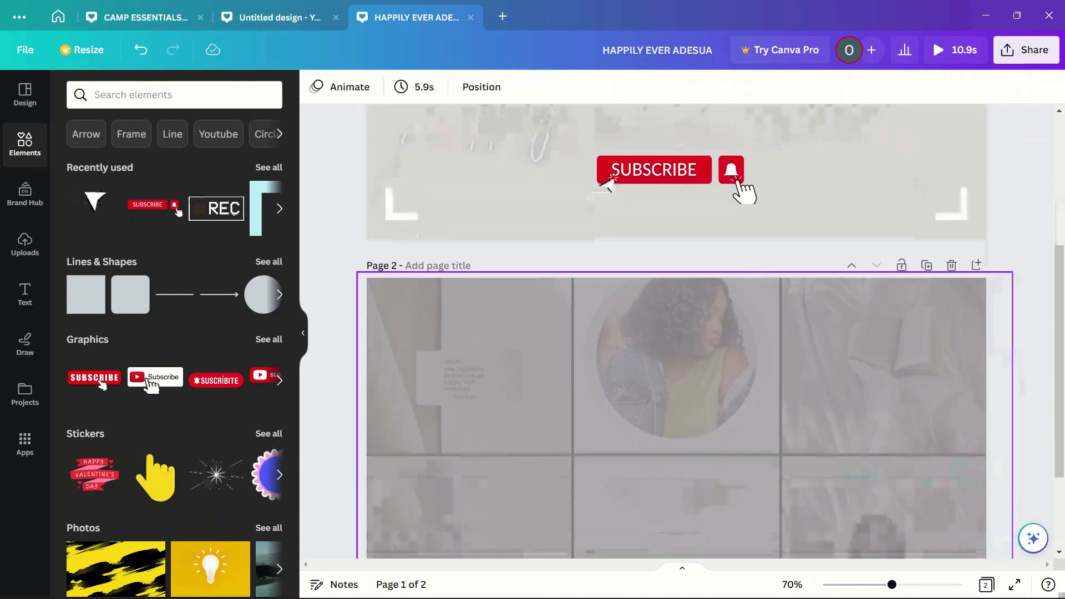
- Recolor the overlay rectangle on page 2 to the light grey document color and set its transparency to 68
left_click(910, 277)
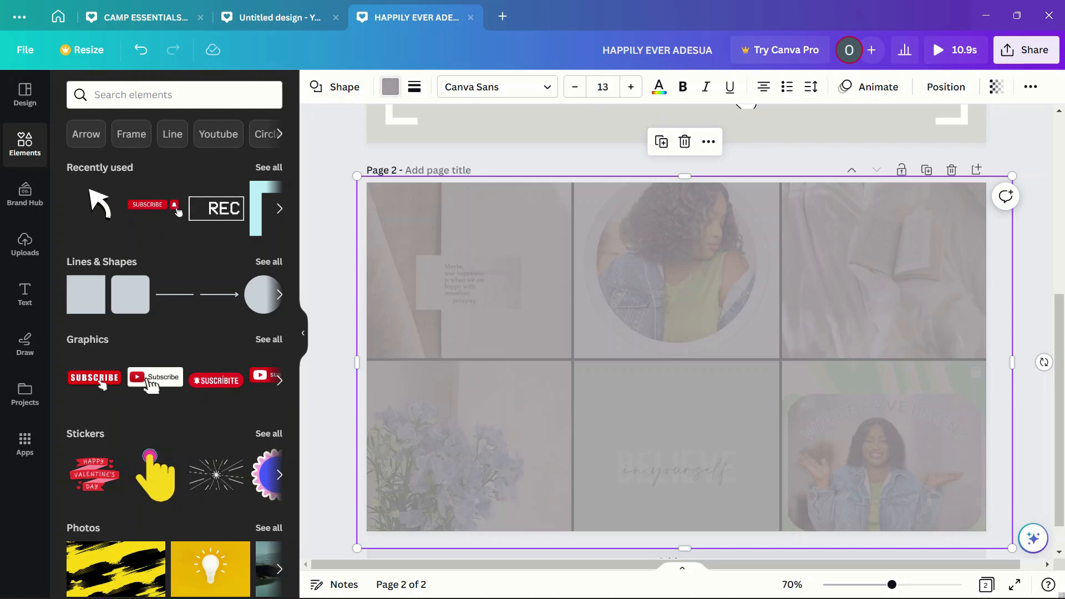
left_click(390, 87)
left_click(267, 171)
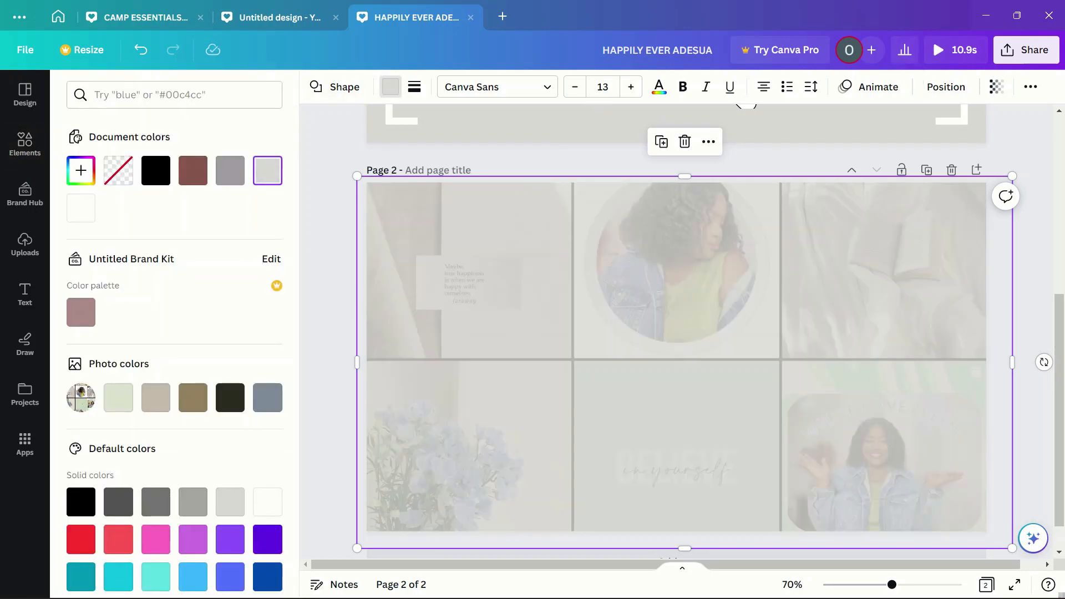
left_click(996, 87)
left_click_drag(974, 142, 949, 142)
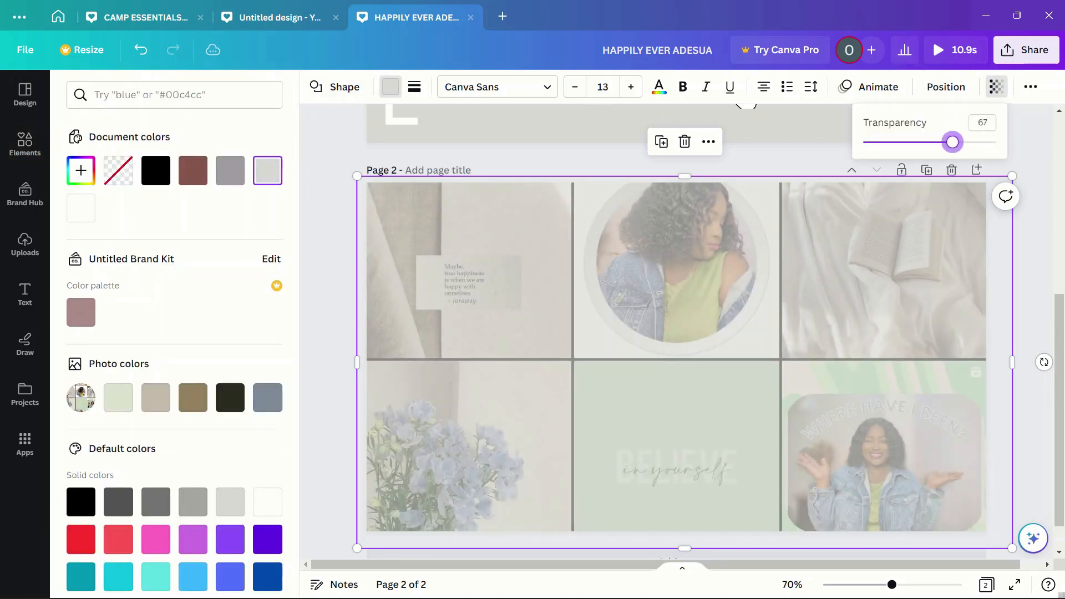
left_click(1012, 362)
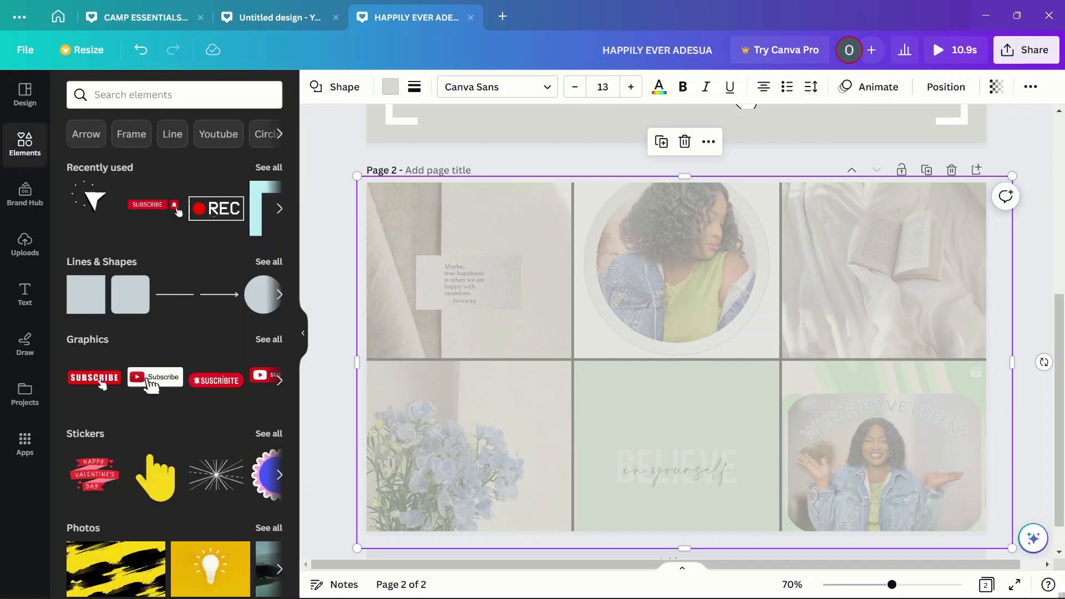
key("Escape")
scroll(677, 333, "up", 3)
scroll(677, 332, "down", 4)
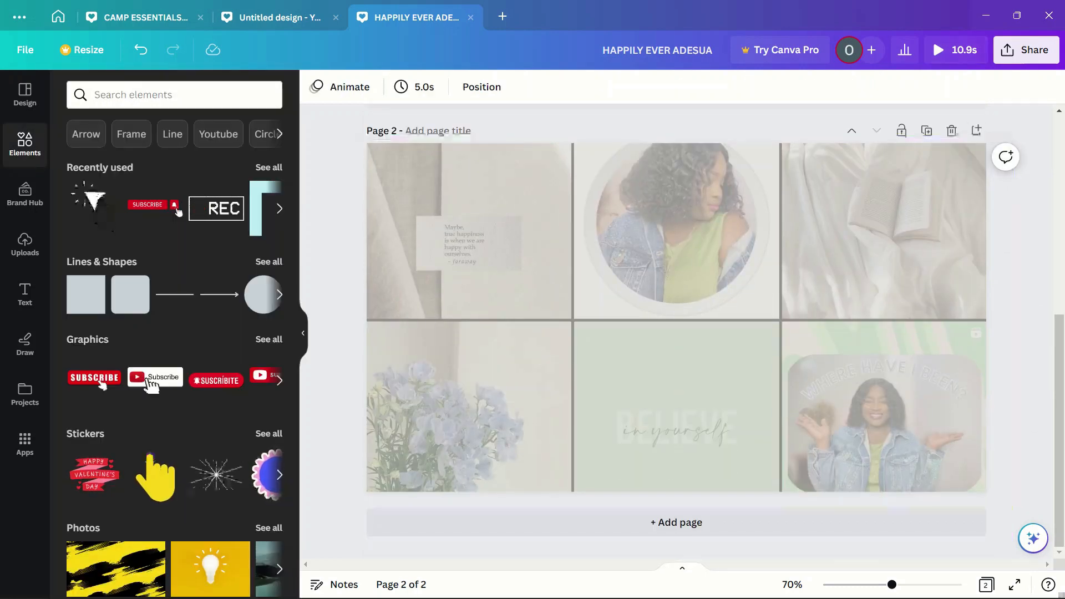
- Raise the light grey overlay's transparency value so the photo grid behind it looks fainter
left_click(777, 289)
left_click(997, 87)
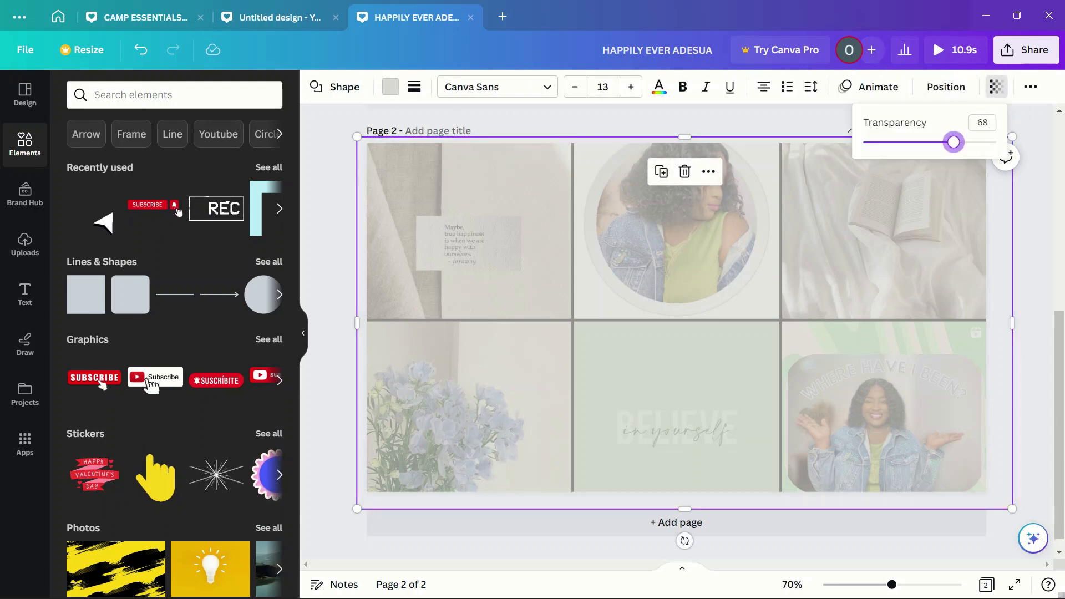
left_click_drag(953, 143, 972, 142)
left_click(997, 87)
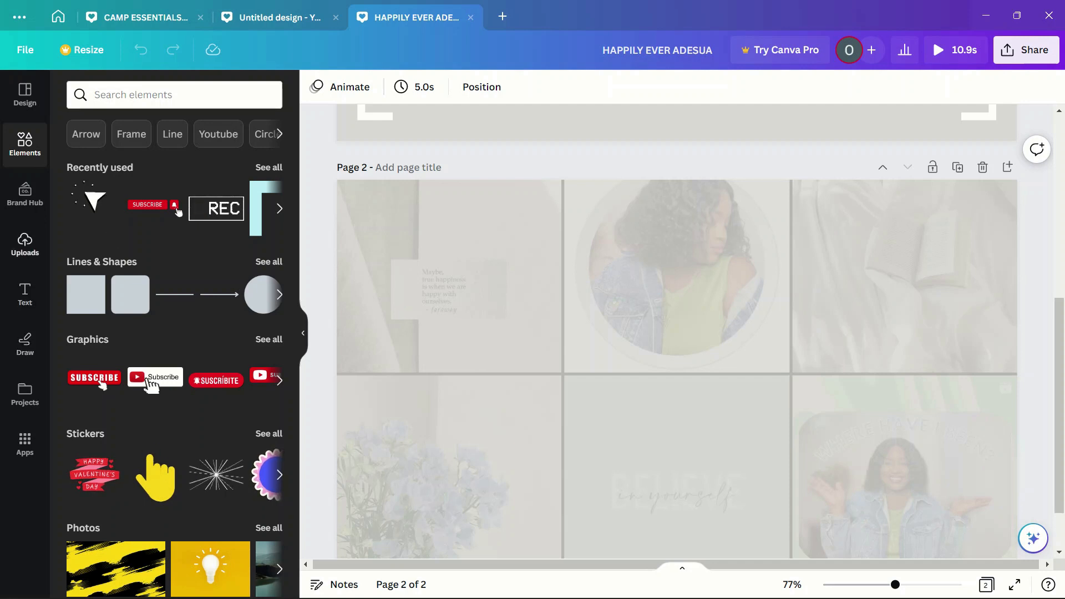
- Upload the file IMG_4879 from the Desktop to the design's uploads
left_click(25, 245)
left_click(166, 128)
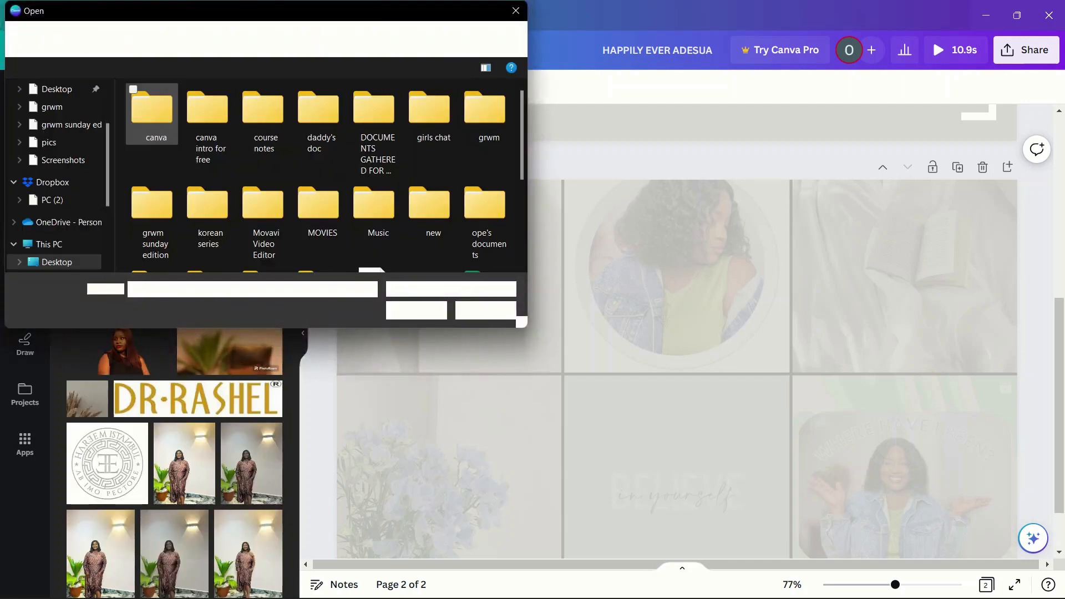
scroll(261, 127, "down", 5)
left_click(151, 222)
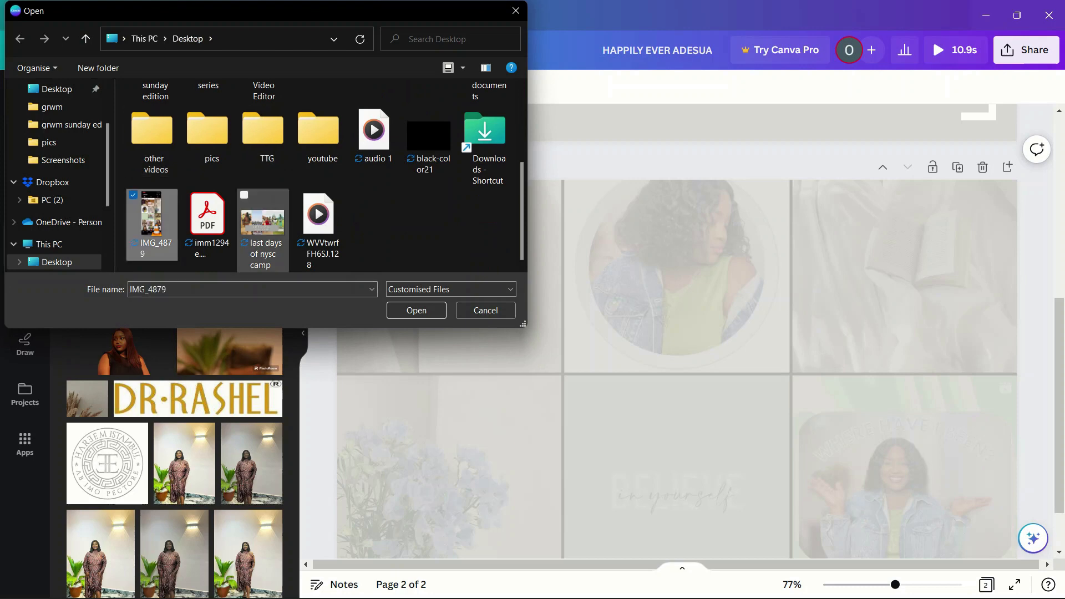
left_click(416, 310)
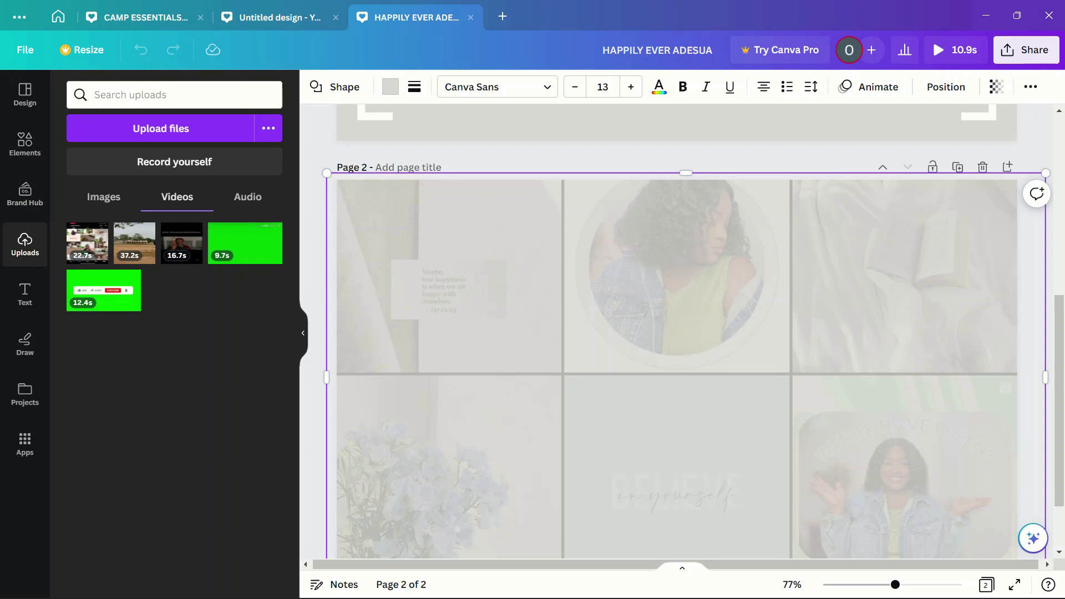
- Add a heading to page 2 that reads "CONNECT WITH ME" in capitals without bold
left_click(25, 294)
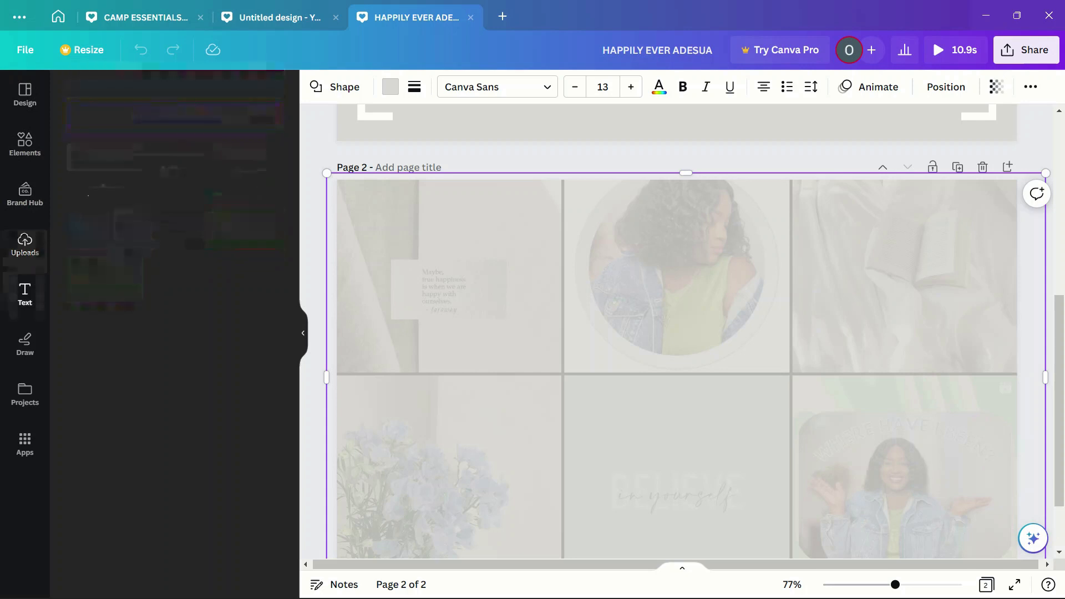
left_click(174, 260)
type("CO")
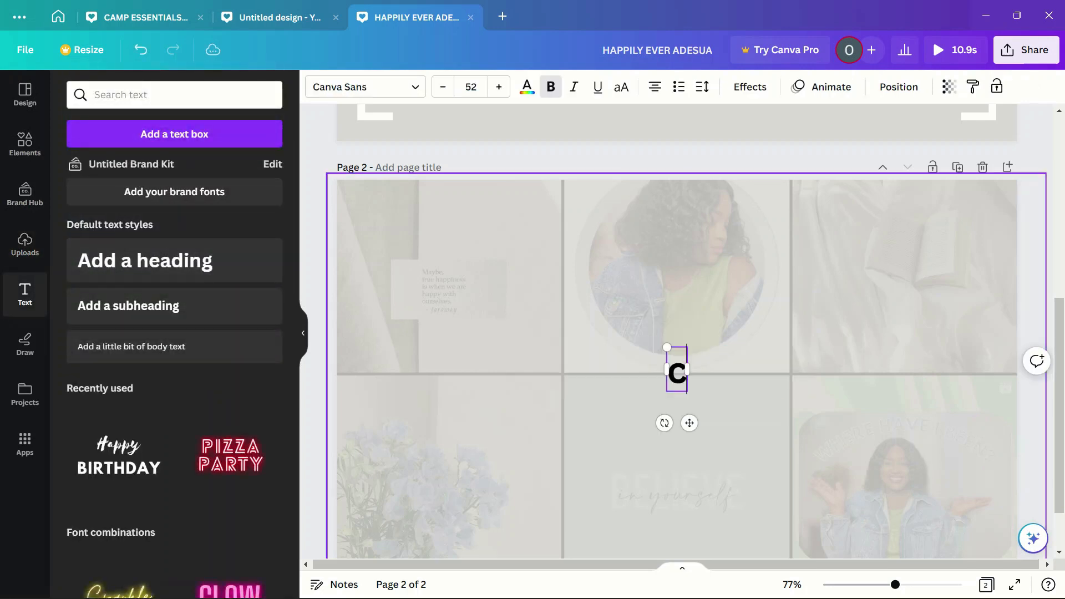
type("nnect")
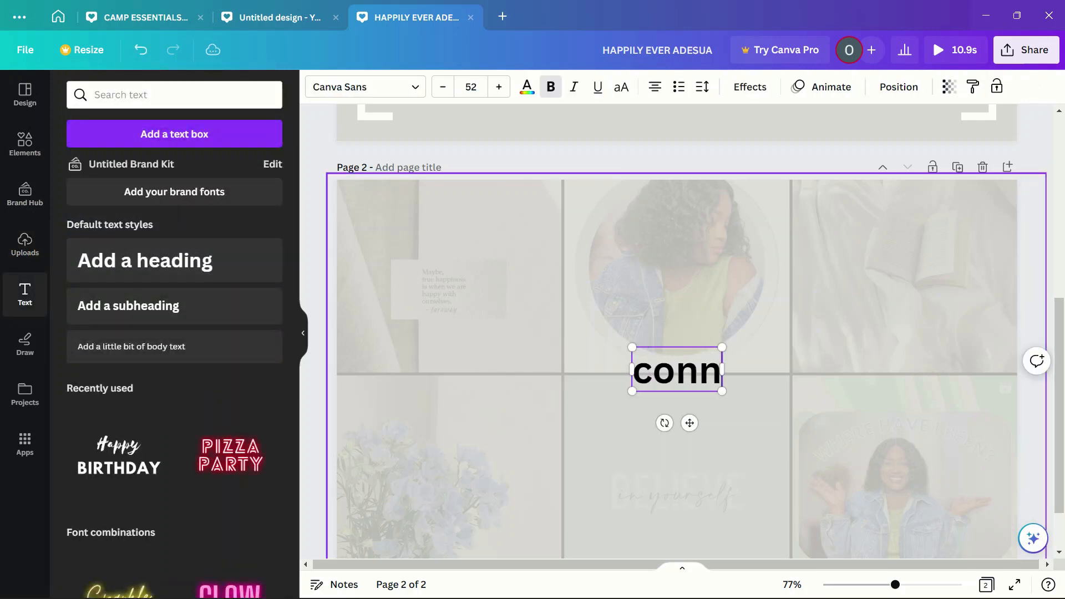
key("BackSpace")
key("BackSpace")
key("BackSpace")
key("BackSpace")
key("BackSpace")
key("BackSpace")
key("BackSpace")
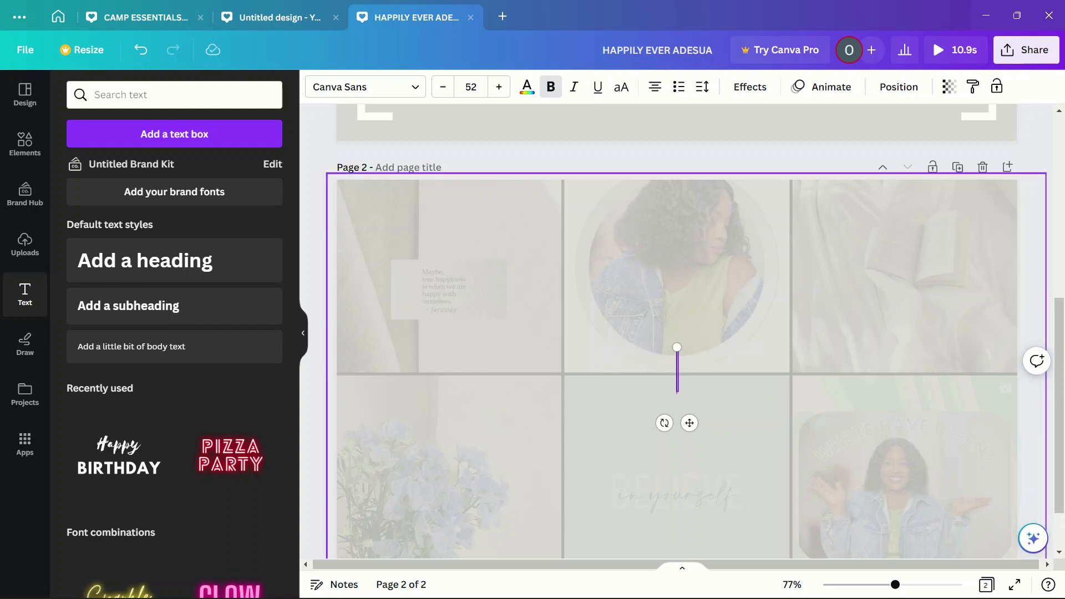
type("CONNECT")
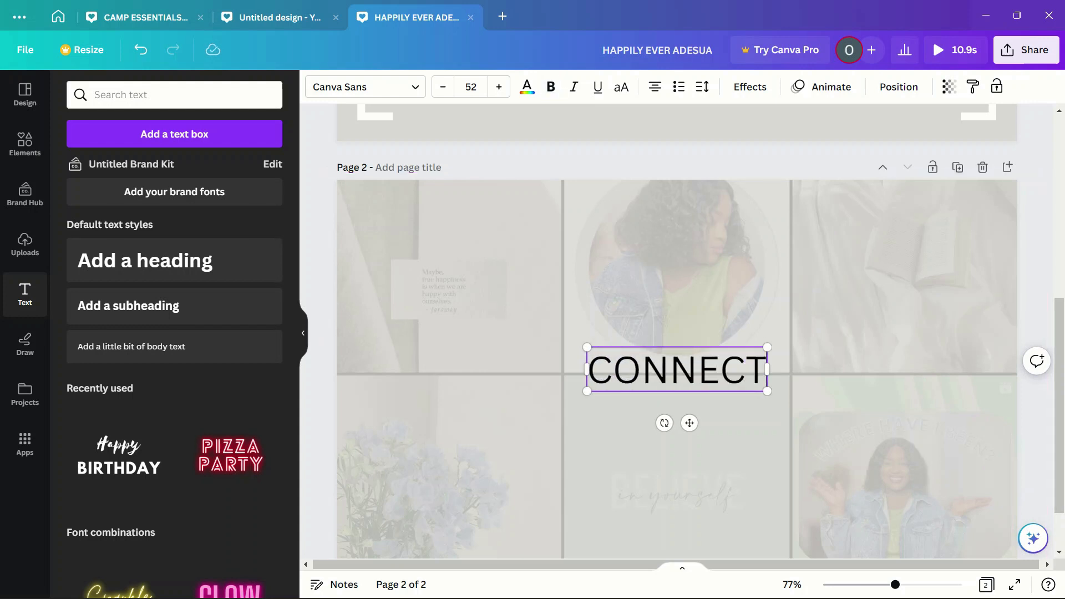
type(" WITH ME")
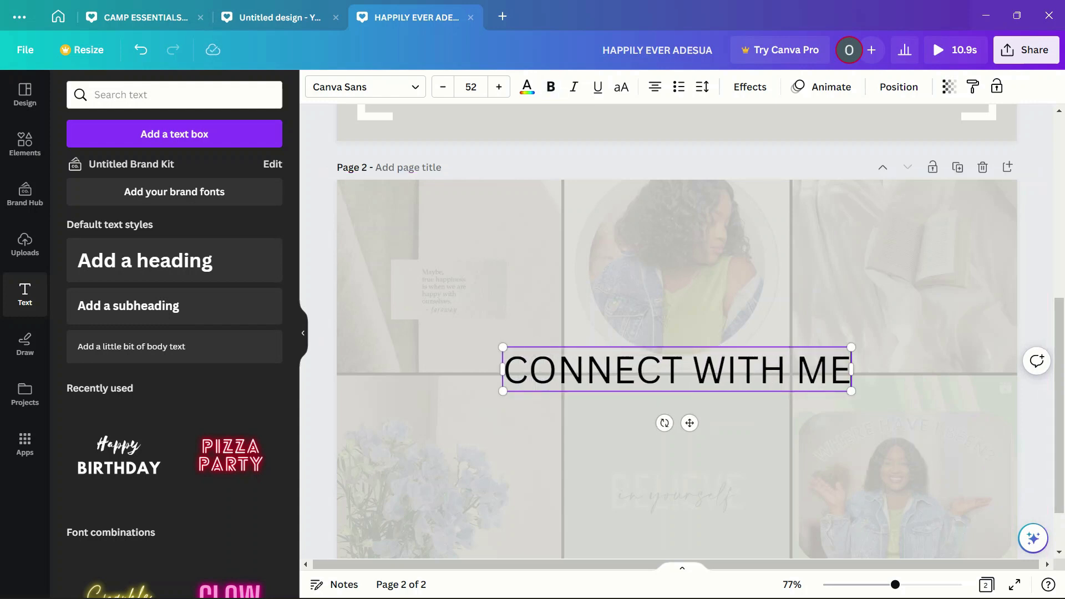
- Set the "CONNECT WITH ME" heading in Londrina Solid Regular and color it the light brown of the Comfort Coffee Cup palette
left_click(344, 89)
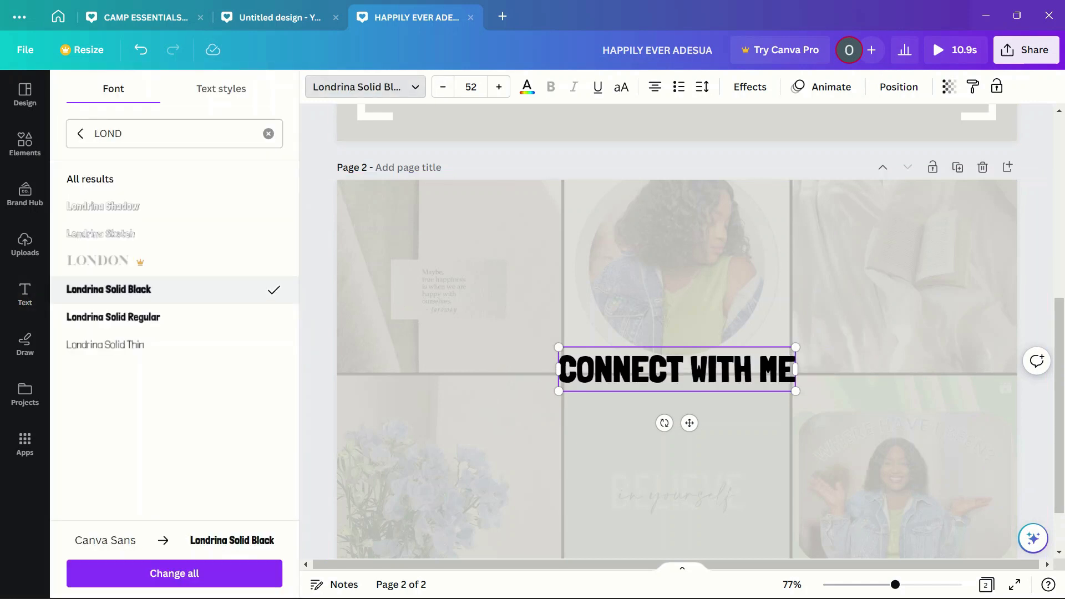
left_click(139, 317)
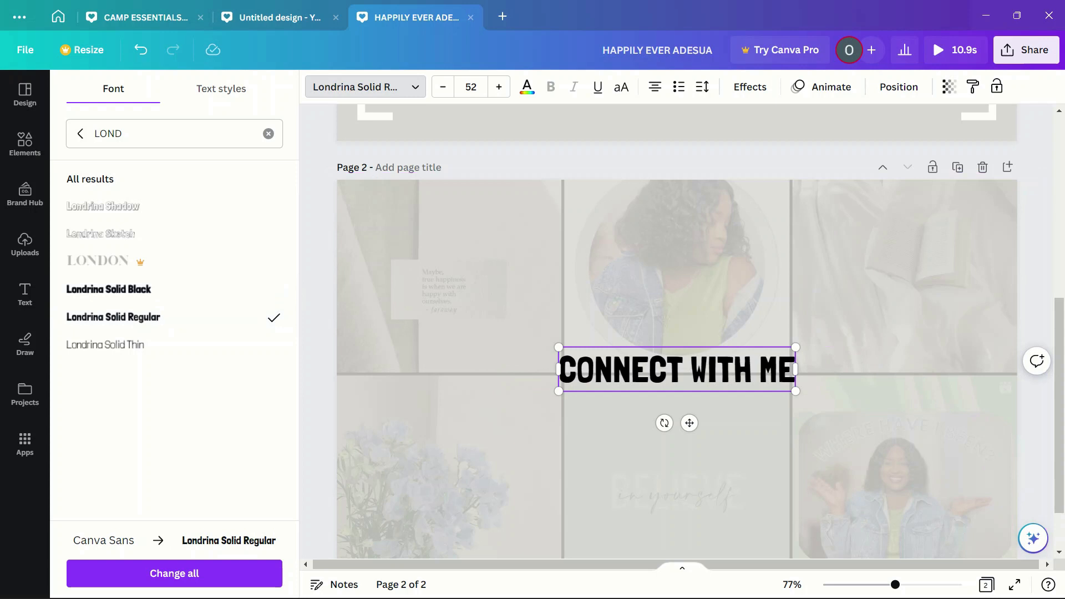
key("shift+Left")
key("shift+Left")
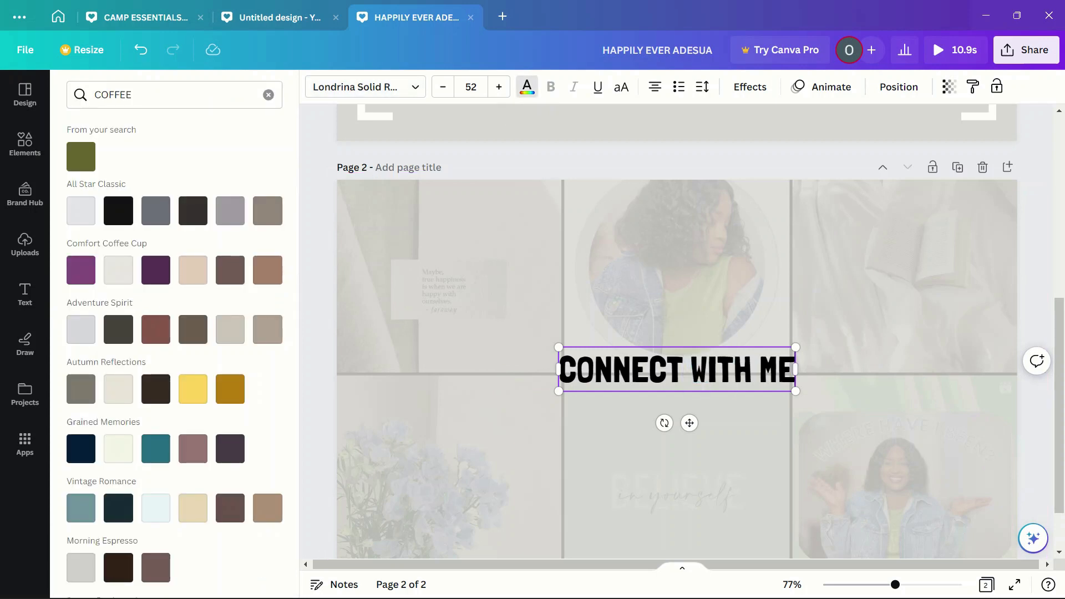
key("shift+Left")
key("shift+Left")
key("shift+Left")
key("shift+Left")
key("shift+Left")
key("shift+Left")
key("shift+Left")
key("shift+Left")
key("shift+Left")
key("shift+Left")
key("shift+Left")
key("shift+Left")
key("Right")
key("shift+Left")
key("shift+Left")
key("shift+Left")
key("shift+Left")
key("shift+Left")
key("shift+Left")
key("shift+Left")
key("shift+Left")
key("shift+Left")
key("shift+Left")
key("shift+Left")
key("shift+Left")
key("shift+Left")
key("shift+Left")
key("shift+Left")
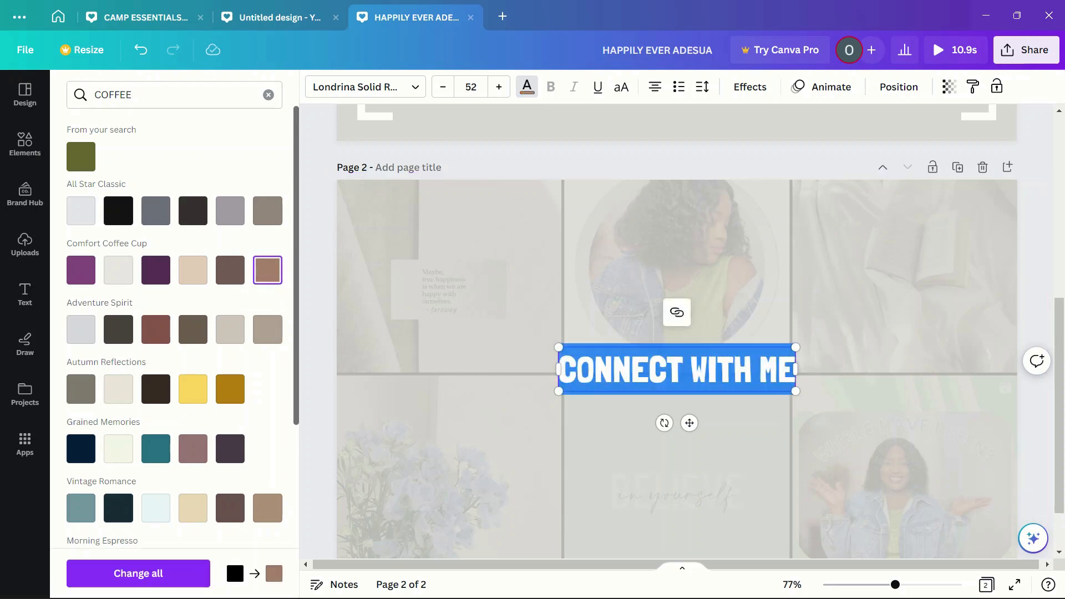
- Move the "CONNECT WITH ME" heading to the upper-left area of page 2, across the first two grid photos
left_click(499, 355)
left_click_drag(666, 369, 482, 315)
left_click(554, 399)
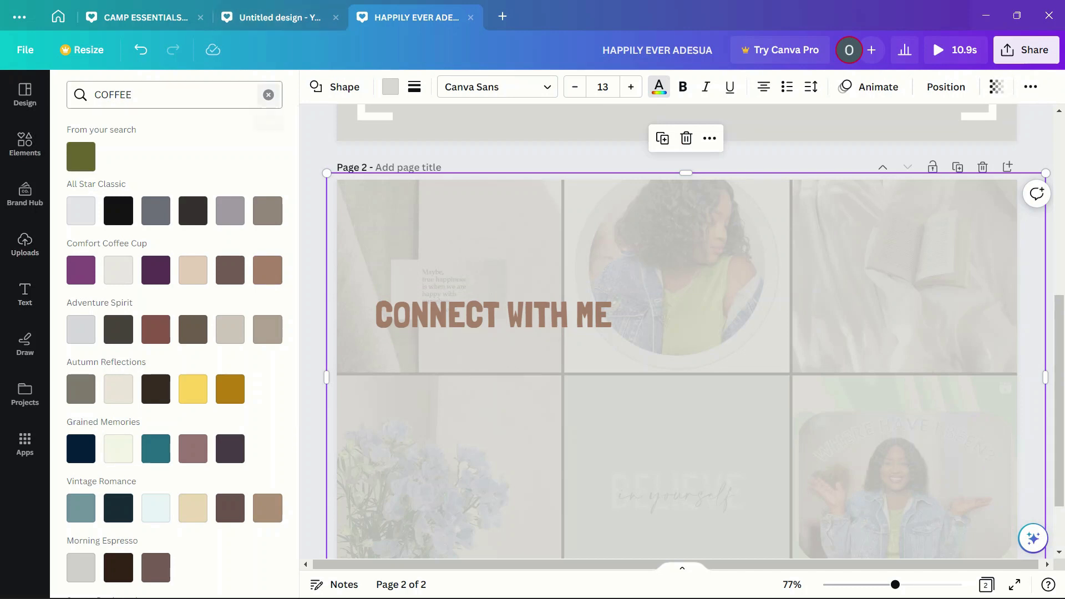
left_click(269, 95)
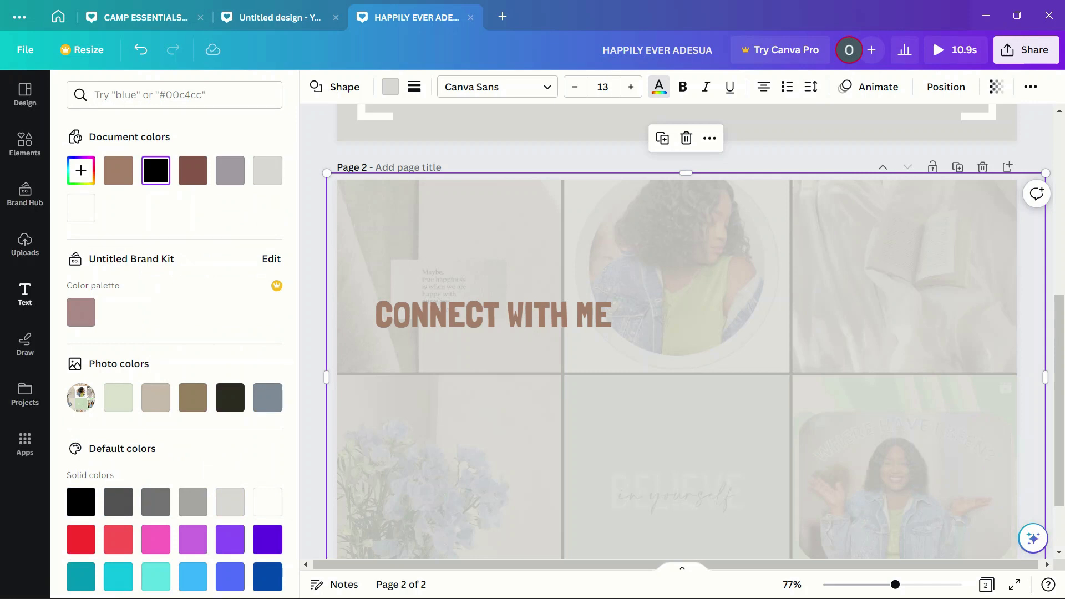
- Add a blank third page after page 2
left_click(25, 143)
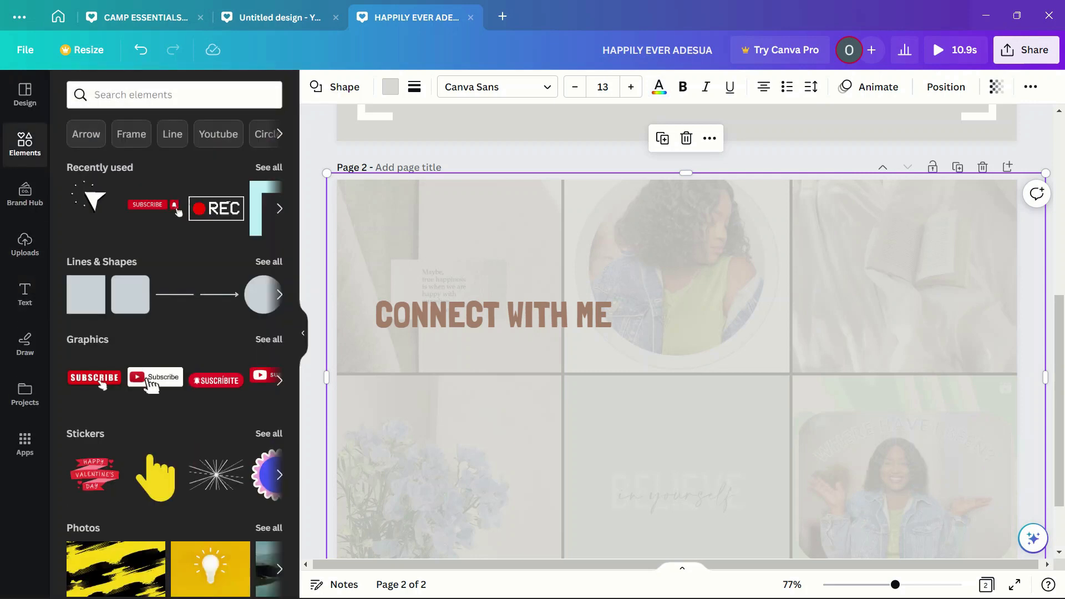
left_click(174, 95)
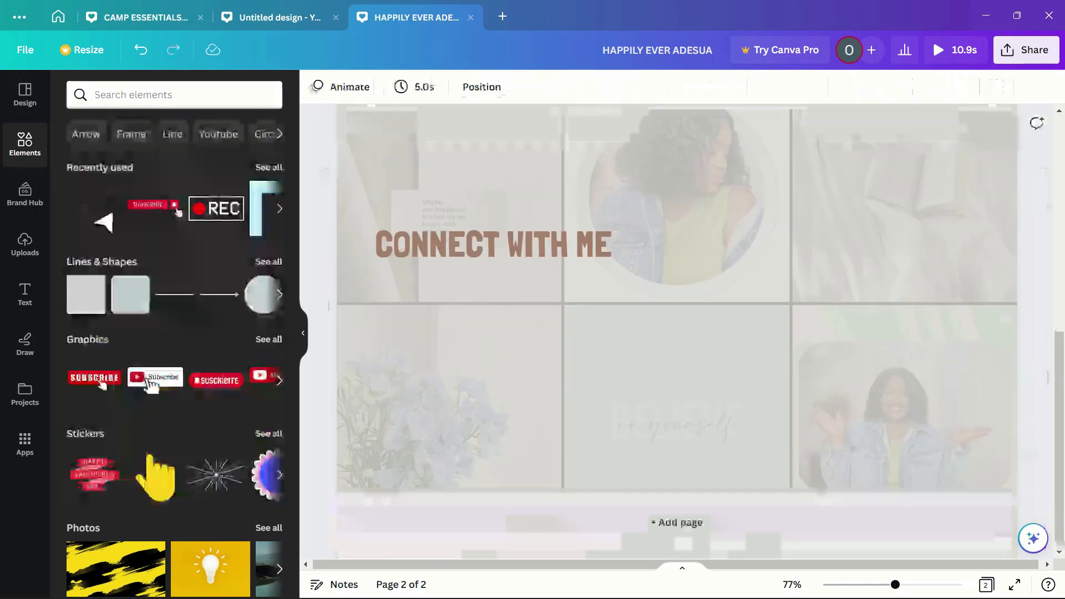
left_click(677, 523)
right_click(544, 304)
left_click(521, 302)
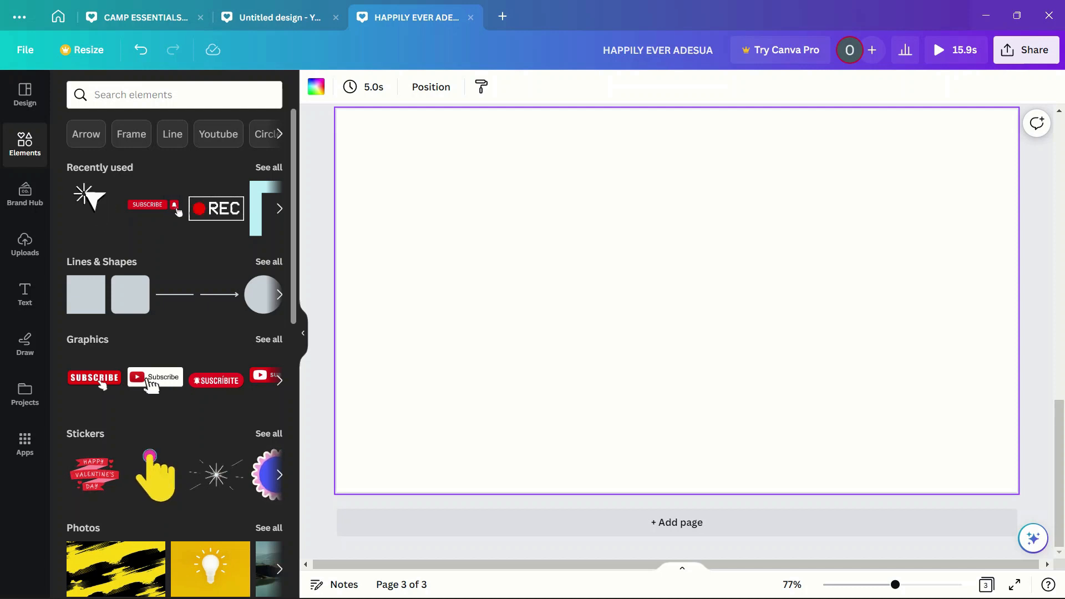
- Search the elements for "search bar" and add the white search bar graphic with the yellow magnifier box to page 3
left_click(166, 95)
type("SEARC")
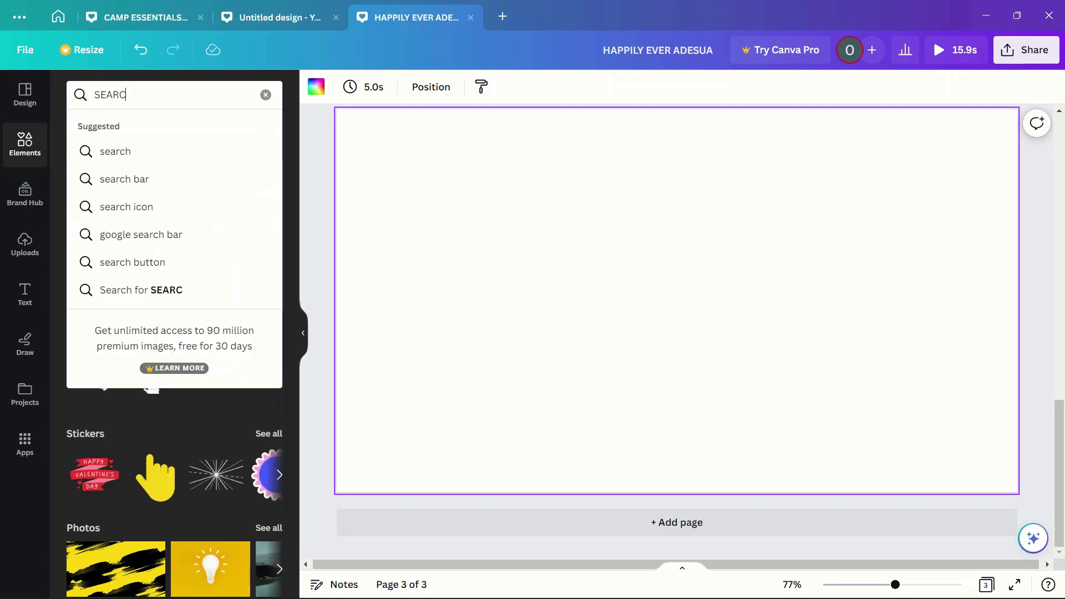
type("H")
left_click(125, 178)
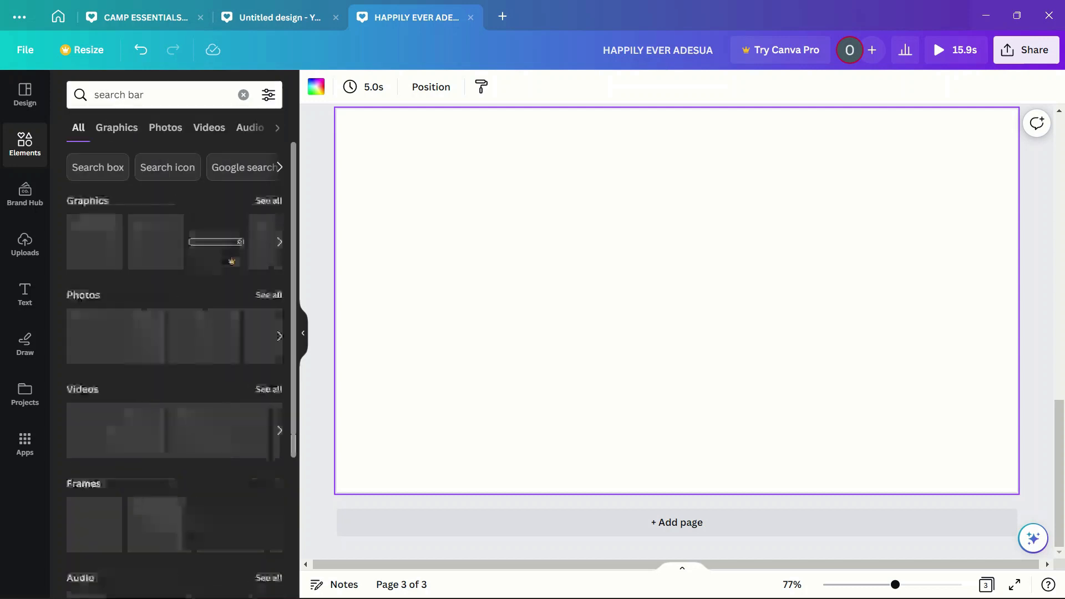
scroll(175, 243, "right", 15)
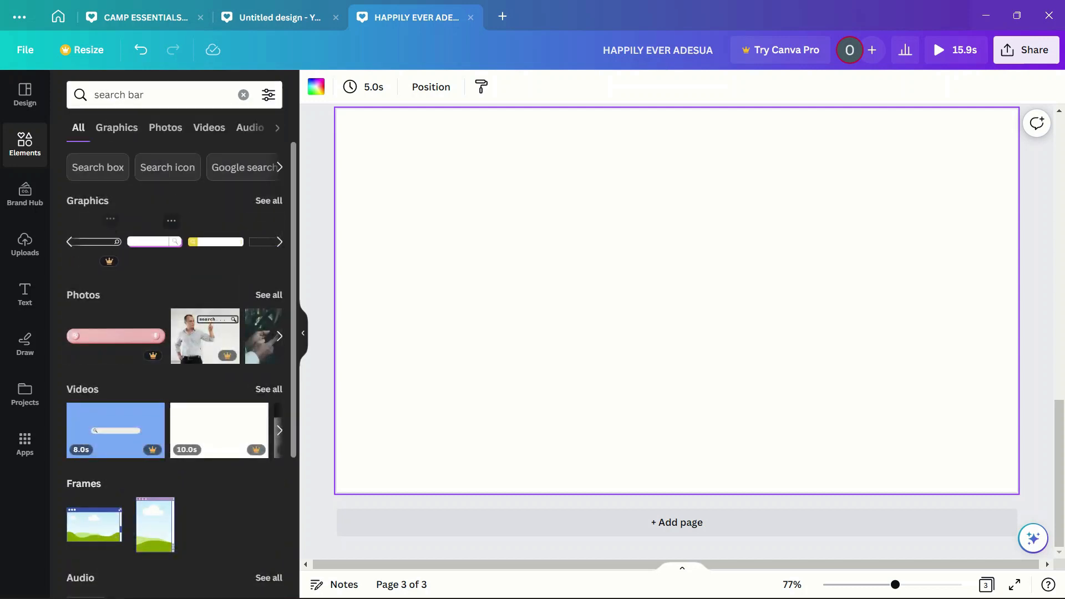
left_click(254, 241)
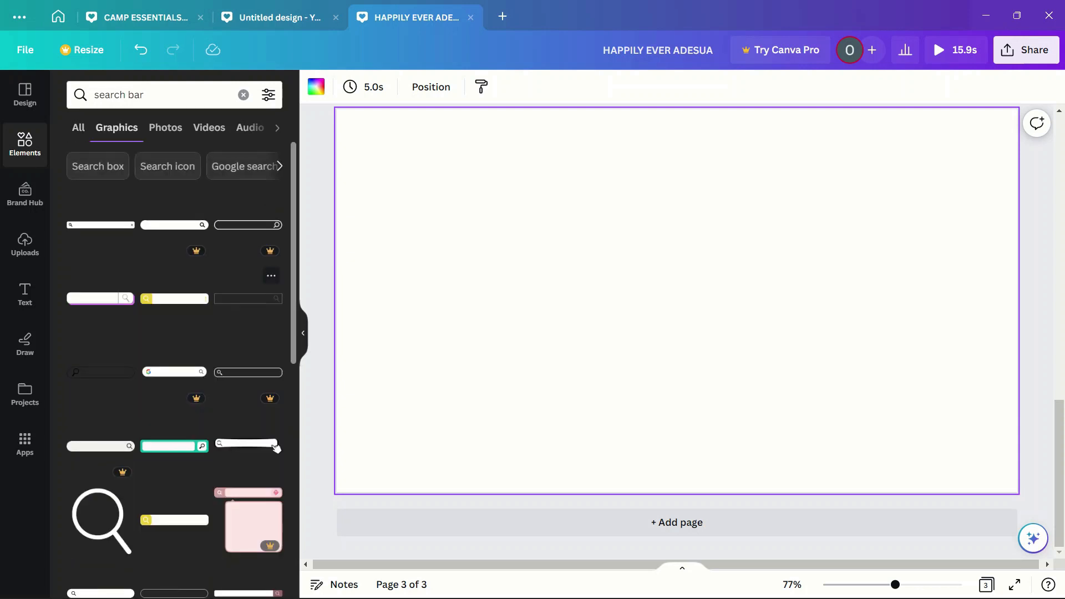
scroll(276, 448, "down", 6)
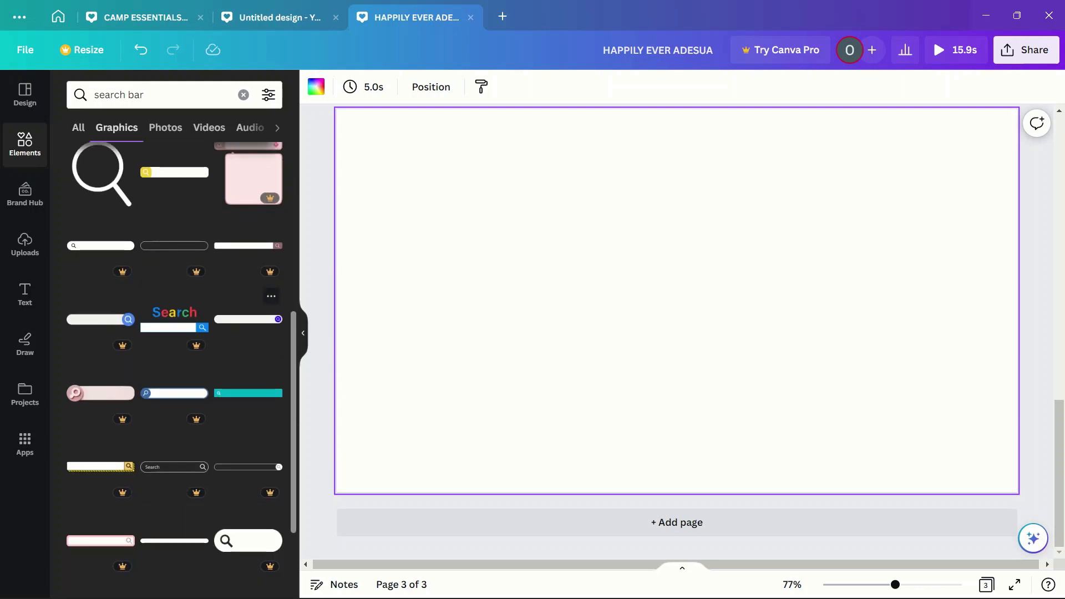
scroll(248, 328, "down", 2)
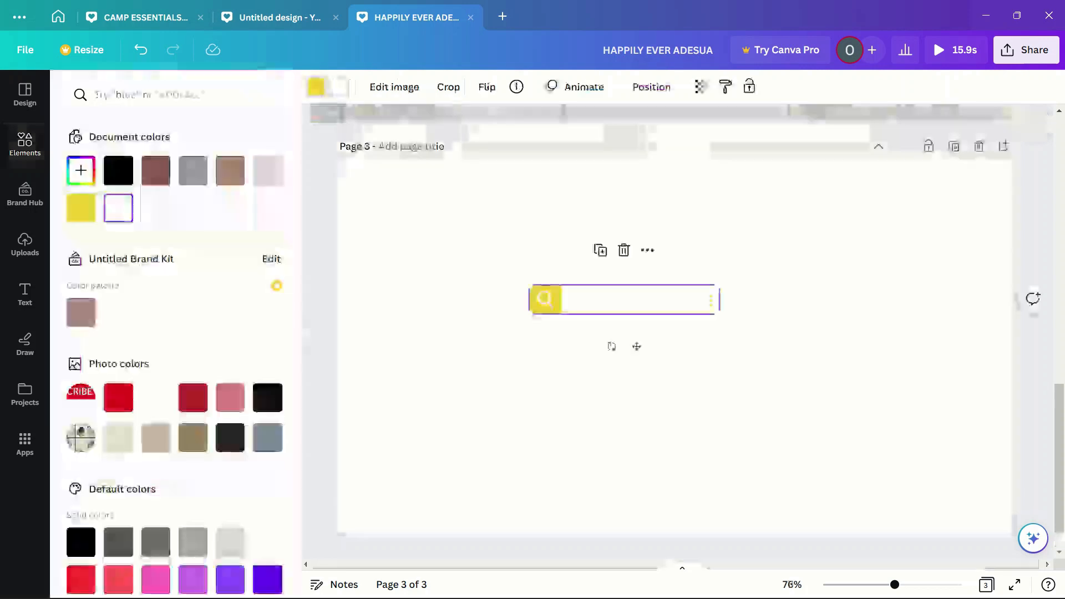
- Recolor the yellow parts of the search bar graphic to the light grey document color
left_click(316, 86)
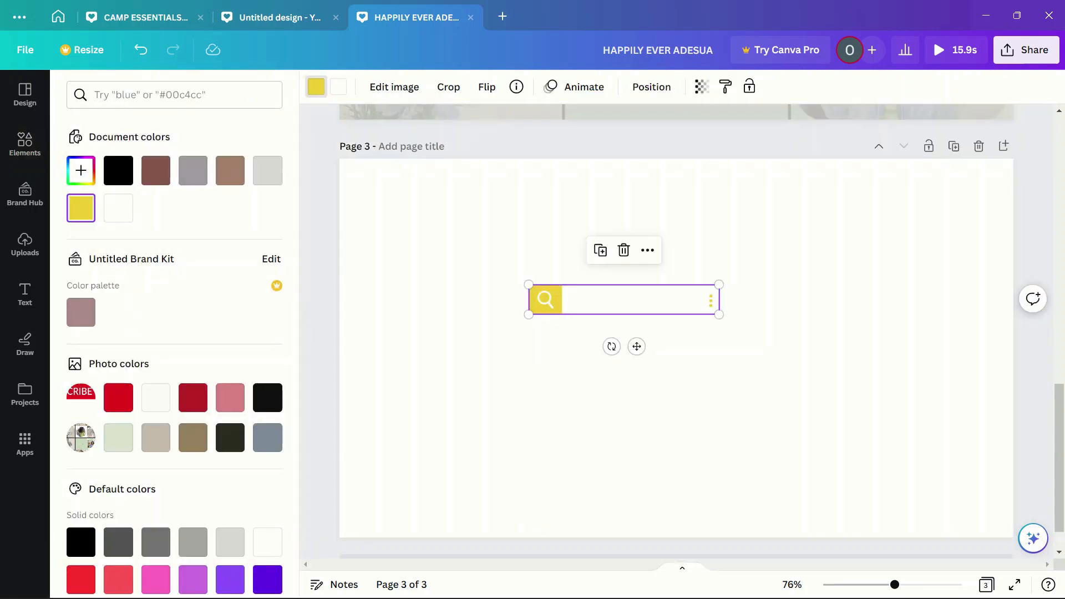
left_click(118, 208)
left_click(267, 171)
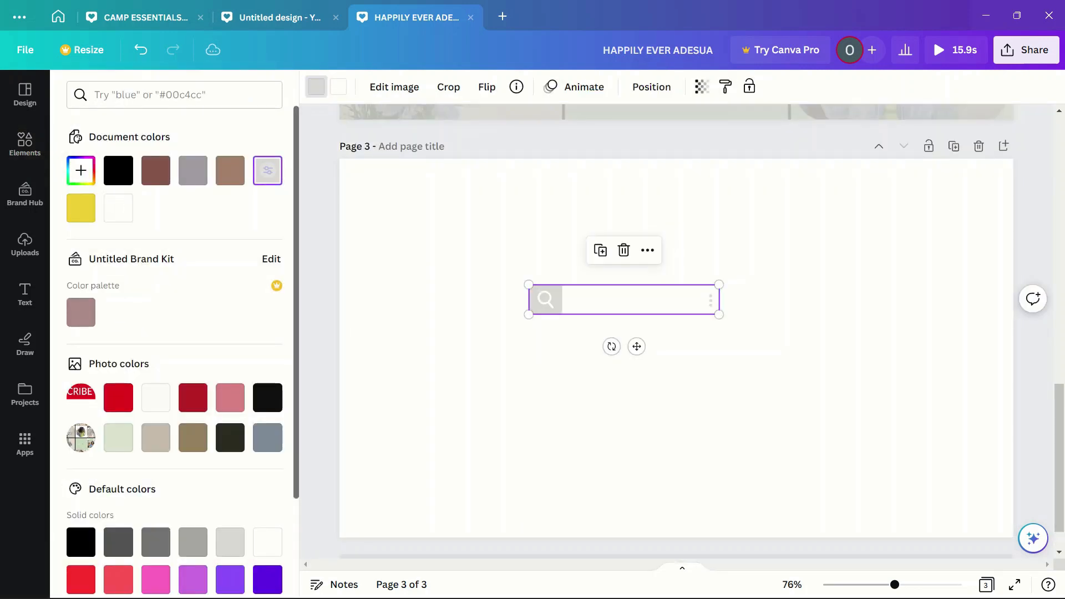
- Recolor the white parts of the search bar graphic light grey and duplicate the bar twice
left_click(339, 86)
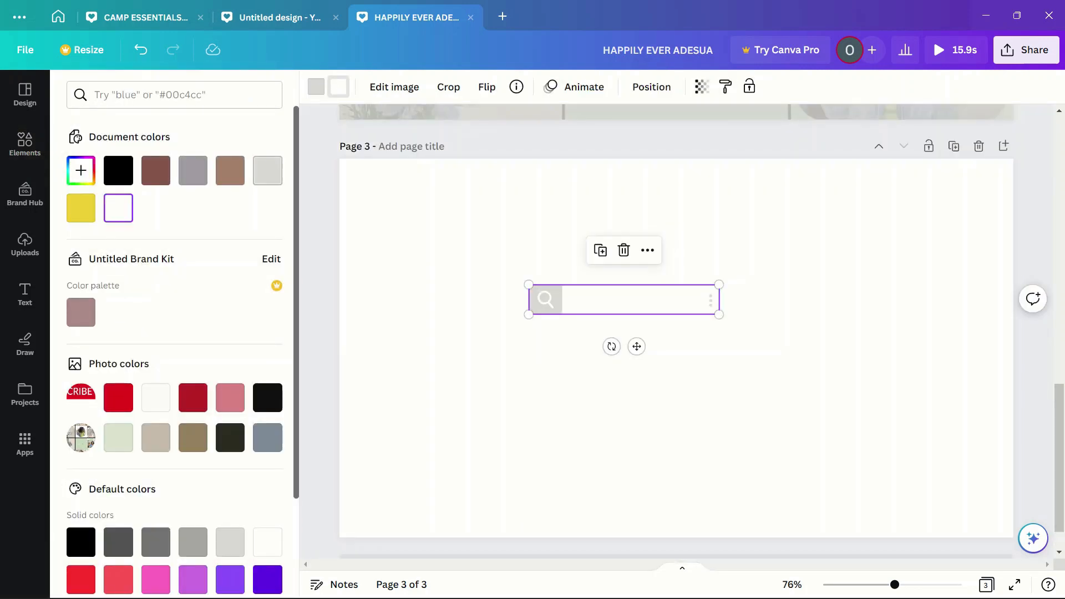
left_click(267, 170)
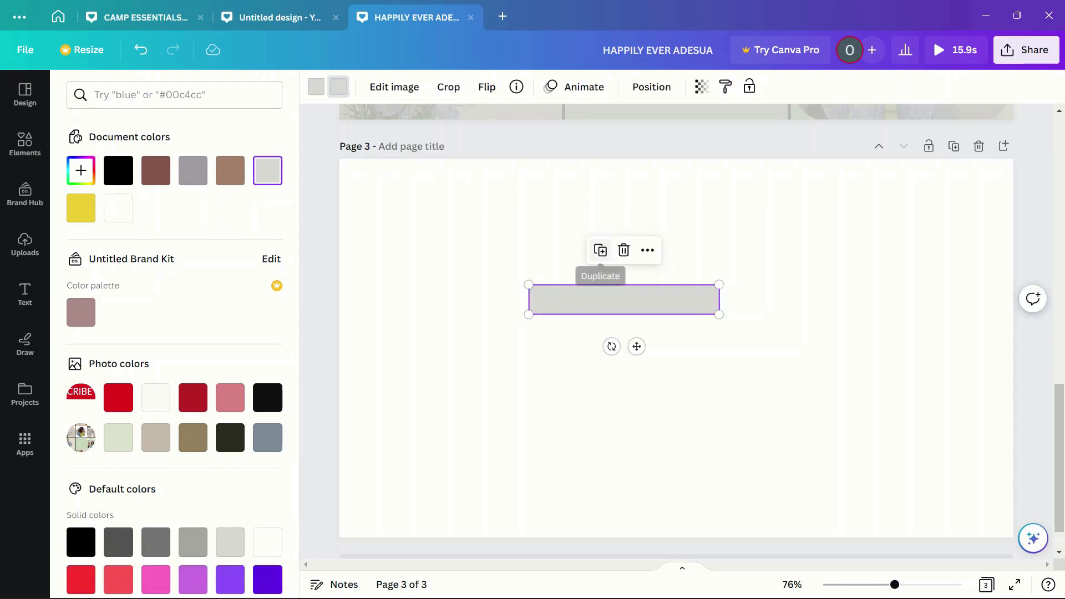
left_click(600, 251)
left_click(25, 94)
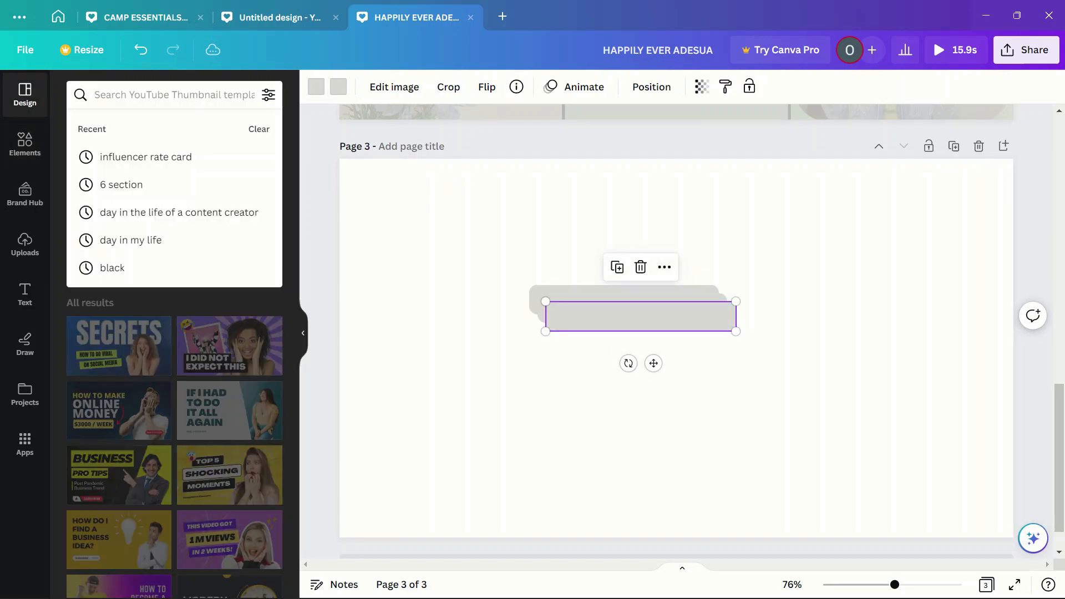
type("CIRCLE")
key("Down")
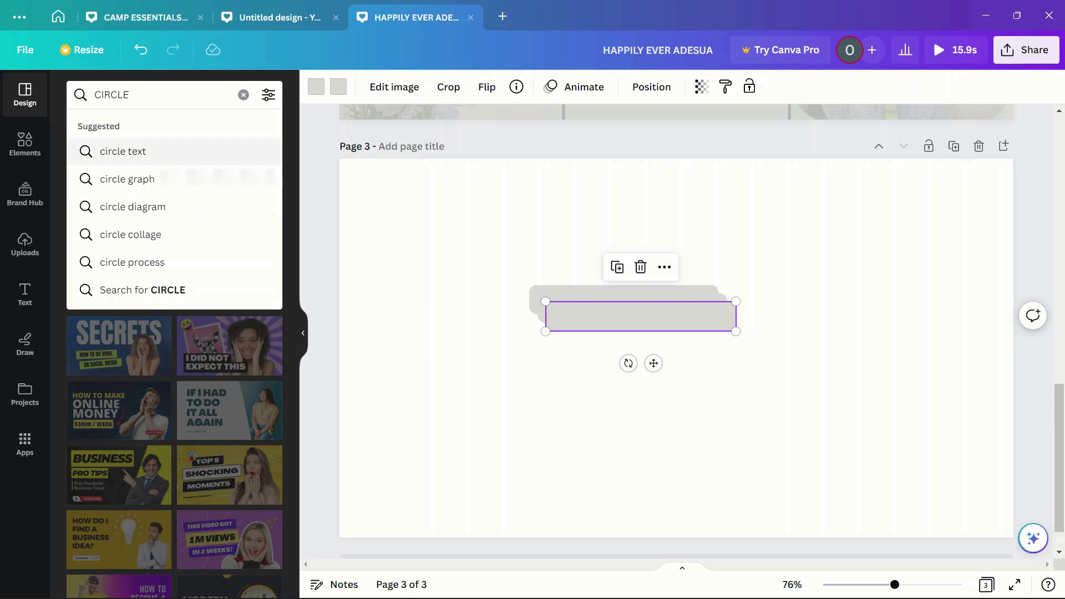
key("Return")
- Search the elements for "circle", add the solid white circle graphic to page 3, and shrink it to a small dot below the bars
left_click(25, 145)
left_click(158, 95)
left_click(243, 95)
type("circle")
key("Return")
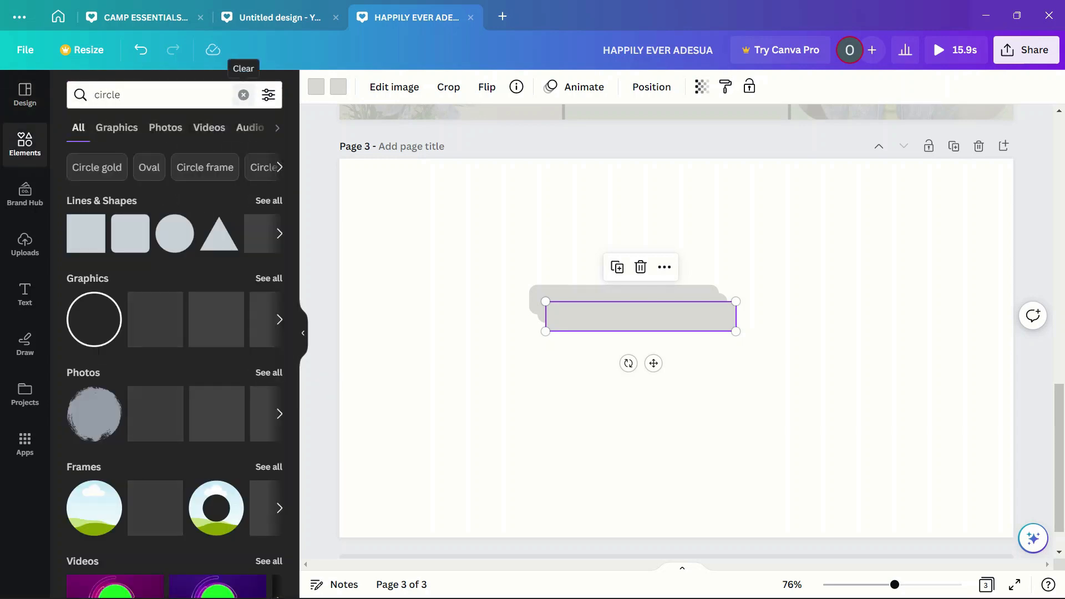
left_click(156, 320)
left_click_drag(675, 348, 454, 331)
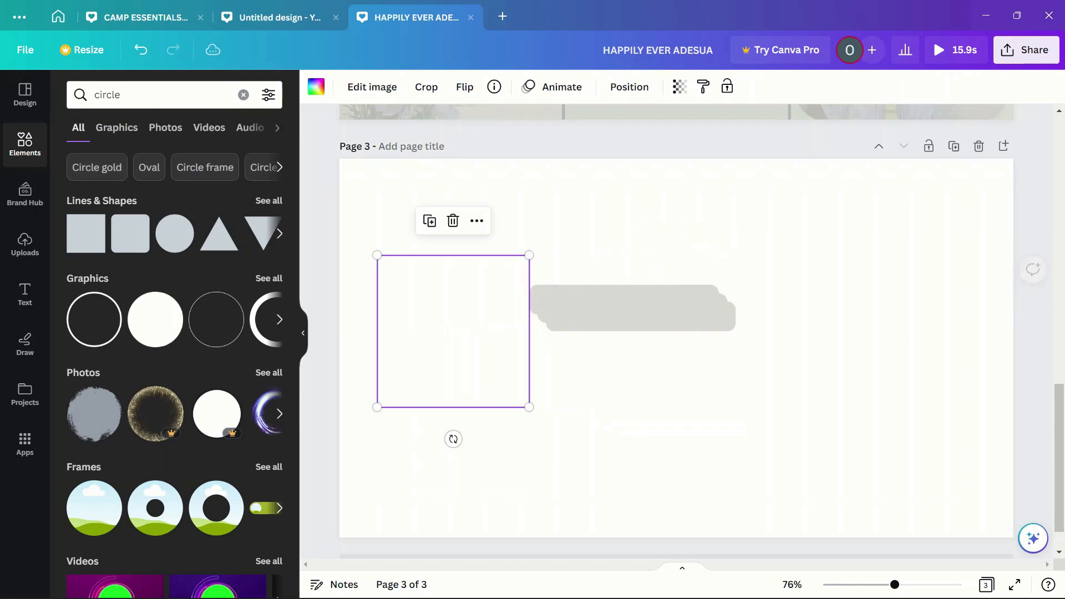
left_click_drag(377, 255, 504, 381)
- Recolor the small circle with the light brown document color after trying the pink, white and dark reddish-brown swatches
left_click(316, 86)
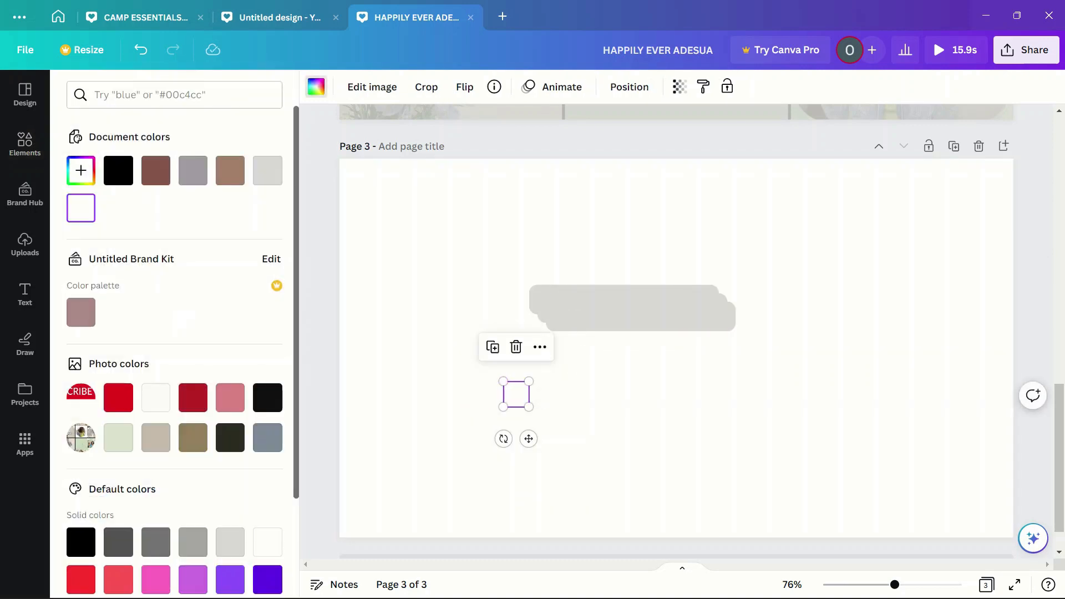
left_click(229, 397)
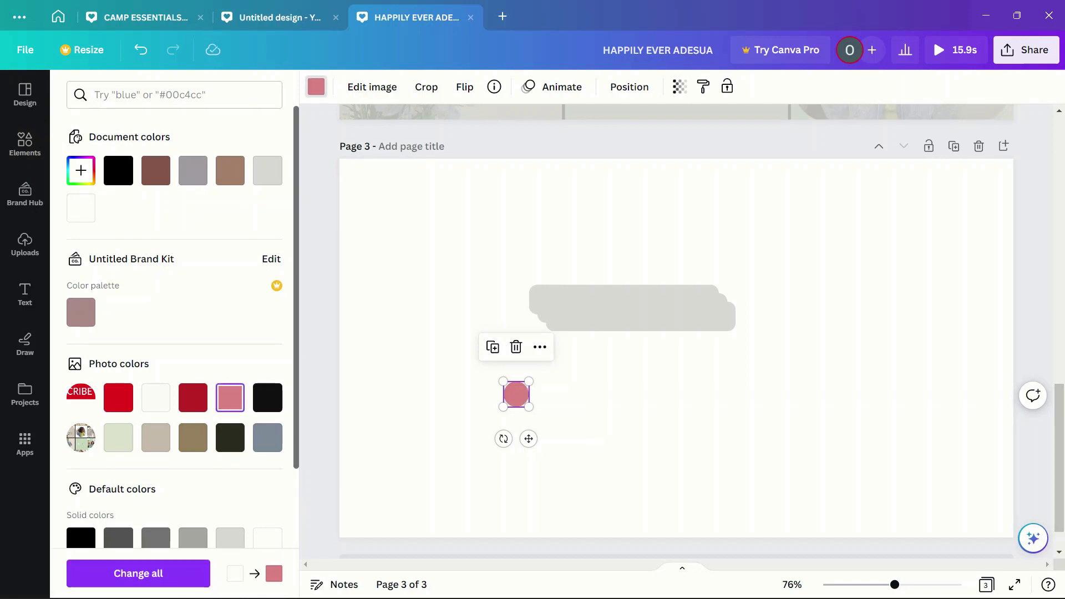
left_click(81, 208)
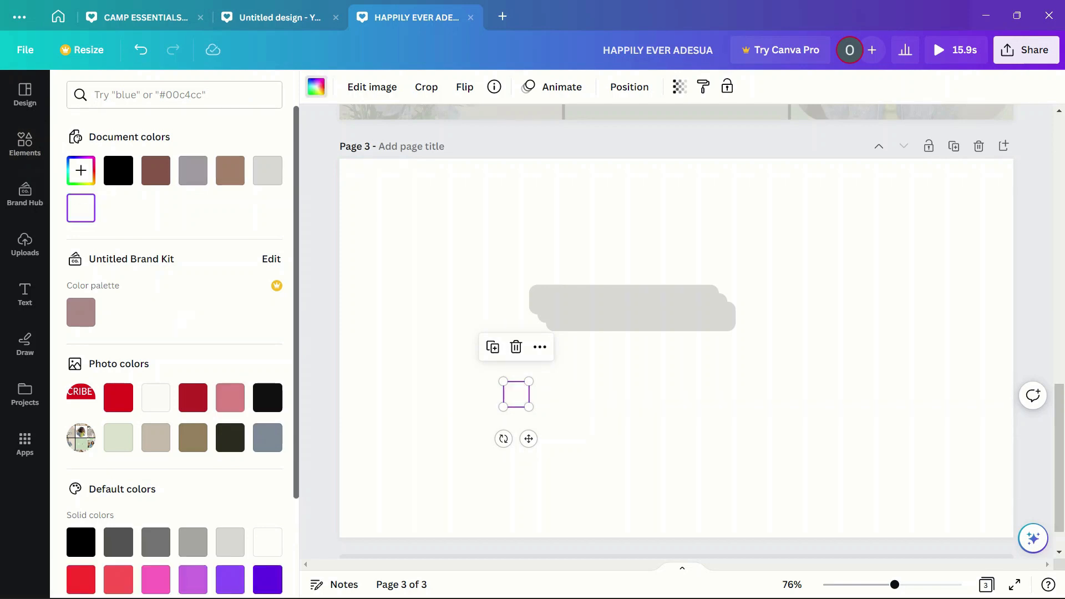
left_click(229, 398)
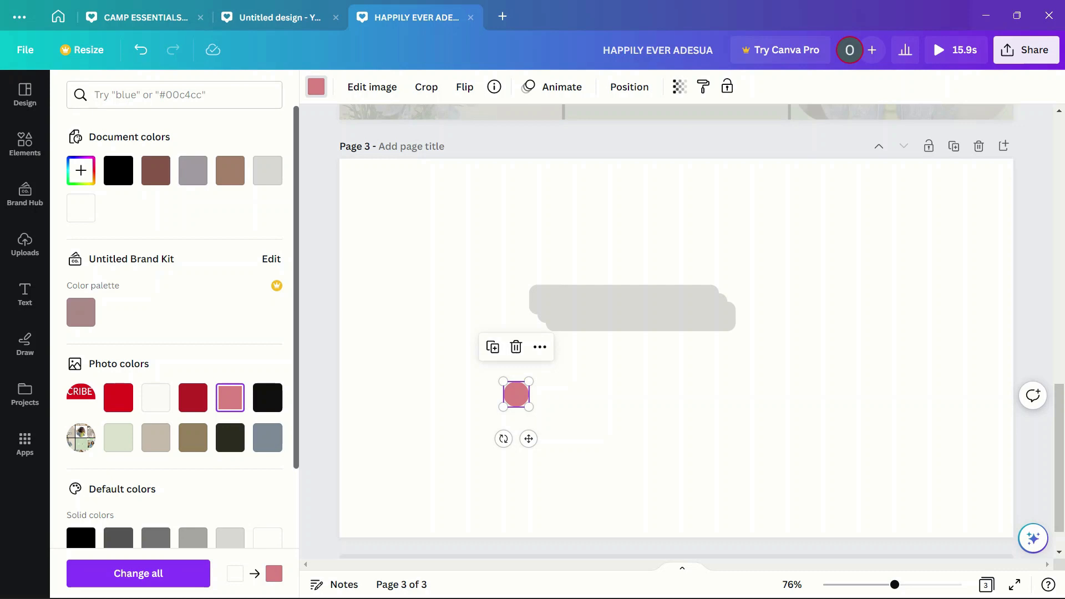
left_click(155, 170)
scroll(690, 331, "up", 4)
scroll(689, 331, "up", 3)
scroll(689, 331, "down", 4)
scroll(690, 331, "up", 2)
scroll(690, 331, "down", 3)
left_click(230, 171)
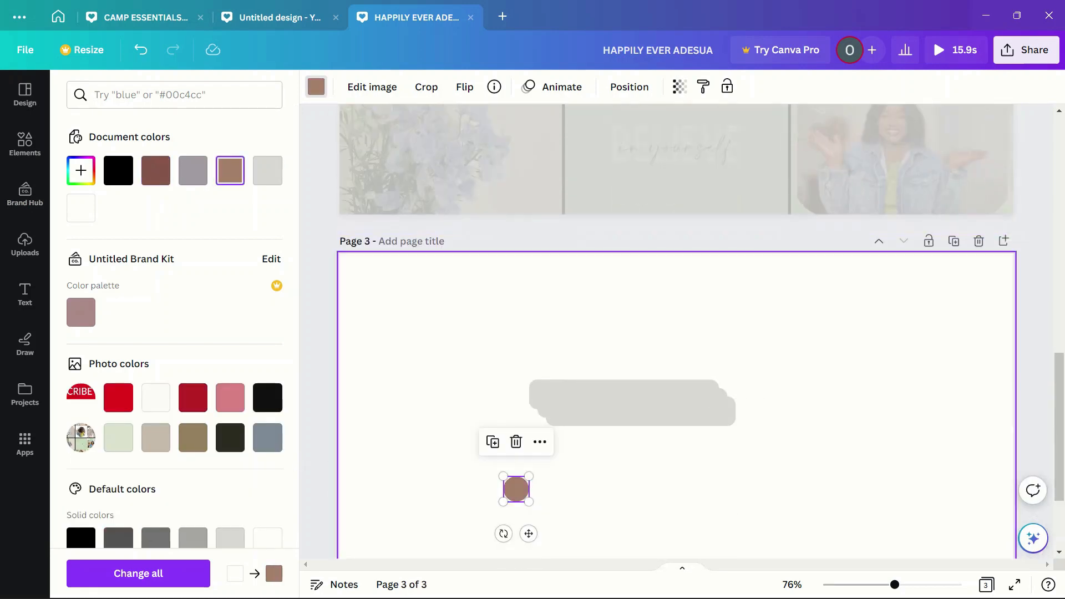
- Move one grey bar copy to the upper-left area of page 3 and place the brown circle over its left end
left_click(638, 411)
left_click_drag(638, 411, 515, 334)
left_click(516, 489)
left_click_drag(516, 489, 429, 333)
left_click(471, 294)
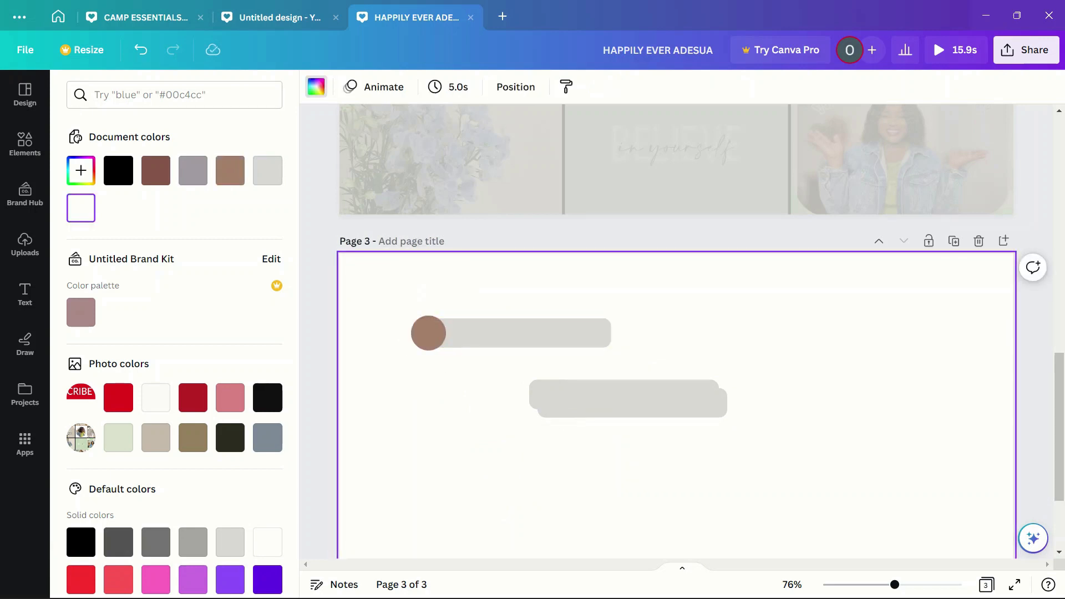
- Delete the two leftover grey bars in the middle of page 3
left_click_drag(633, 403, 633, 395)
left_click(631, 345)
left_click(624, 394)
left_click(624, 345)
left_click(555, 332)
left_click(429, 333)
left_click(451, 282)
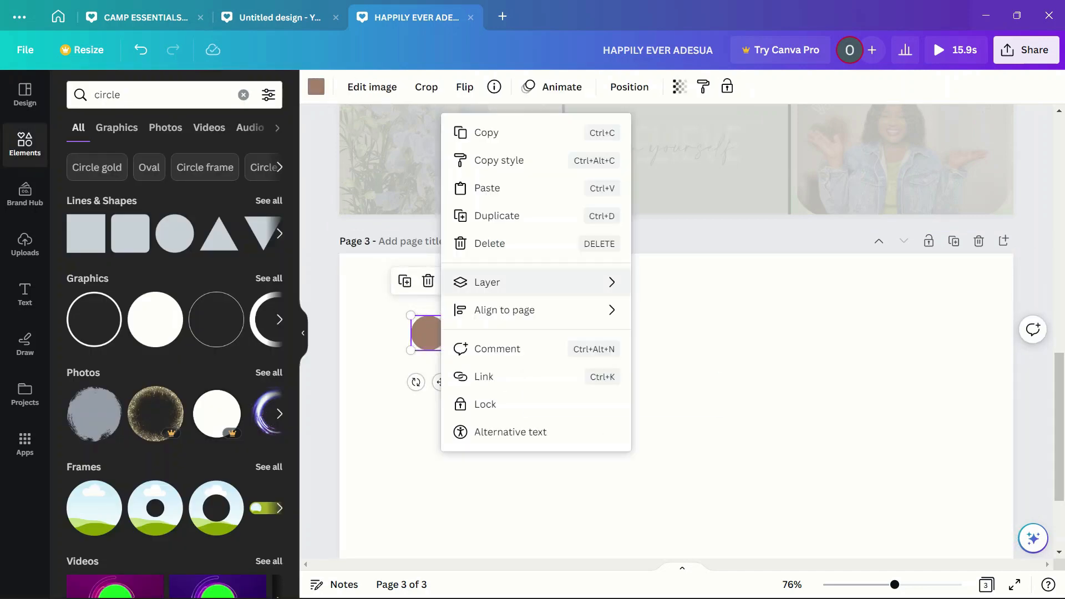
left_click(652, 391)
left_click(566, 333)
key("ctrl+d")
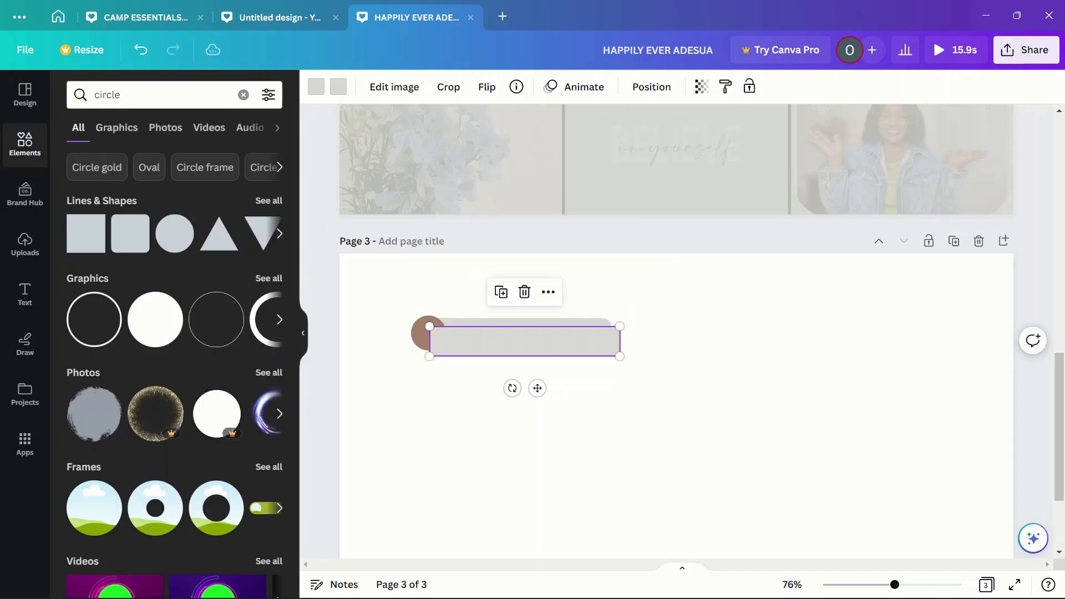
key("Delete")
left_click(428, 333)
left_click(532, 333)
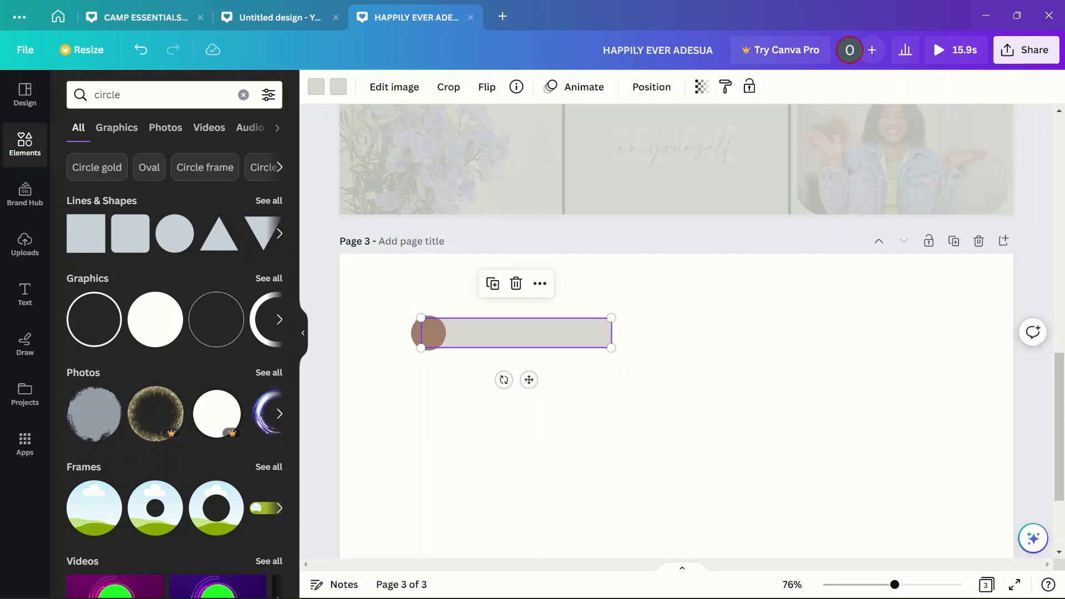
- Try locking the grey bar and the brown circle, and unlock both again
left_click(540, 284)
left_click(572, 405)
left_click(510, 331)
left_click(517, 281)
left_click(429, 333)
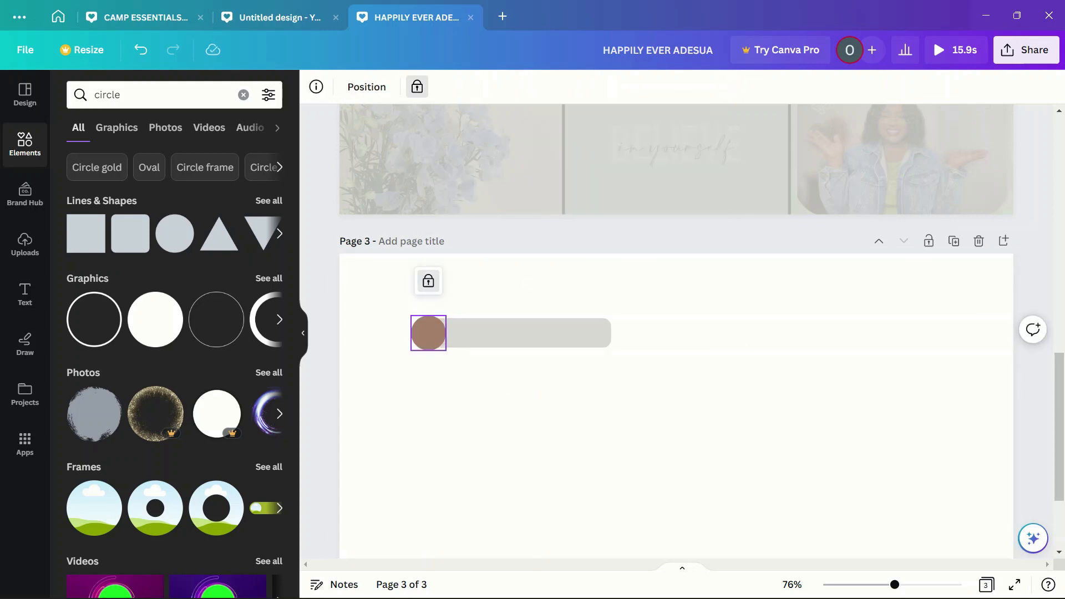
left_click(430, 281)
left_click(452, 281)
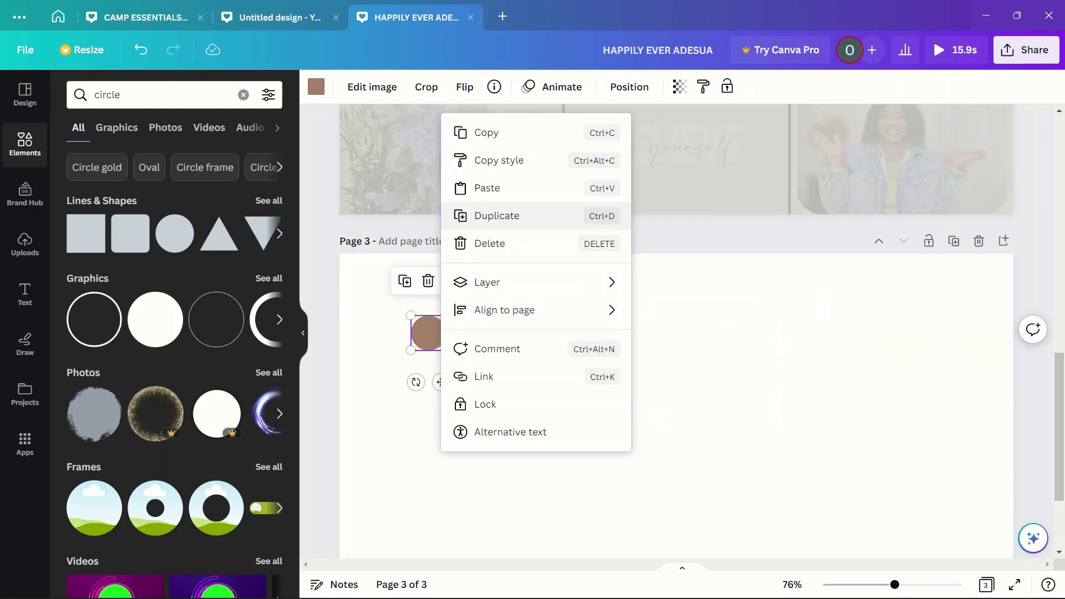
left_click(510, 377)
left_click(716, 377)
left_click(533, 332)
left_click(540, 284)
- Group the brown circle with its grey bar and duplicate the group twice, stacking the copies below the original
left_click_drag(399, 312, 617, 356)
left_click(475, 281)
left_click(565, 281)
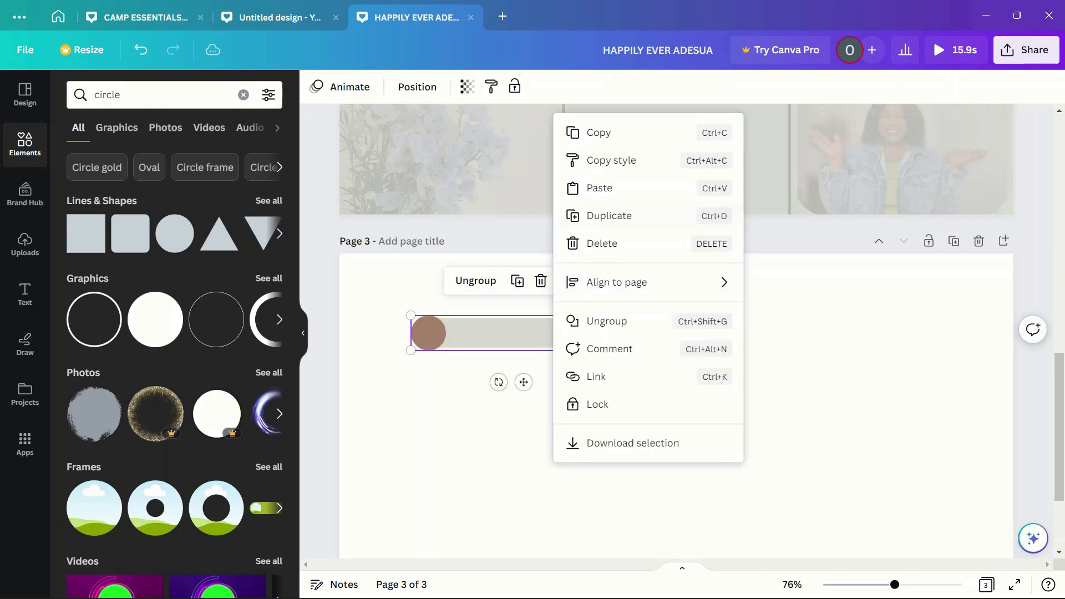
left_click(518, 282)
left_click(517, 281)
left_click(518, 281)
left_click_drag(533, 352, 507, 384)
left_click(716, 383)
- Search the elements for "instagram" and add the black outlined Instagram icon to page 3
left_click(244, 95)
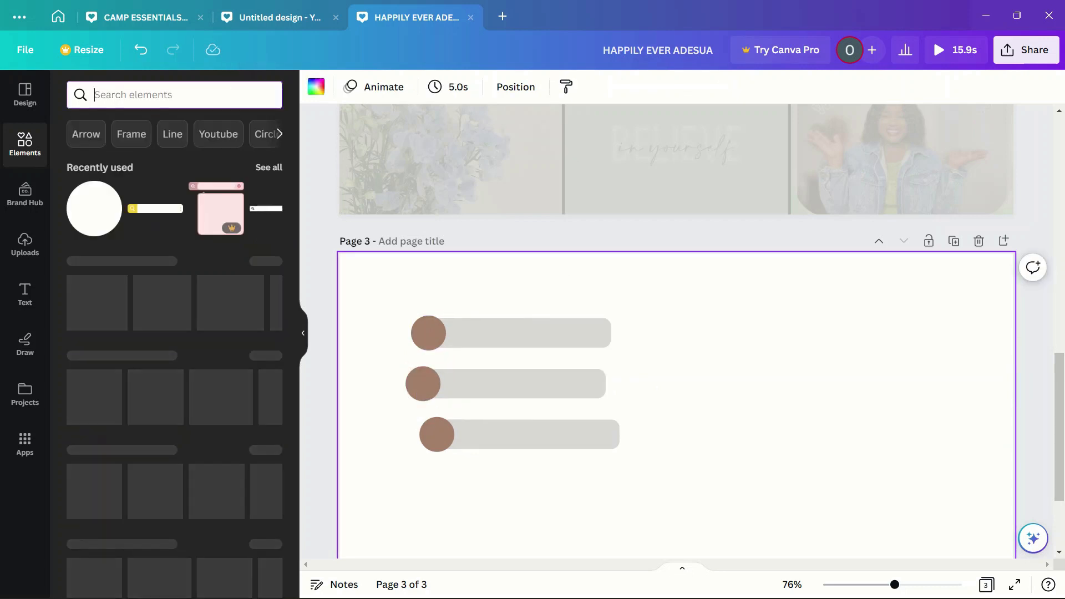
type("insra")
key("BackSpace")
key("BackSpace")
type("ta")
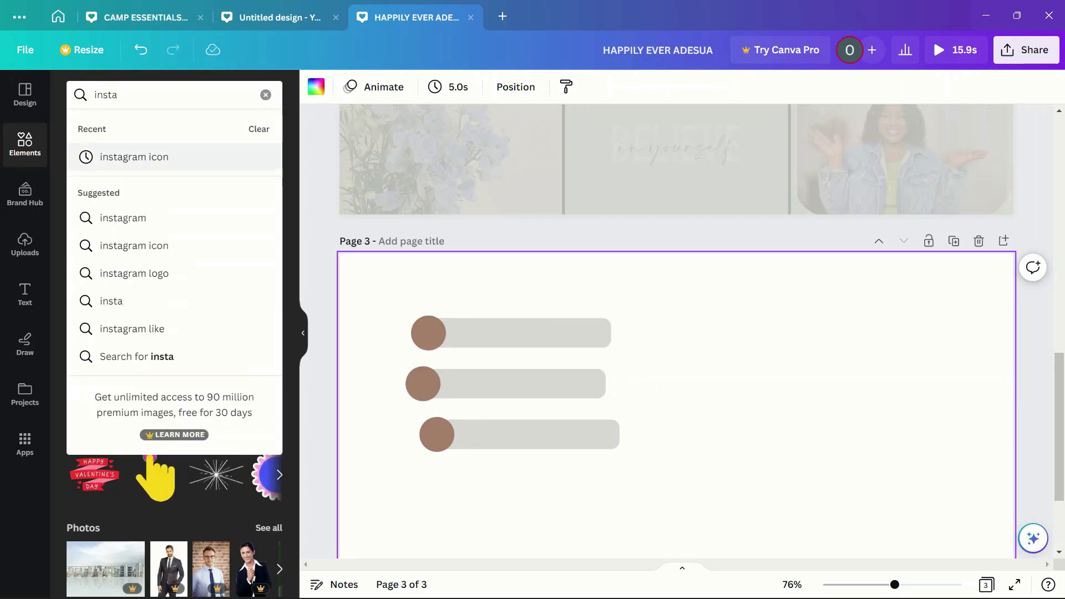
left_click(110, 223)
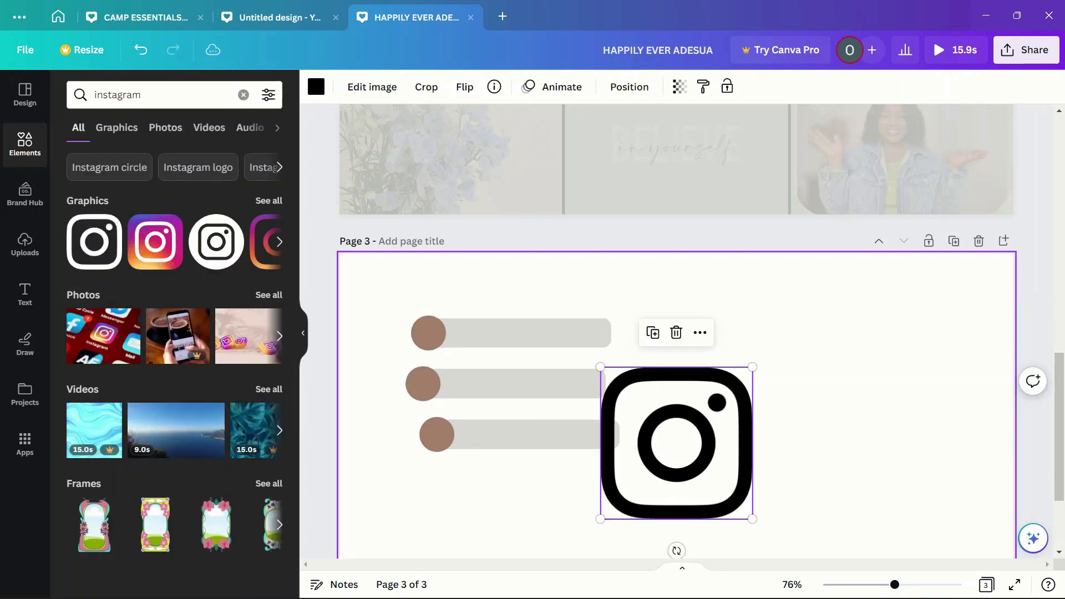
- Shrink the Instagram icon, recolor it white, and center it on the first brown circle
left_click_drag(600, 366, 718, 485)
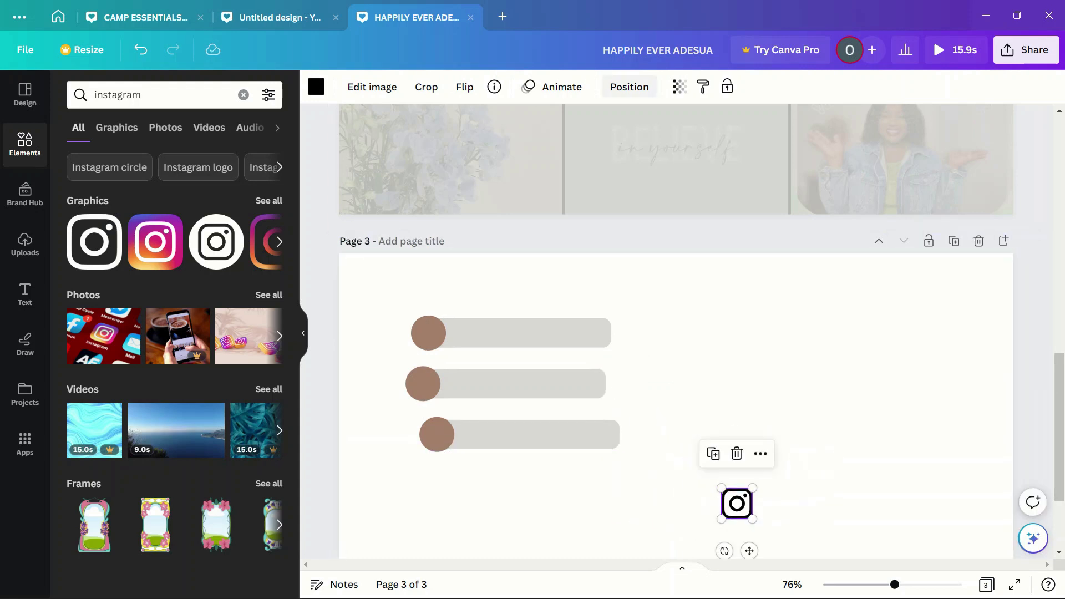
left_click(316, 87)
left_click(118, 208)
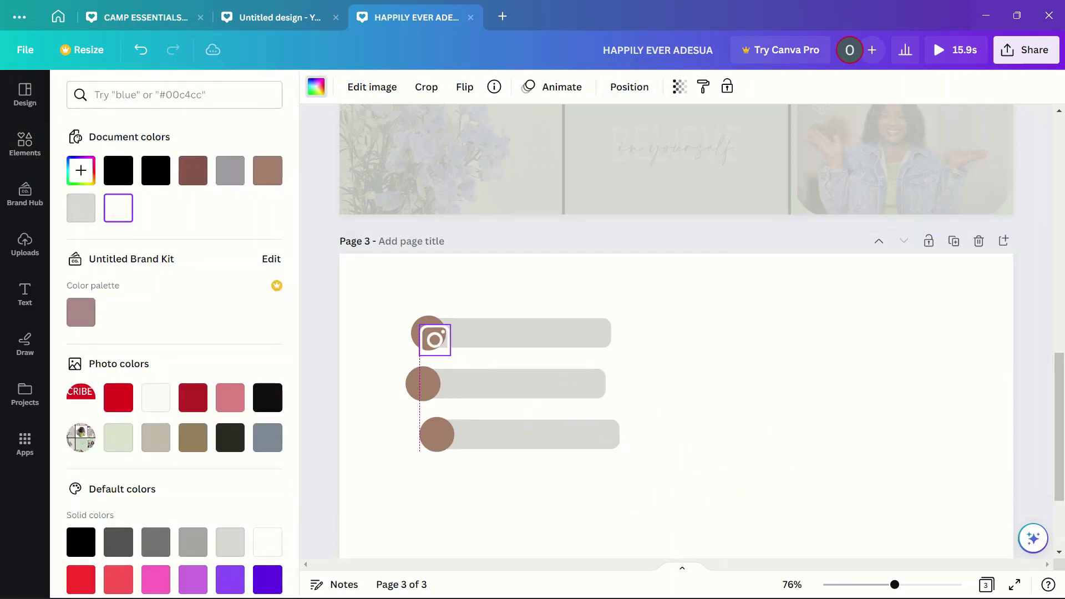
left_click_drag(419, 319, 426, 326)
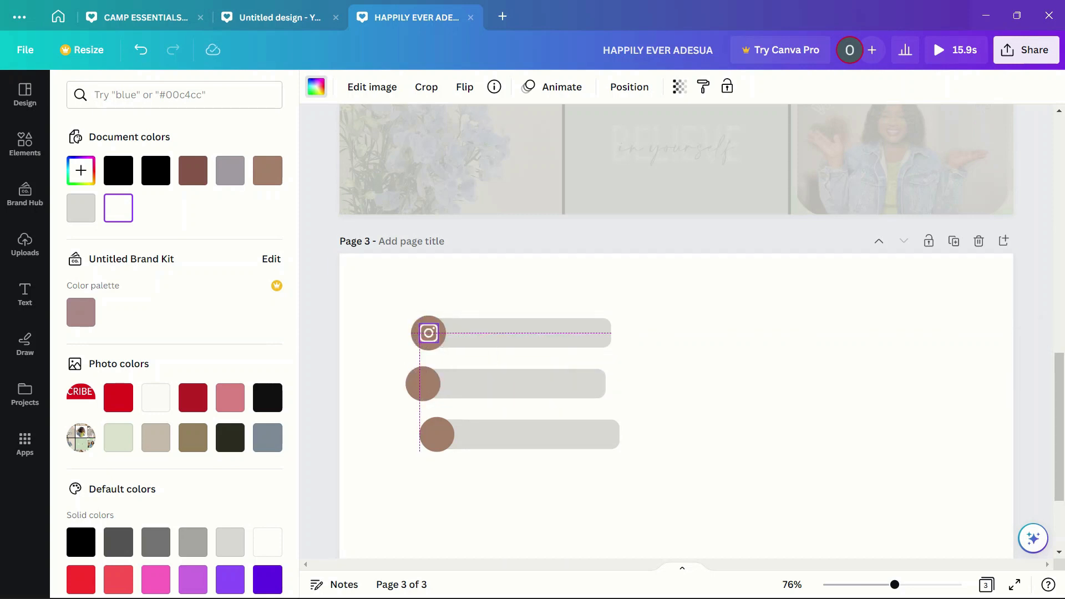
left_click(379, 316)
- Search the elements for "twitter", add the white round bird icon, and fit it inside the second brown circle
left_click(25, 144)
type("twitter")
key("Return")
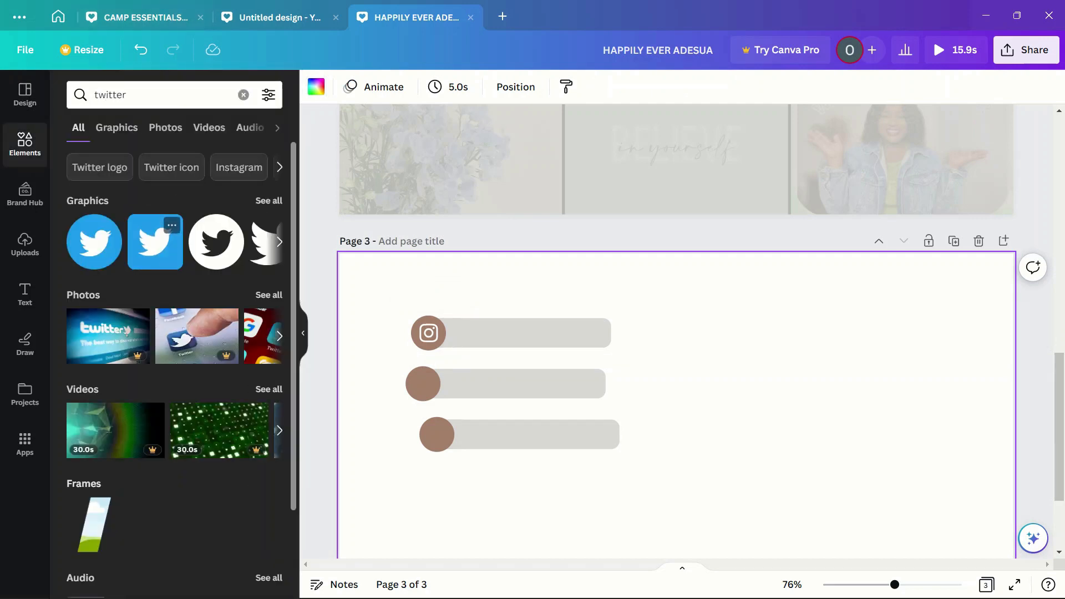
left_click(216, 242)
left_click_drag(601, 367, 411, 376)
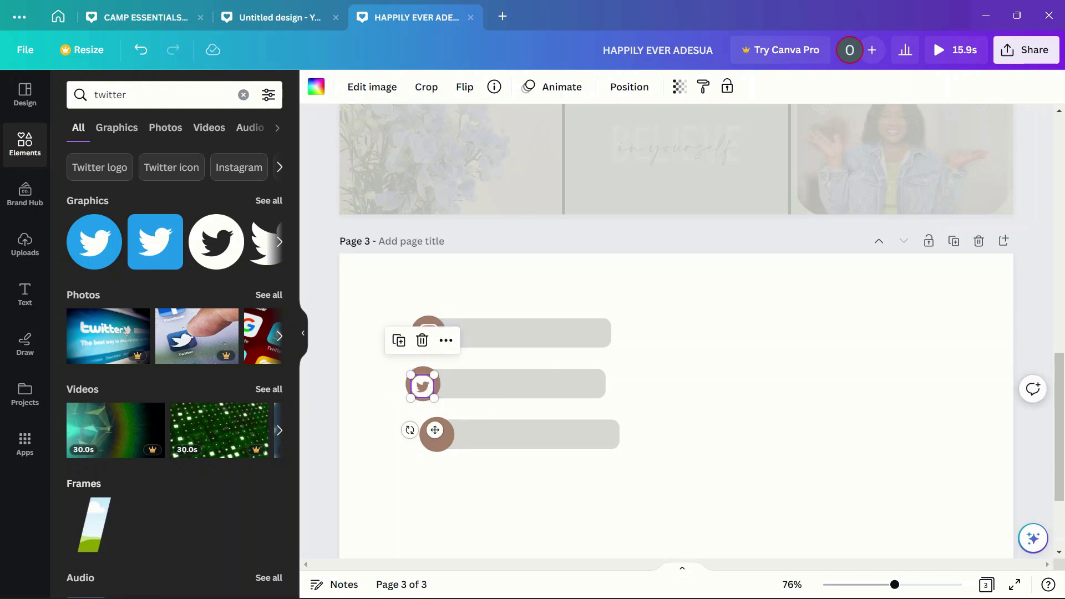
left_click(502, 385)
left_click(516, 491)
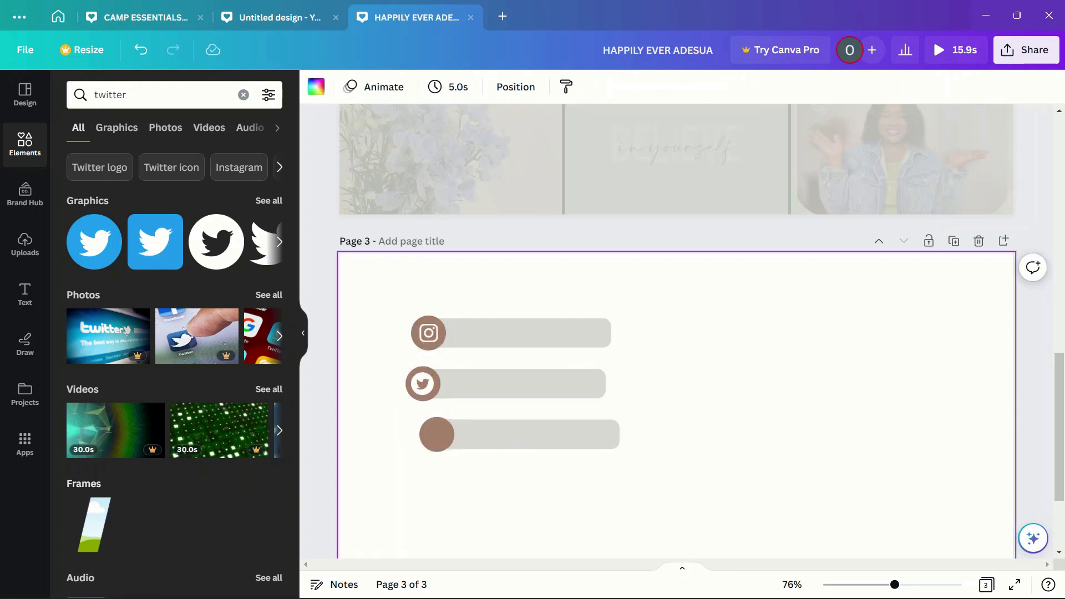
- Search the elements for "snapchat", add the white ghost icon, and fit it inside the third brown circle
left_click(243, 95)
type("sna")
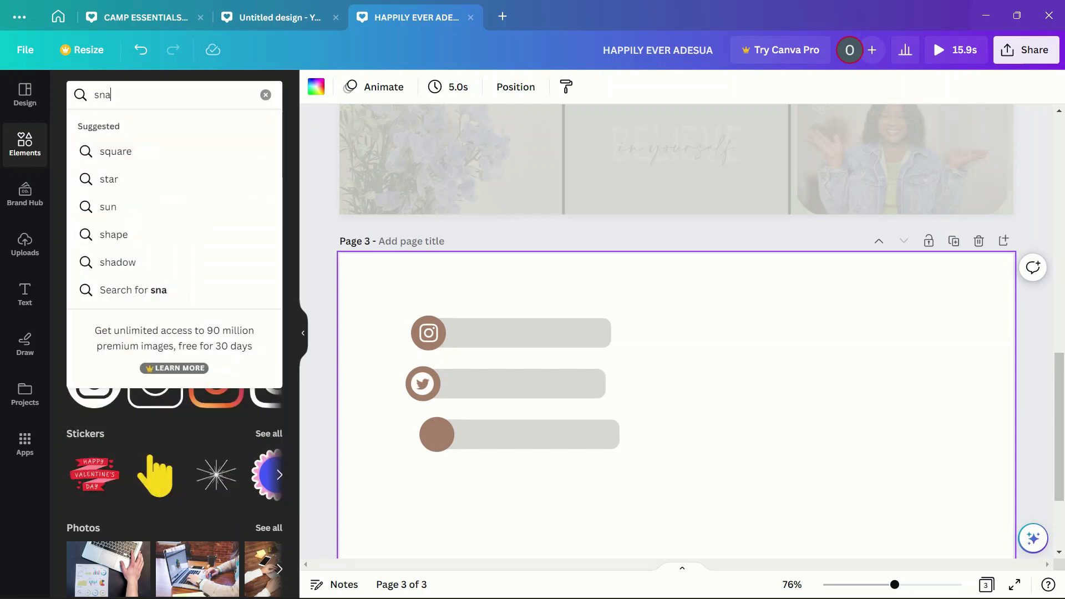
type("pc")
left_click(120, 151)
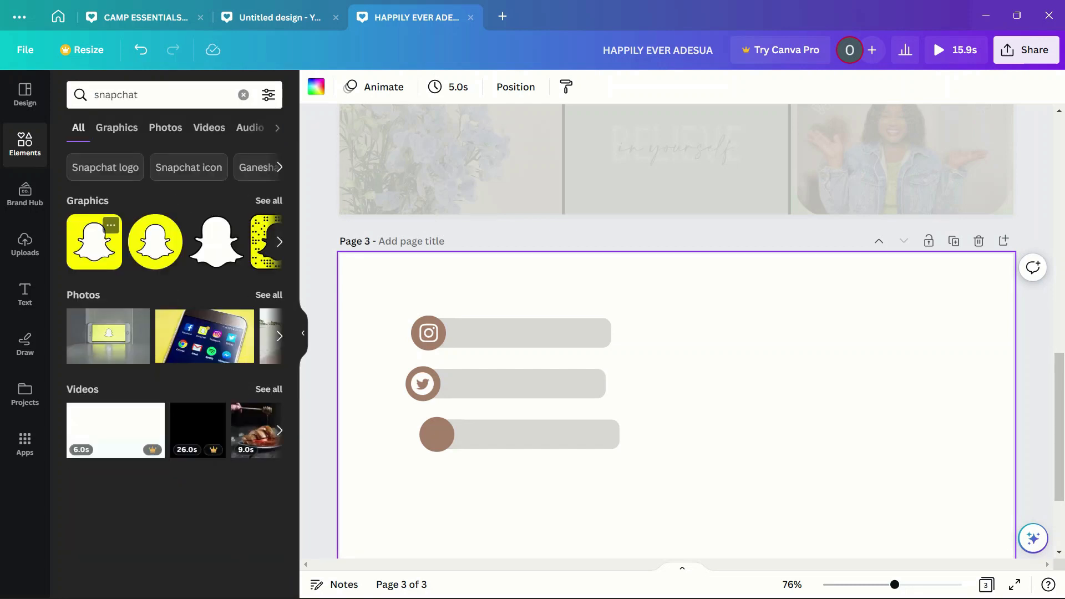
left_click(217, 242)
left_click_drag(596, 366, 611, 464)
mouse_move(441, 434)
left_mouse_down()
mouse_move(428, 425)
mouse_move(438, 434)
left_mouse_up()
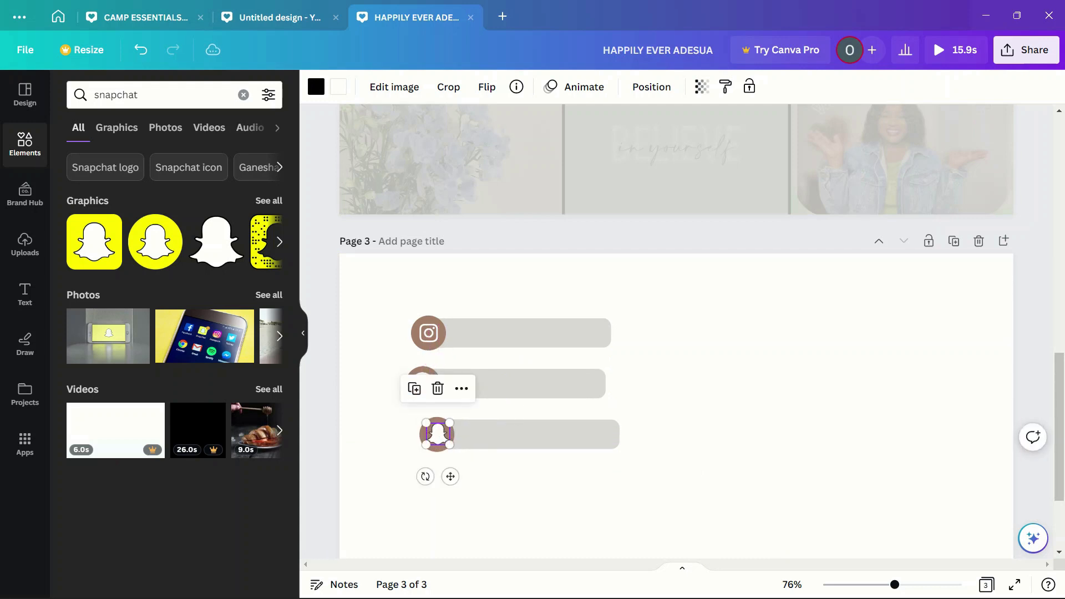
left_click(527, 488)
- Add a subheading text box to page 3 and replace its text with the Instagram handle
scroll(638, 444, "up", 2)
left_click(25, 294)
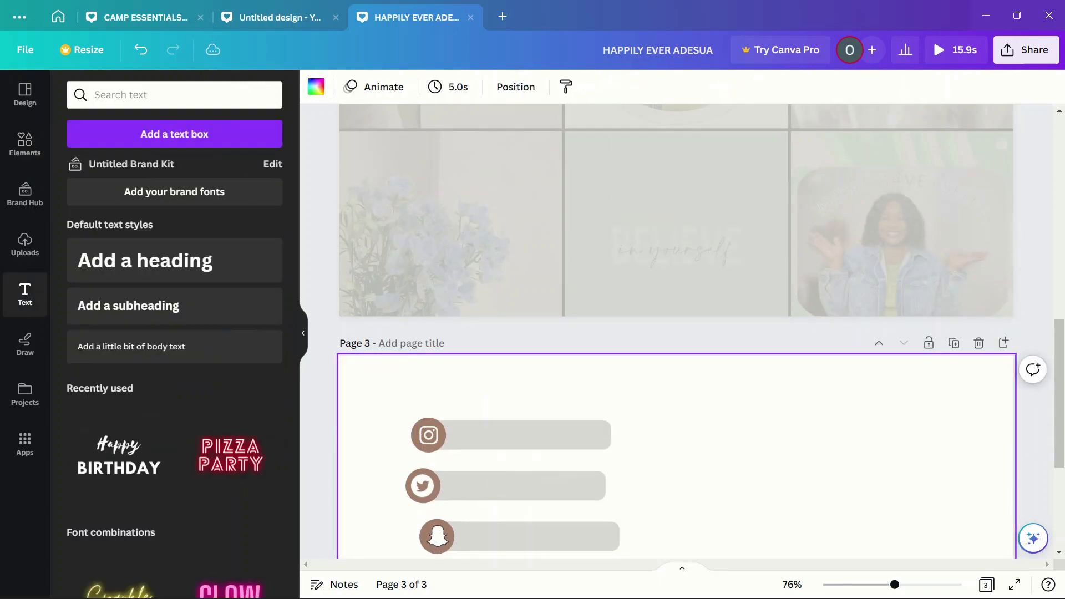
left_click(129, 306)
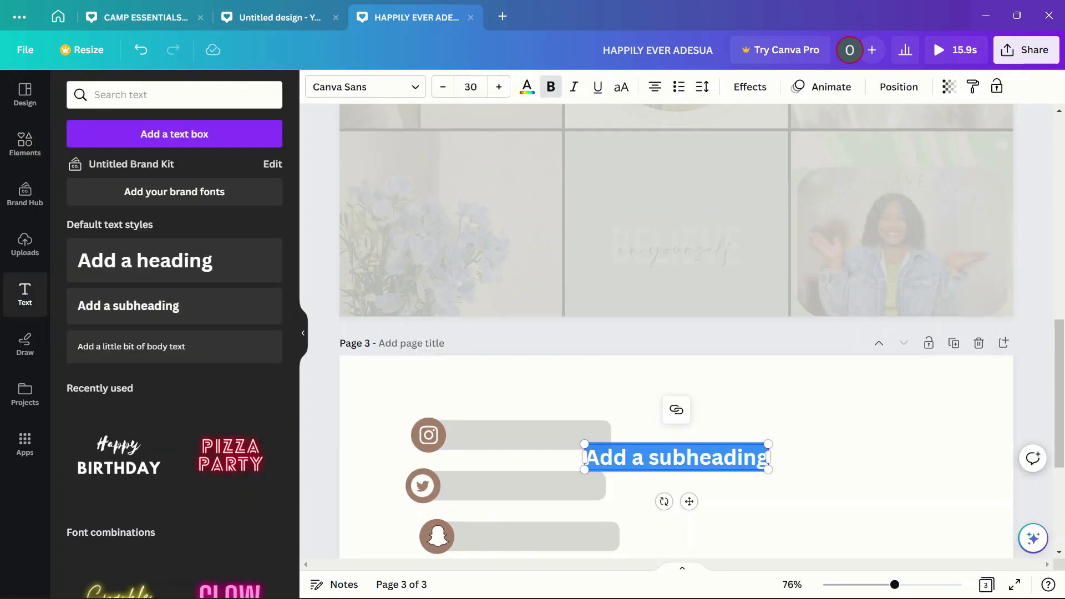
key("BackSpace")
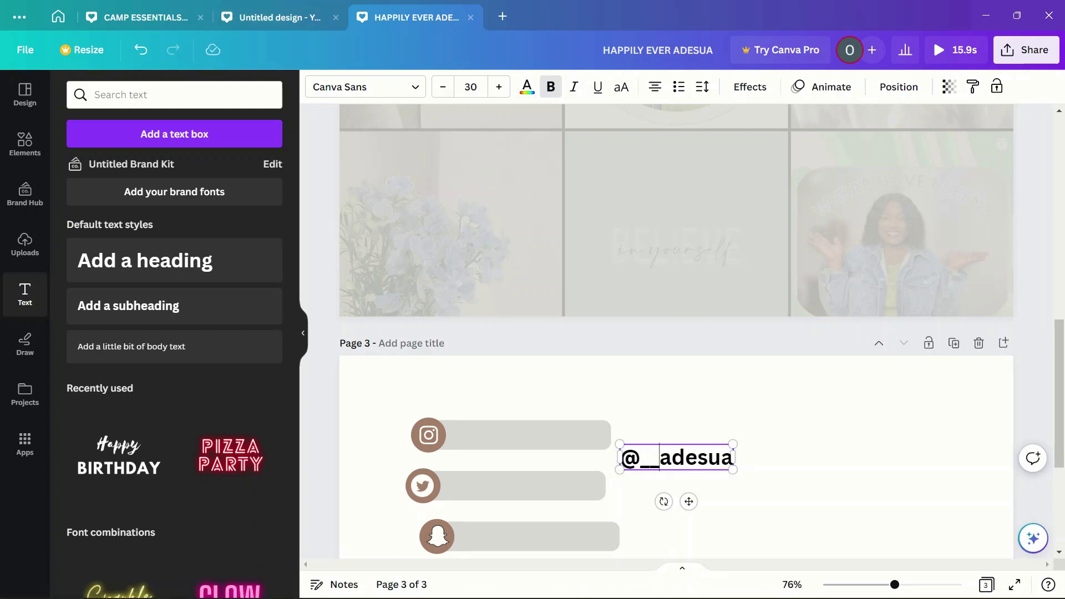
- Recolor the handle text white, shrink it to about size 24, and place it on the first grey bar beside the Instagram icon
left_click(527, 86)
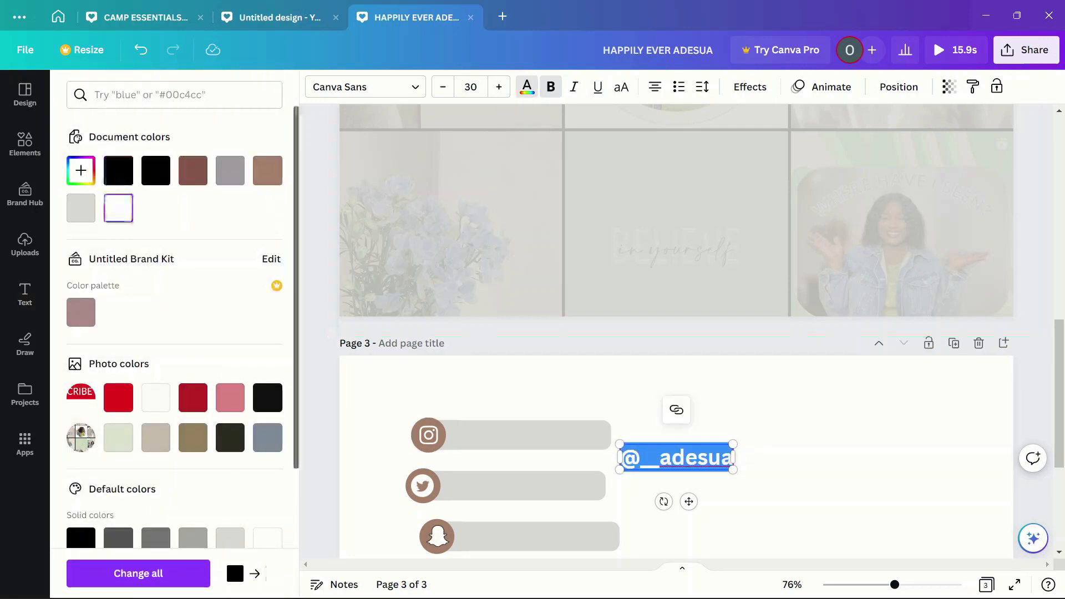
left_click(776, 499)
left_click_drag(676, 457, 520, 434)
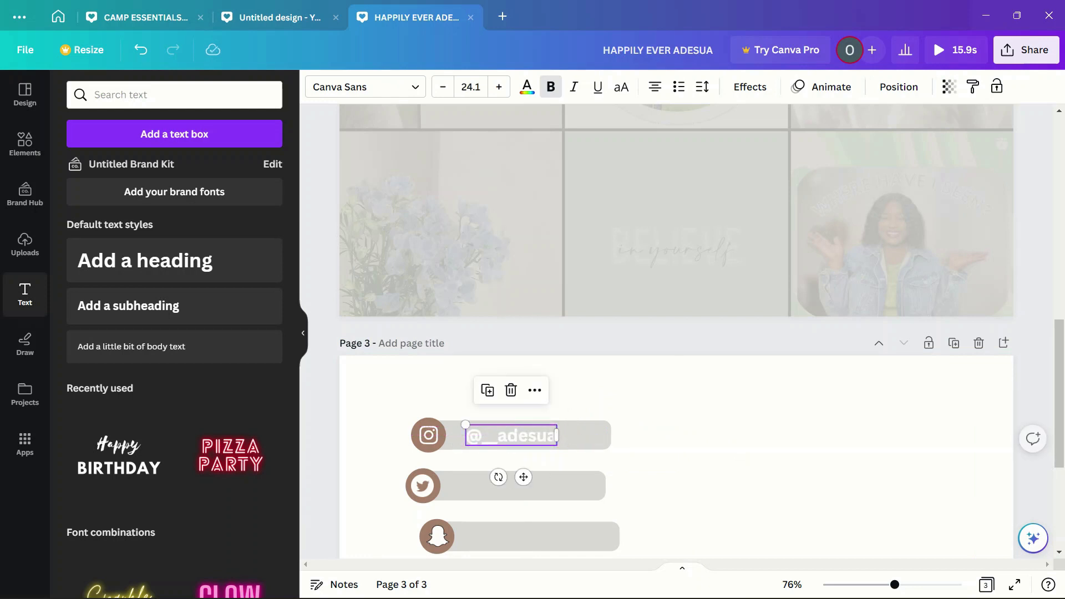
- Duplicate the Instagram handle text onto the second and third bars, and edit the second copy to the Twitter handle
left_click(492, 394)
left_click(493, 395)
left_click_drag(524, 452, 515, 482)
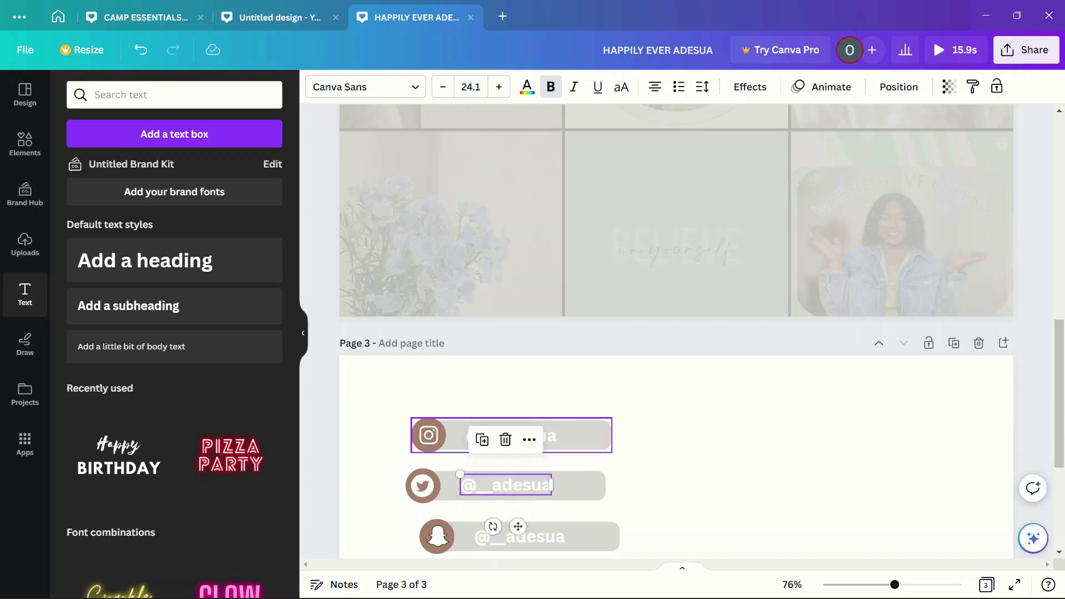
left_click(655, 484)
left_click(516, 485)
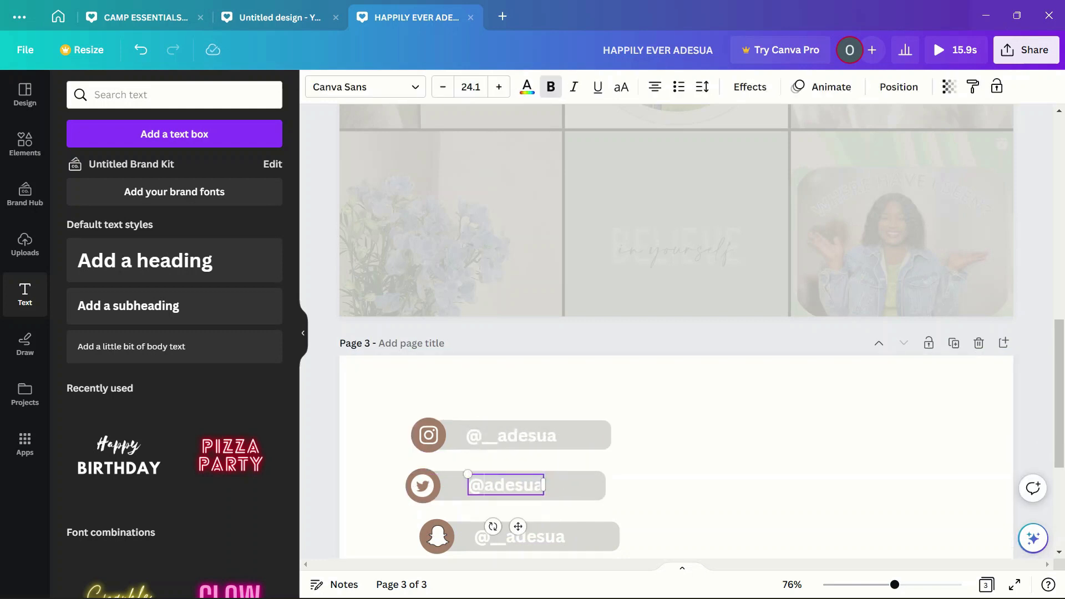
- Group each social media bar with its icon and handle, and move the bars from page 3 to page 2
left_click(646, 443)
left_click_drag(646, 440, 525, 423)
left_click(660, 466)
scroll(660, 466, "down", 1)
left_click_drag(652, 531, 480, 142)
scroll(480, 142, "up", 2)
- Stack the Instagram, Twitter and Snapchat bars under "CONNECT WITH ME", aligned with the title's left edge
left_click(685, 289)
left_click_drag(502, 254, 477, 223)
double_click(496, 304)
left_click_drag(497, 304, 477, 269)
left_click_drag(511, 355, 478, 319)
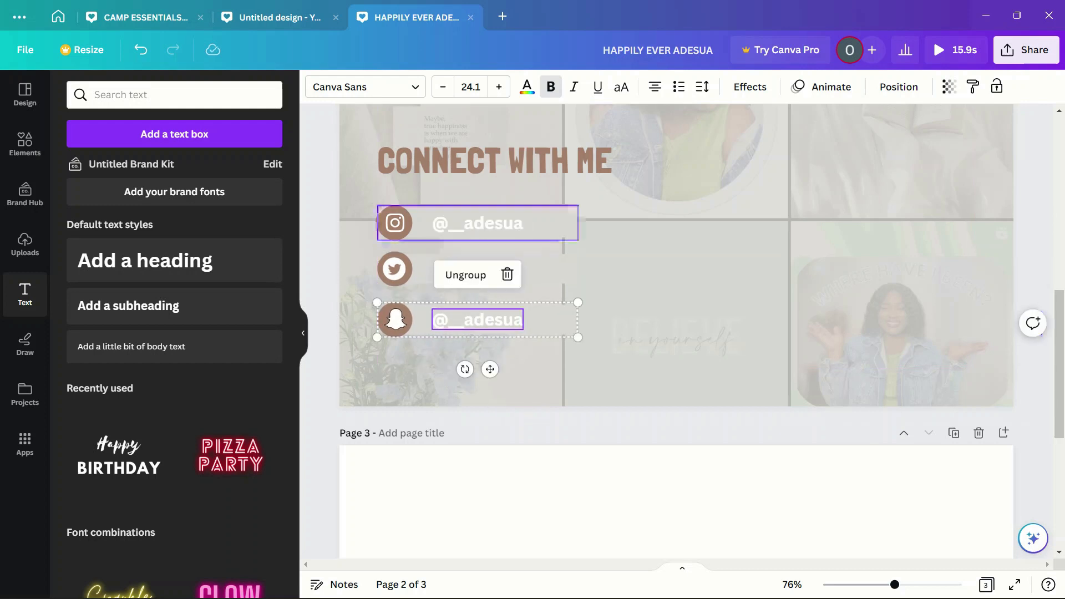
- Recolor the Instagram bar from light grey to the mauve-grey document color
left_click(476, 223)
left_click(462, 171)
left_click(527, 88)
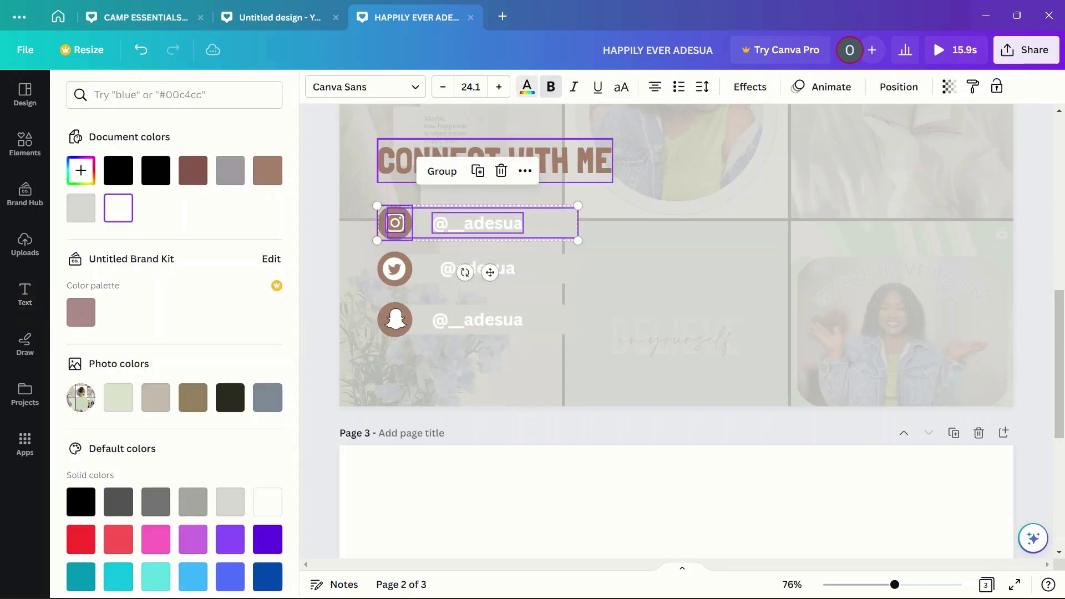
left_click(649, 250)
left_click(552, 223)
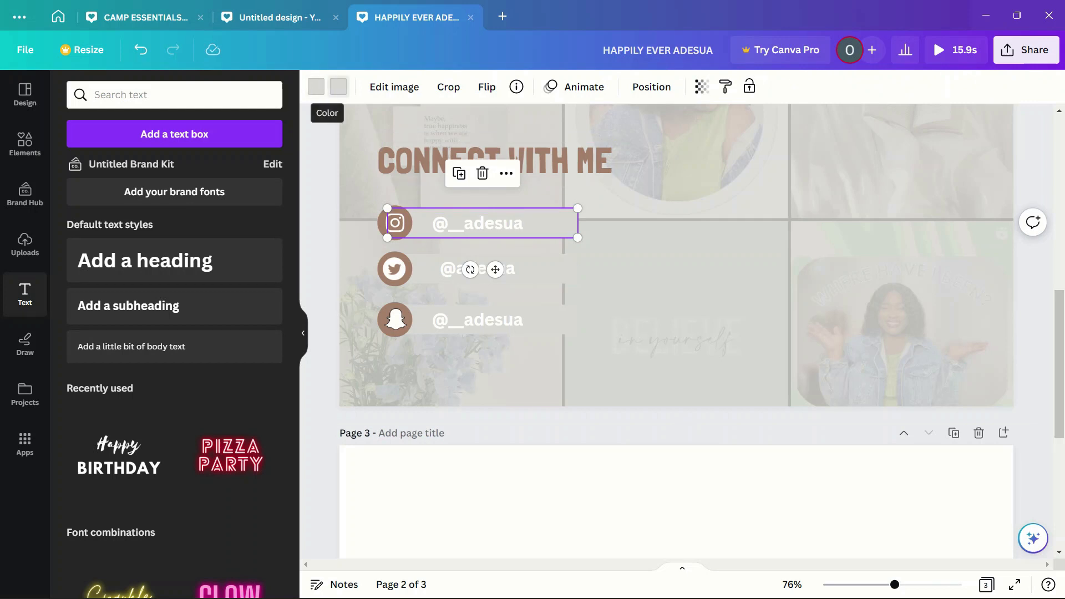
left_click(338, 86)
left_click(229, 170)
left_click(316, 86)
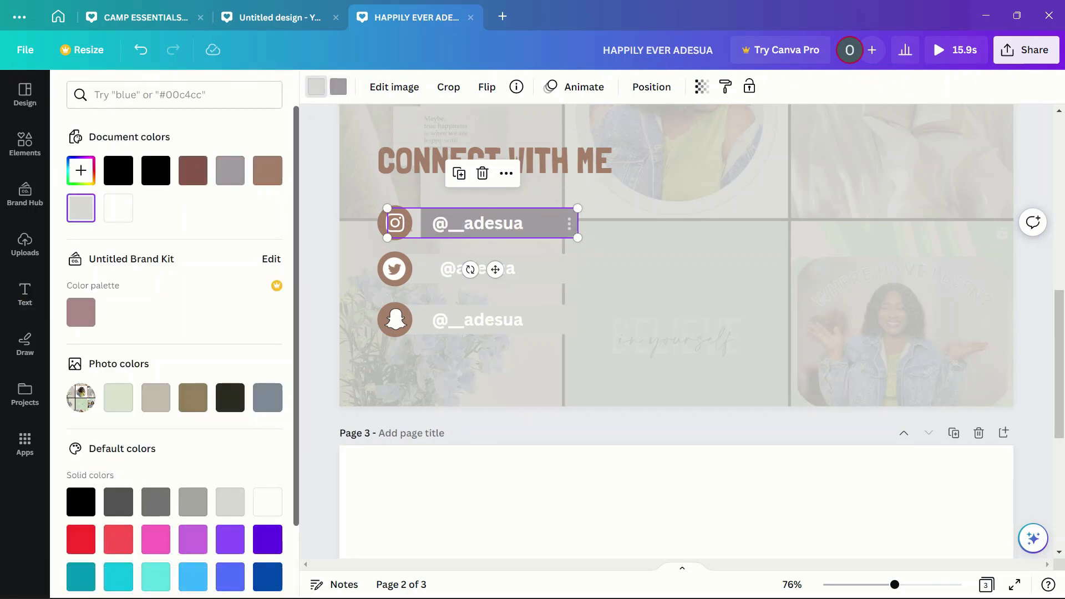
- Recolor the Twitter and Snapchat bars with the same mauve-grey document color
left_click(477, 269)
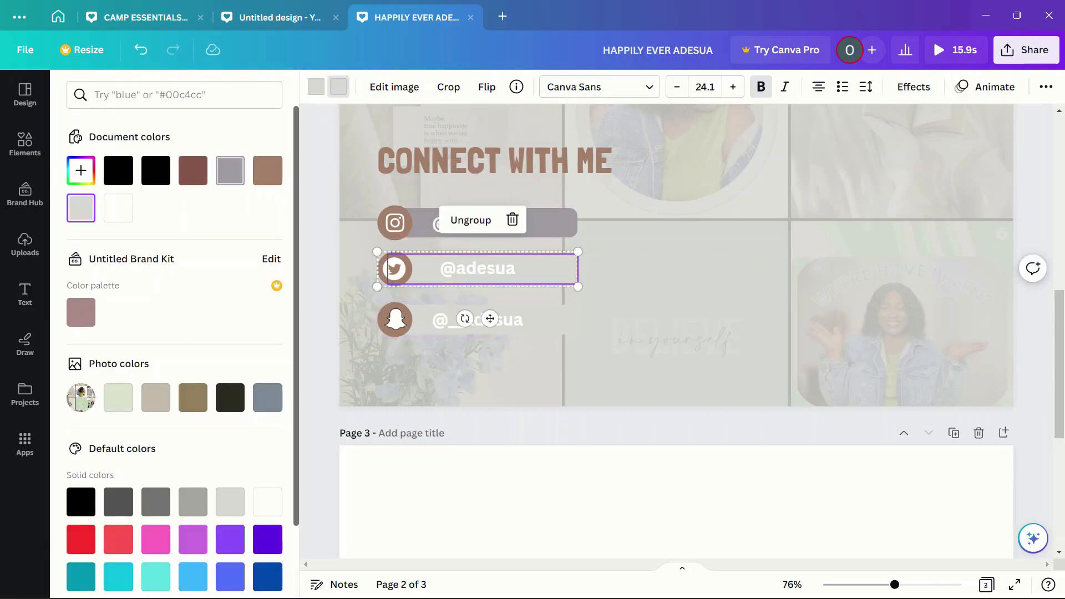
left_click(230, 170)
left_click(389, 320)
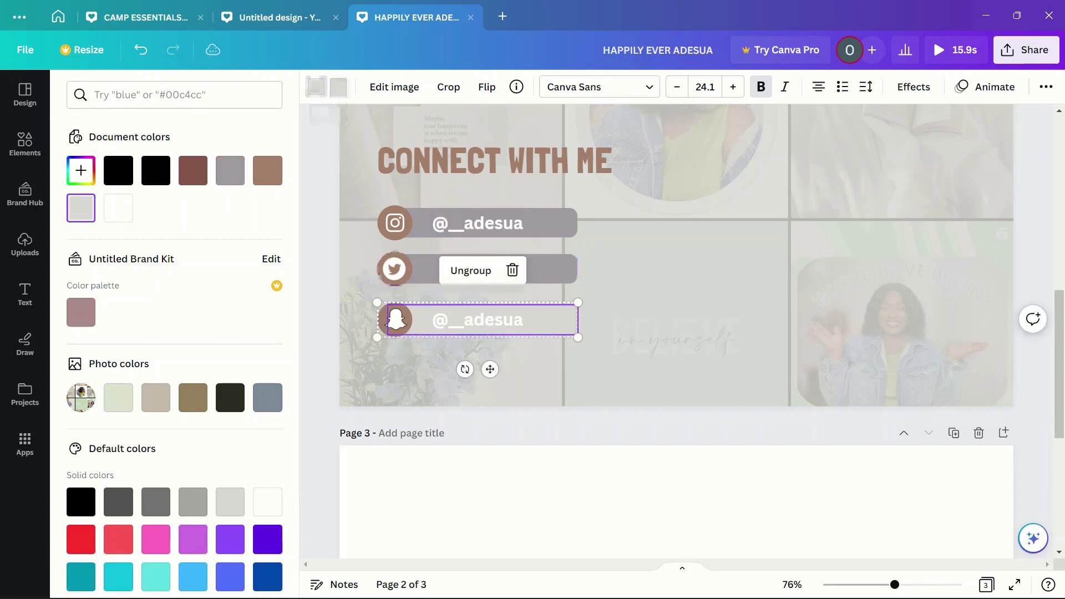
left_click(230, 170)
left_click(660, 311)
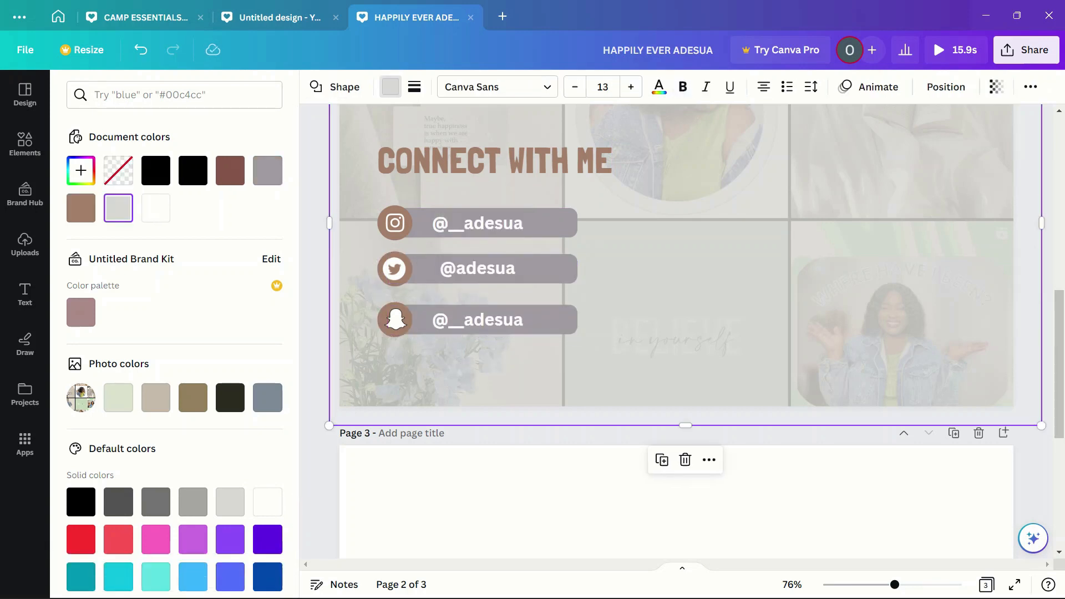
- Apply the Pan animation to the Instagram, Twitter and Snapchat bars, and put the translucent overlay back over the photo grid
mouse_move(660, 311)
left_mouse_down()
mouse_move(641, 317)
mouse_move(651, 318)
left_mouse_up()
left_click(550, 224)
left_click(661, 310)
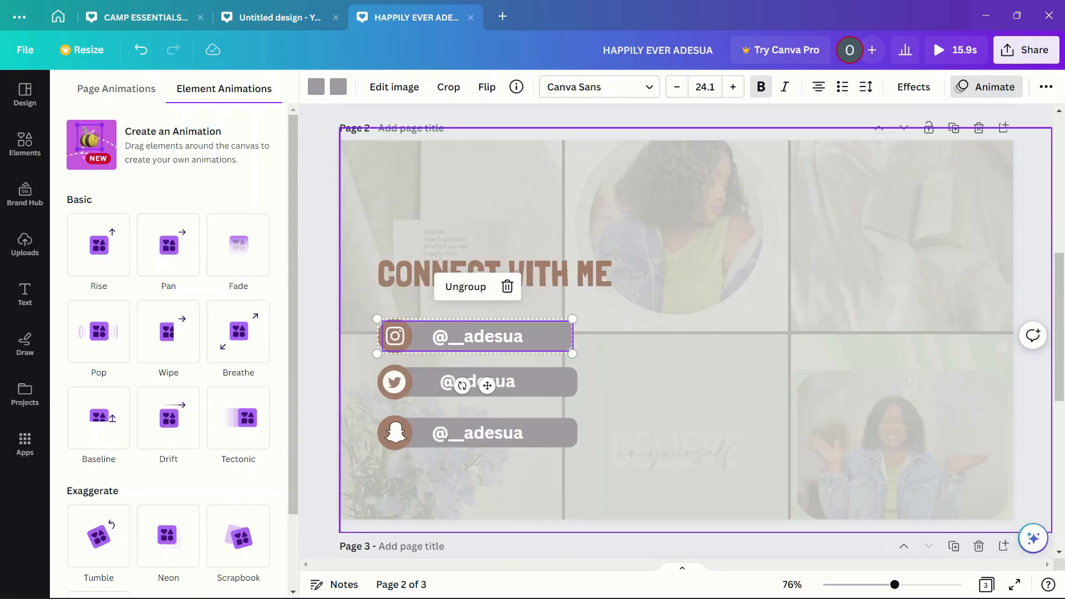
left_click(660, 311)
left_click_drag(660, 311, 825, 333)
left_click(476, 336)
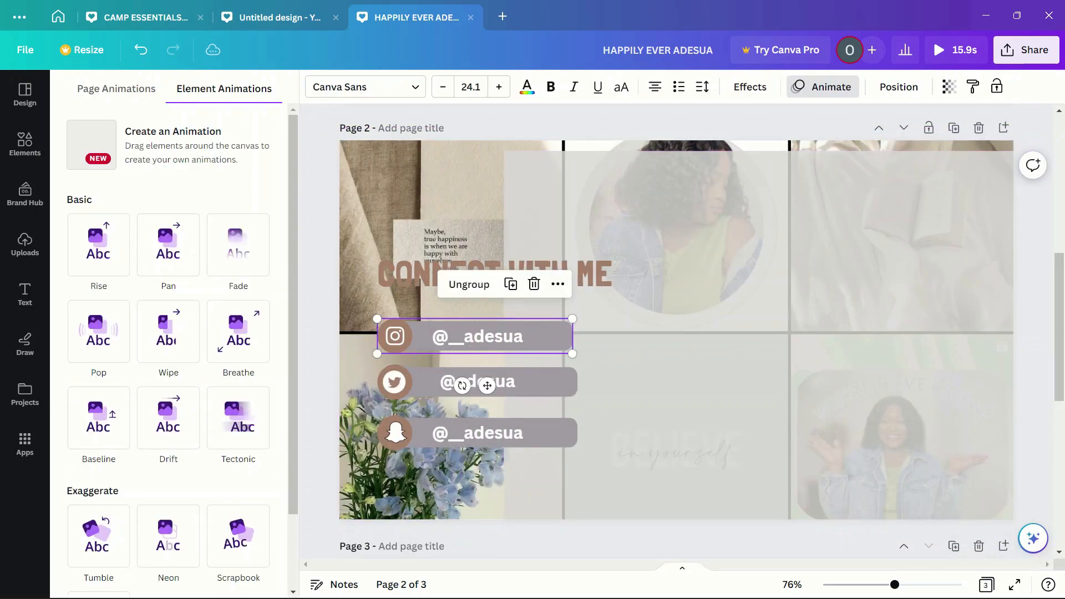
left_click(168, 245)
left_click(488, 385)
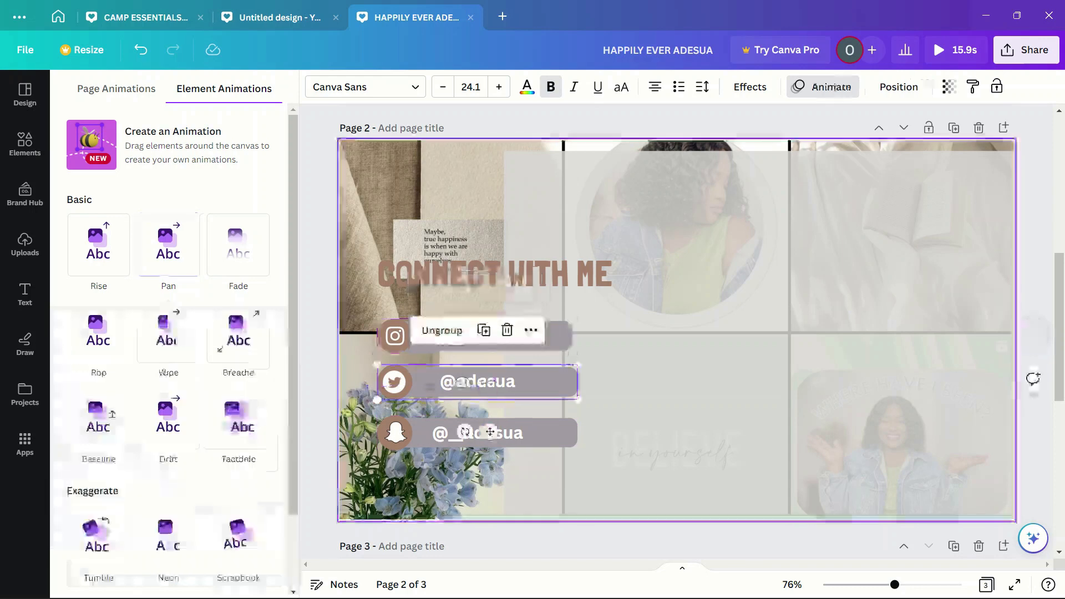
left_click(449, 436)
left_click(168, 245)
left_click(666, 333)
left_click_drag(666, 333, 482, 315)
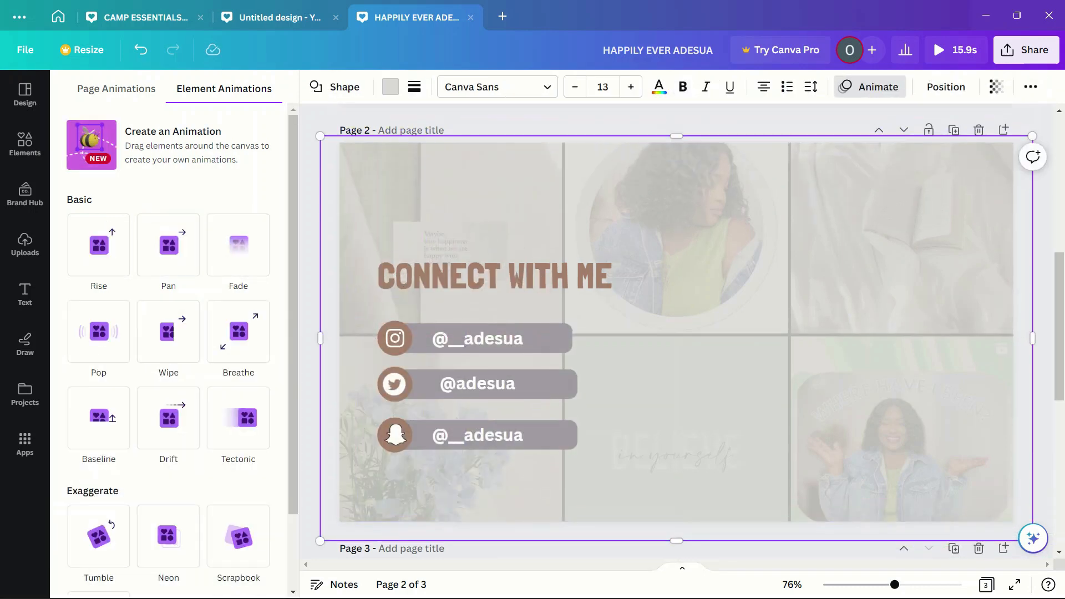
scroll(599, 355, "up", 8)
left_click(599, 360)
left_click(25, 294)
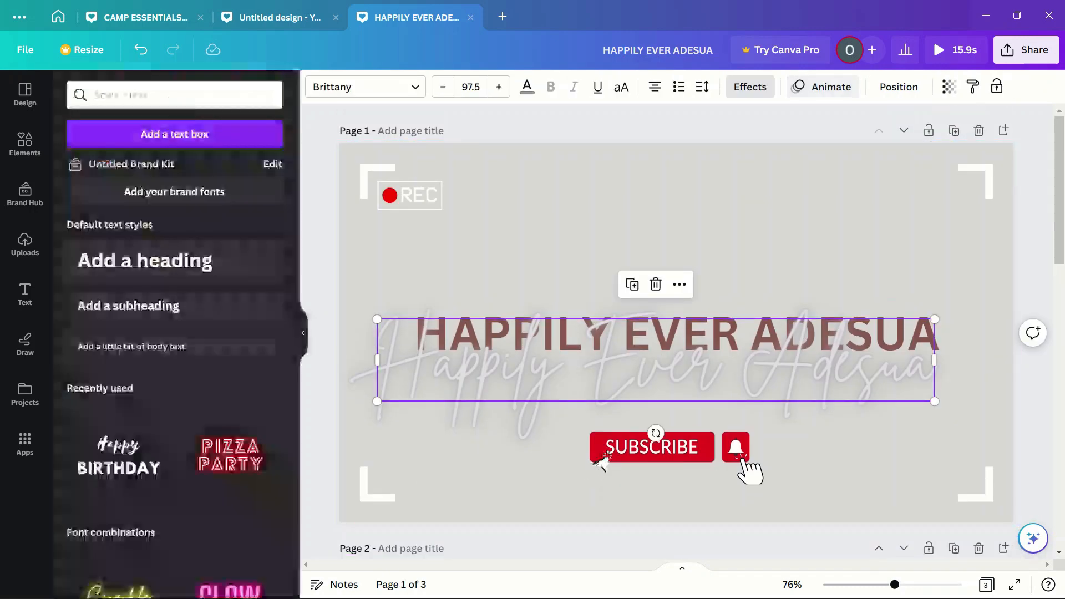
left_click(822, 87)
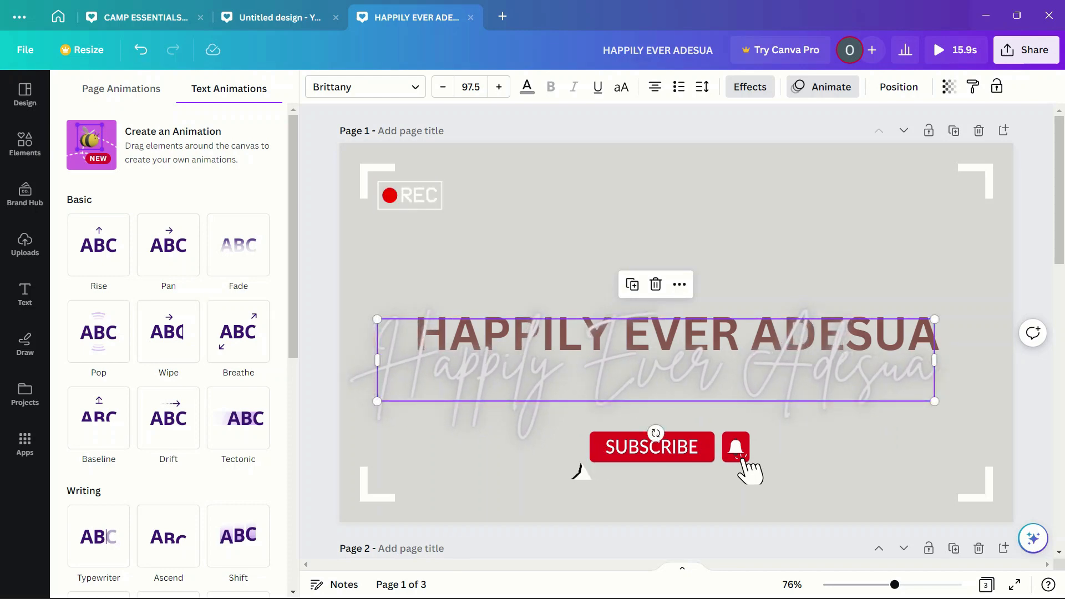
- Apply the Block writing animation to the "CONNECT WITH ME" title on page 2
scroll(413, 200, "down", 7)
left_click(494, 327)
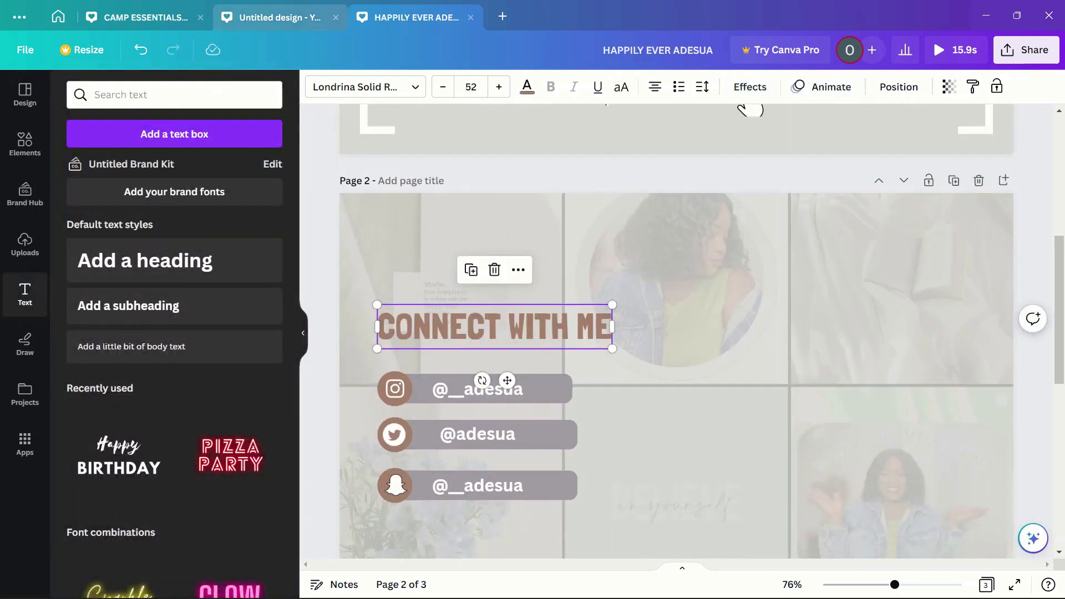
left_click(822, 87)
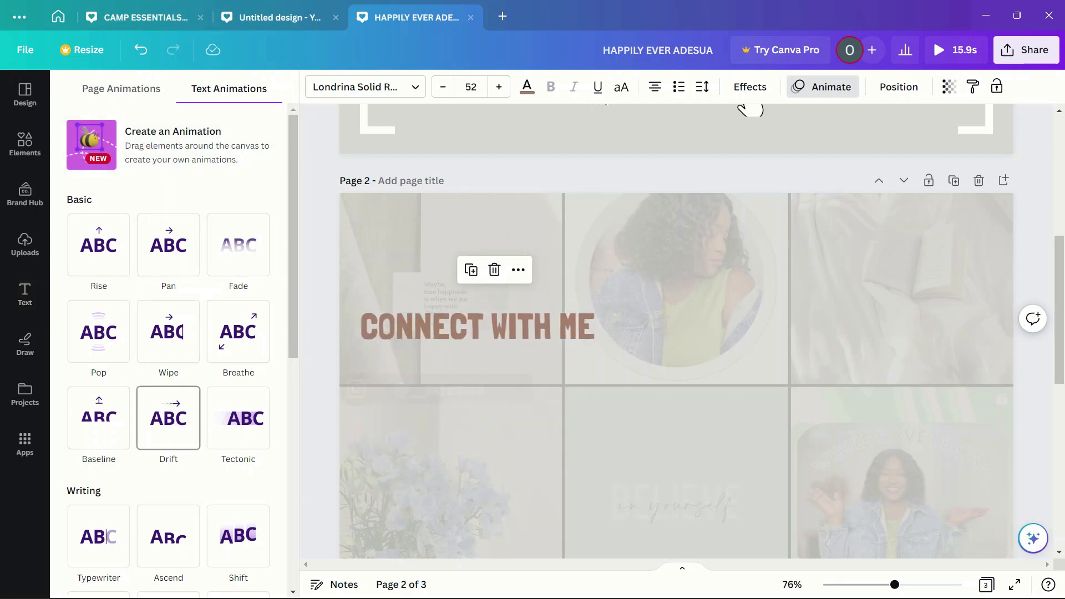
scroll(99, 533, "down", 5)
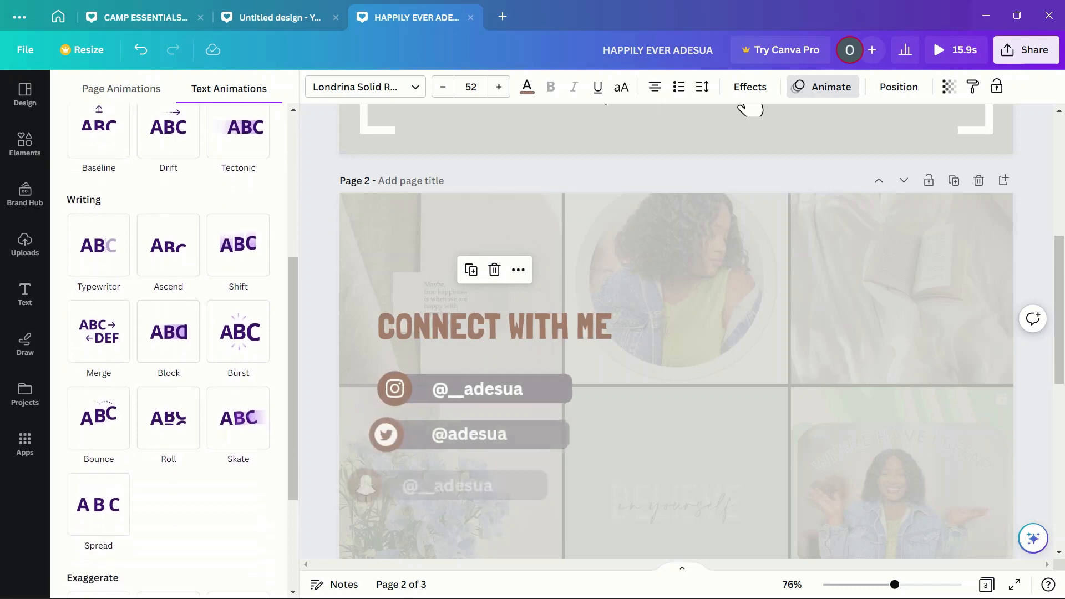
left_click(168, 333)
- Try the Stomp animation on page 1's script title, and replace it with the Ascend writing animation
left_click(677, 133)
scroll(677, 133, "up", 3)
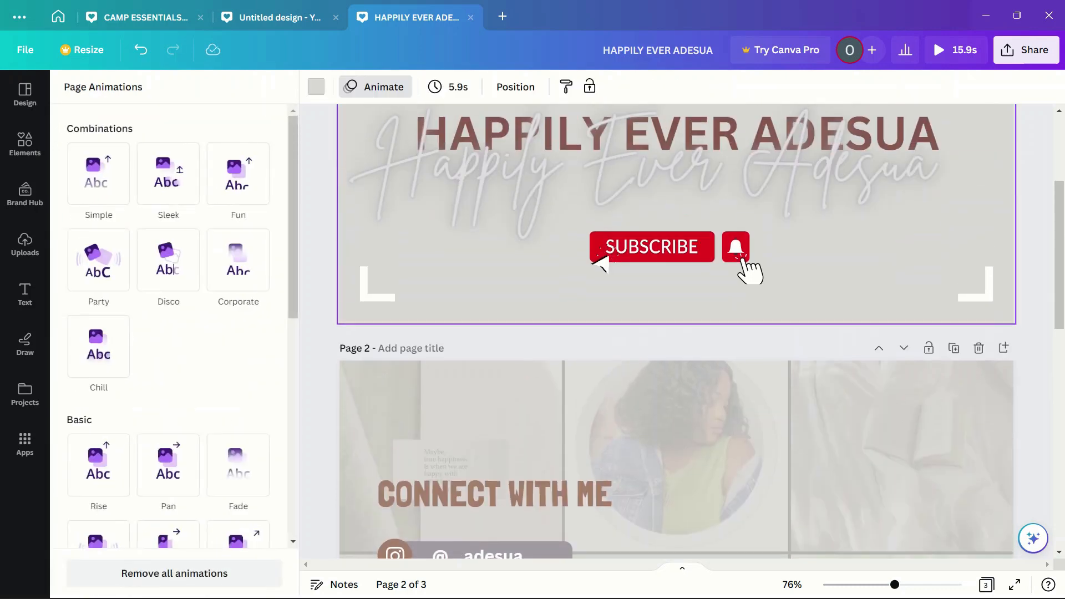
scroll(677, 333, "up", 3)
left_click(677, 338)
left_click(822, 87)
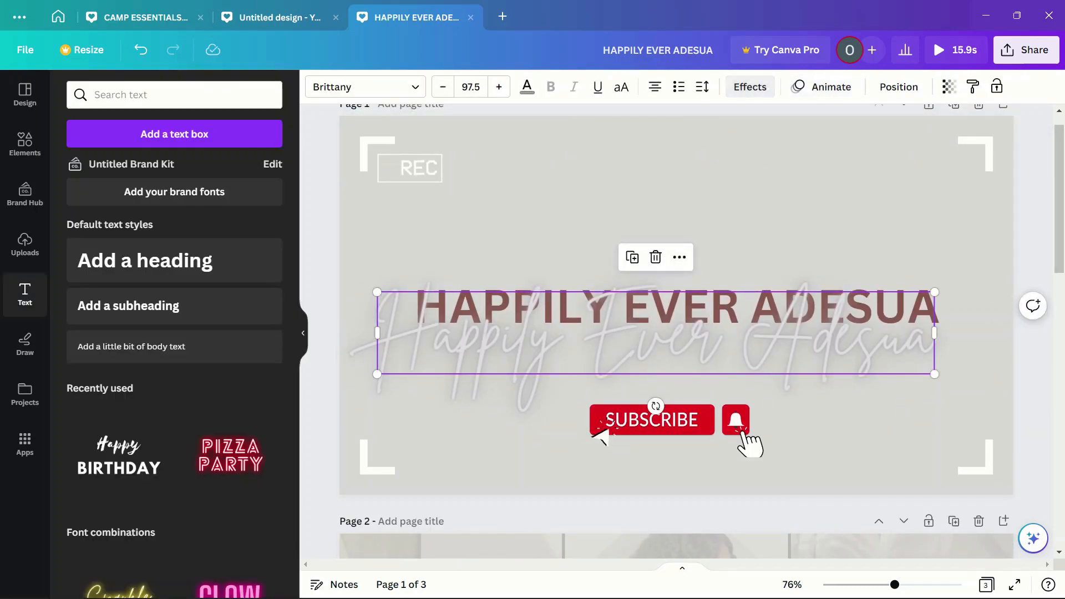
left_click(822, 87)
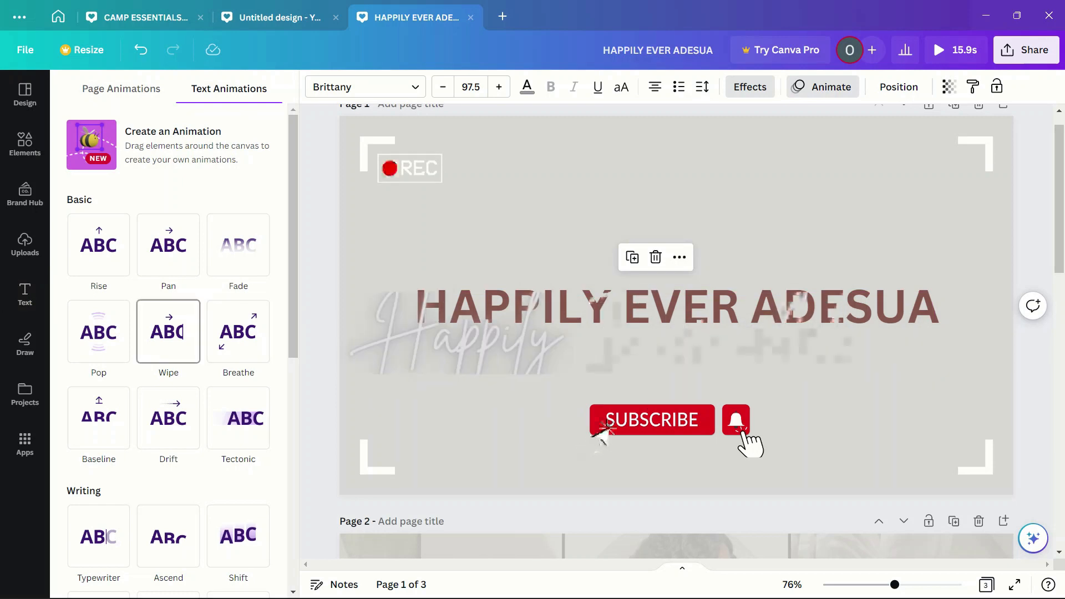
scroll(168, 433, "down", 4)
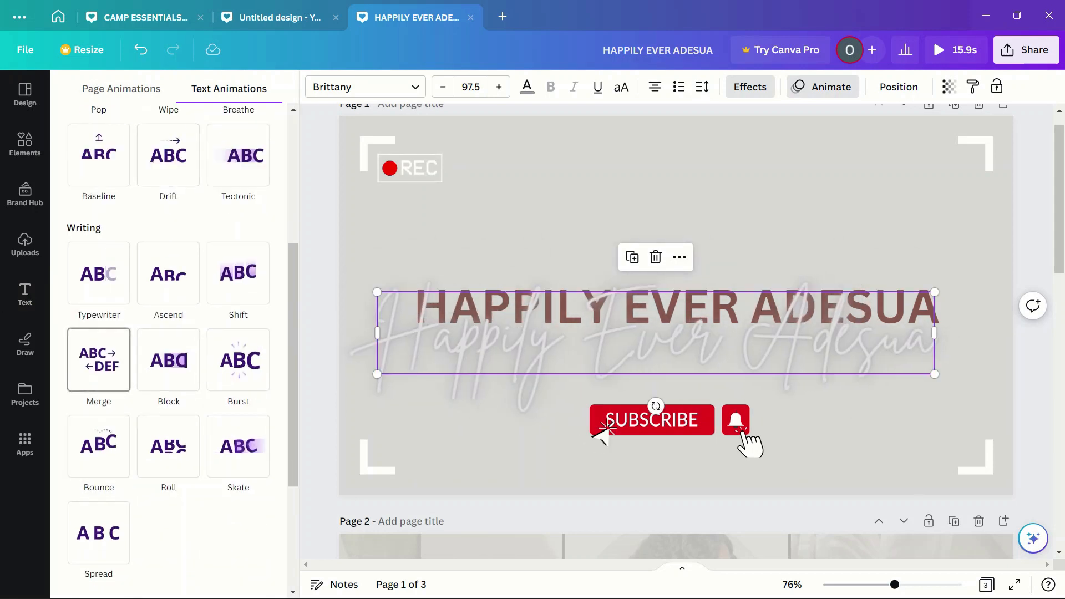
scroll(168, 444, "down", 4)
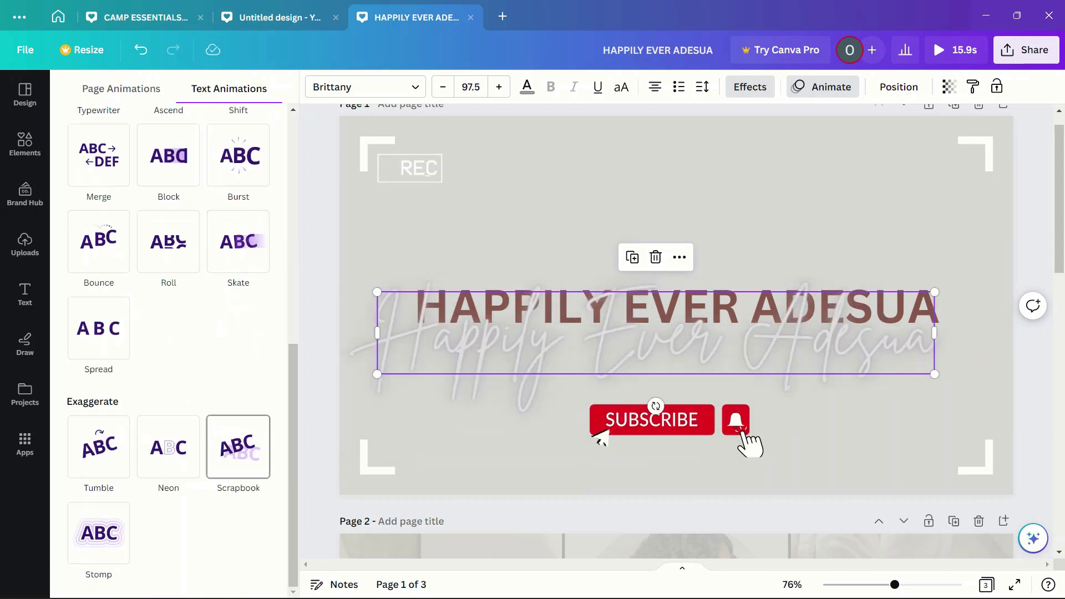
left_click(99, 533)
scroll(168, 388, "up", 5)
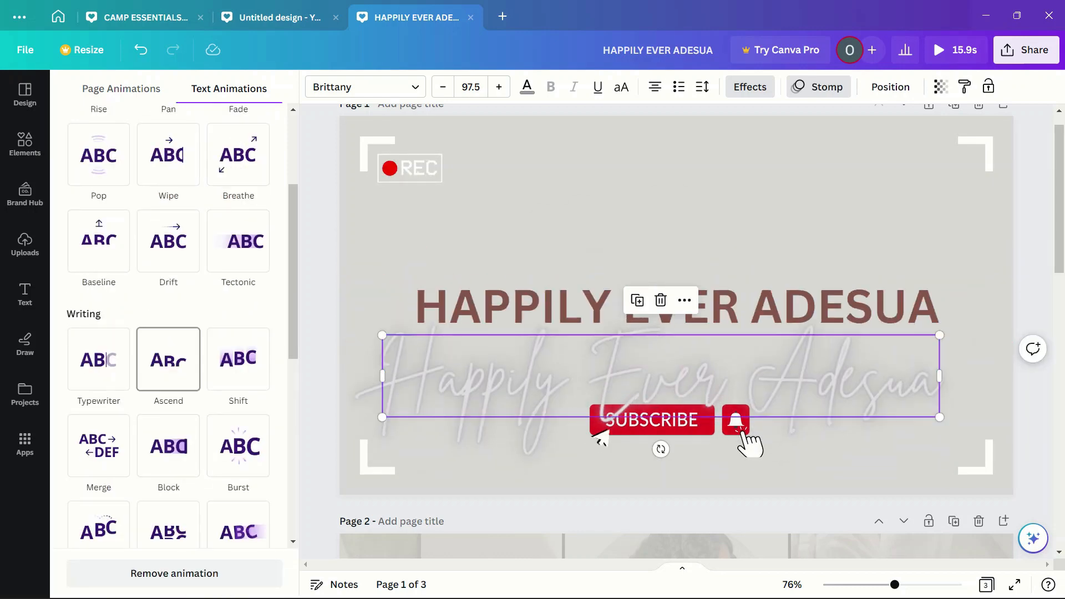
left_click(168, 360)
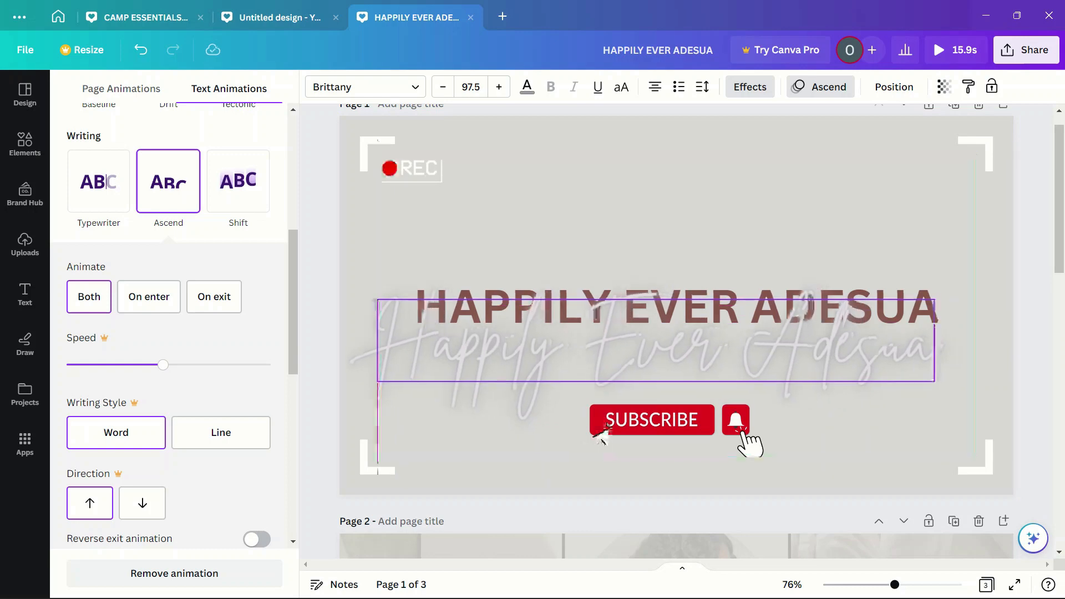
left_click(746, 439)
- Delete the empty page 3 from the design
scroll(746, 328, "down", 10)
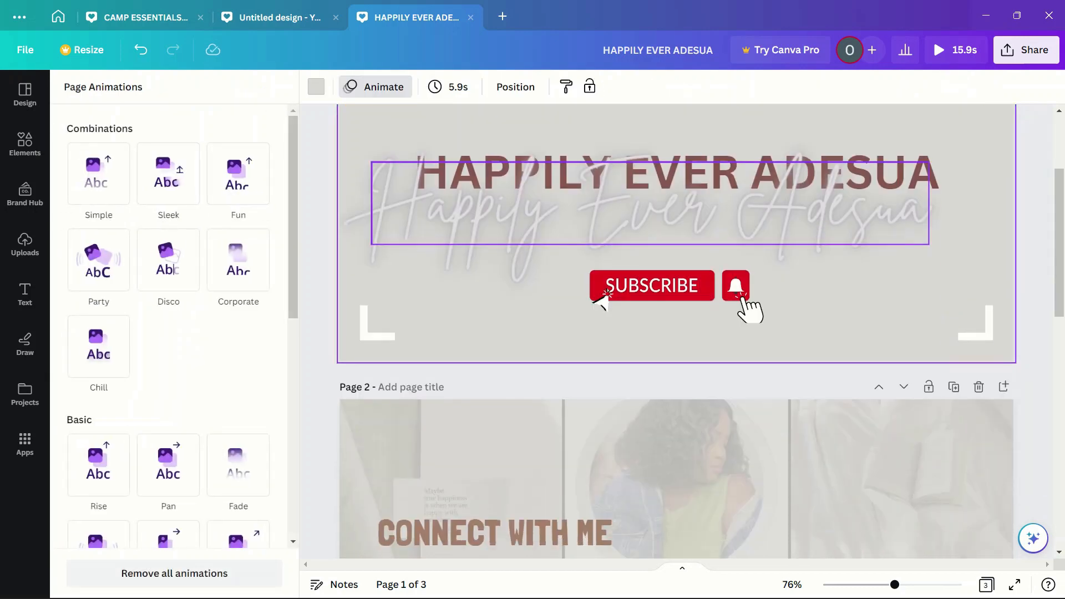
scroll(676, 439, "down", 1)
left_click(676, 438)
key("Delete")
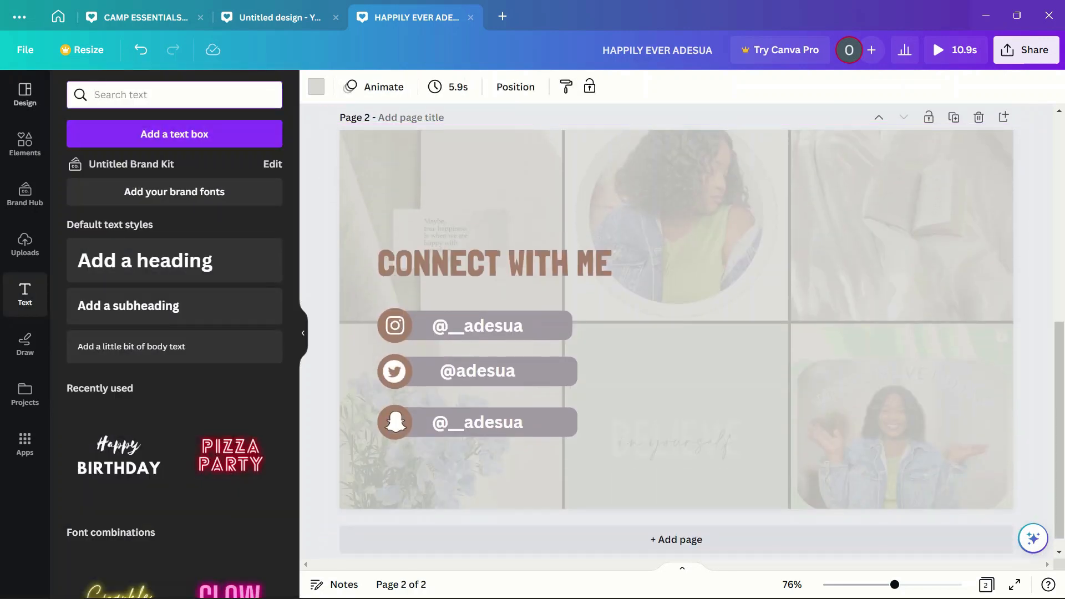
- Search the elements for "iphone" and add the black phone outline with a transparent screen to page 2
left_click(25, 145)
left_click(265, 95)
type("iphone")
left_click(116, 151)
left_click(94, 241)
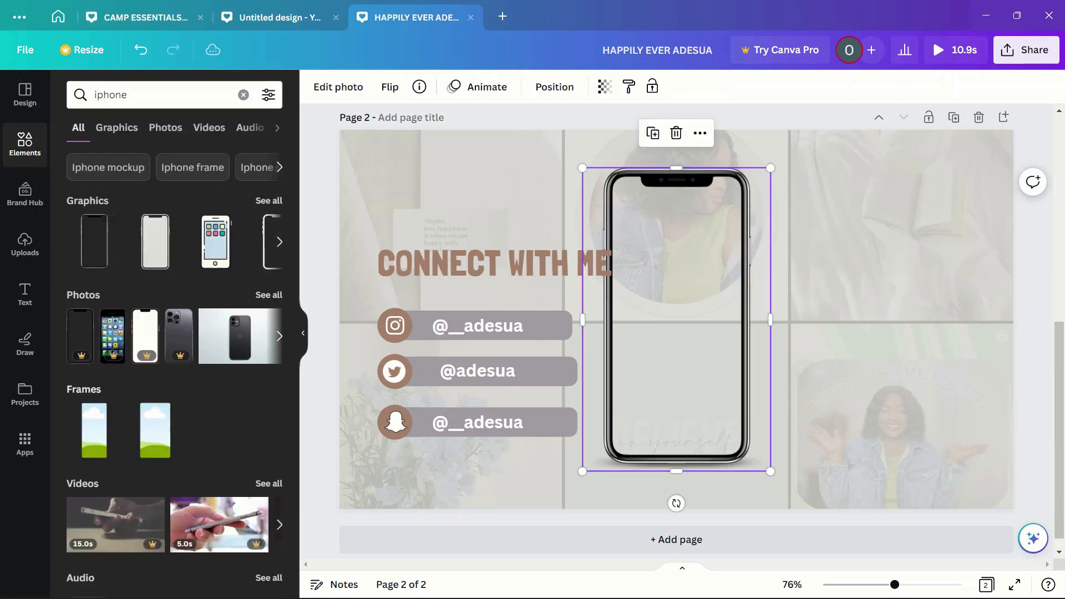
- Move the phone to the right side of page 2, tilt it clockwise, and enlarge it to span the page height
left_click_drag(676, 320, 872, 320)
left_click_drag(871, 504, 806, 491)
left_click_drag(872, 319, 927, 272)
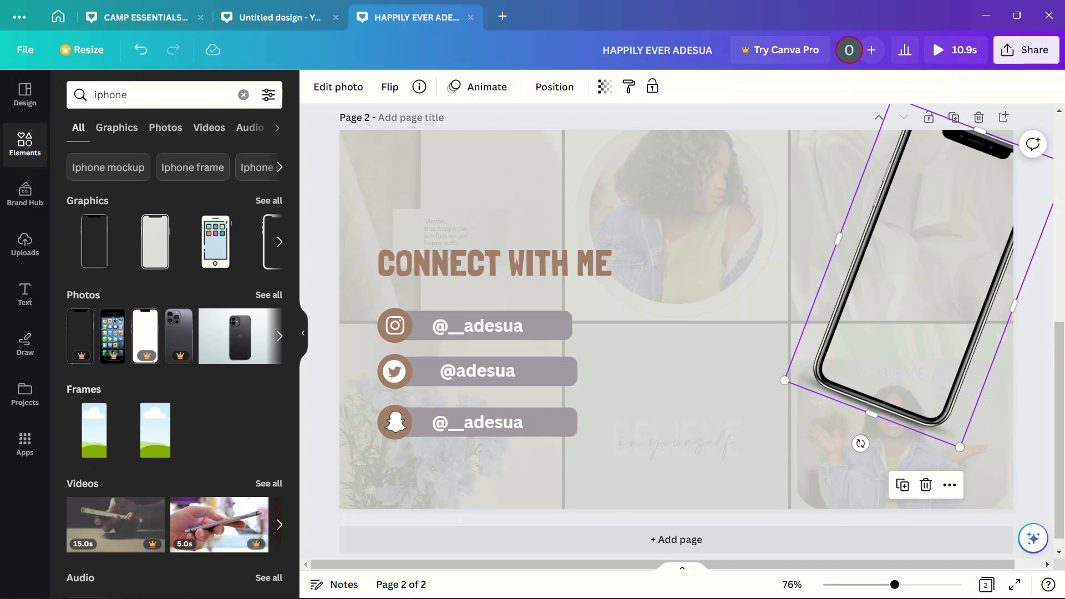
left_click_drag(785, 380, 698, 459)
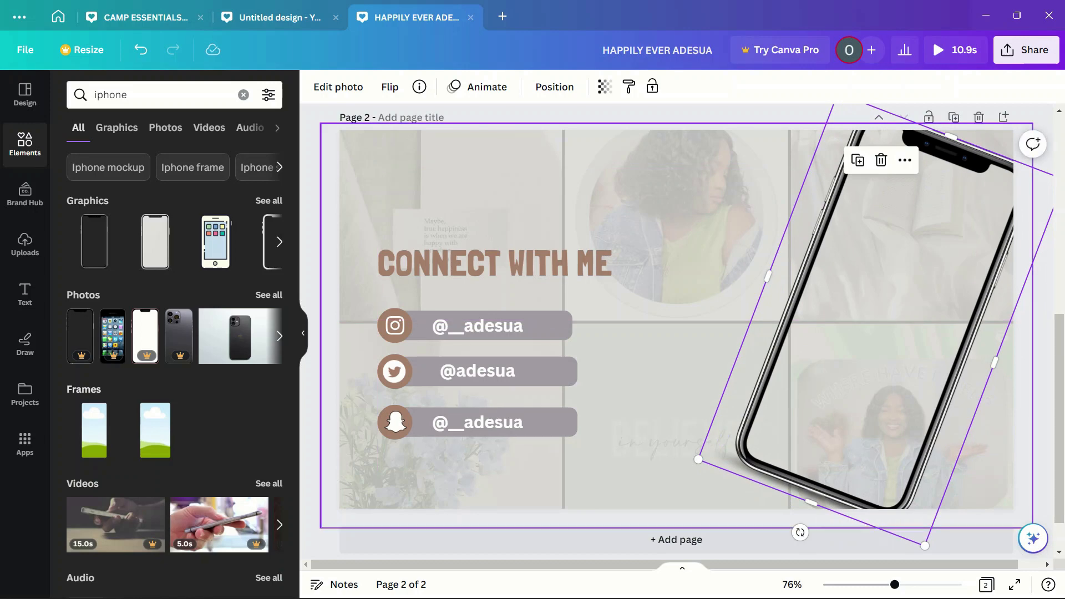
- Add the uploaded 22.7-second Instagram screen recording to page 2 and move it over the phone
left_click(495, 263)
left_click(359, 249)
left_click(25, 95)
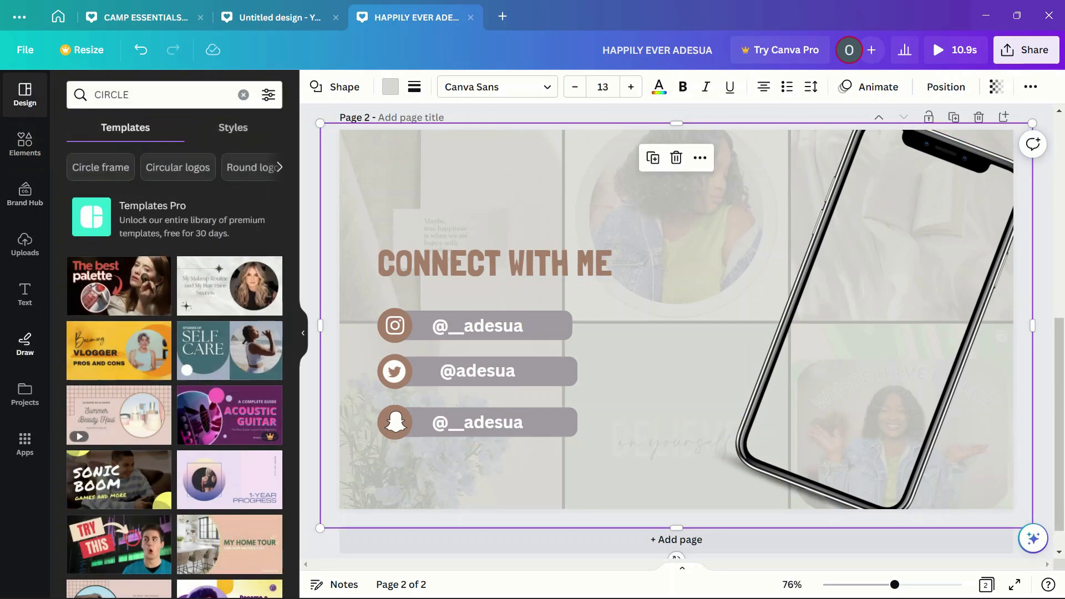
left_click(25, 244)
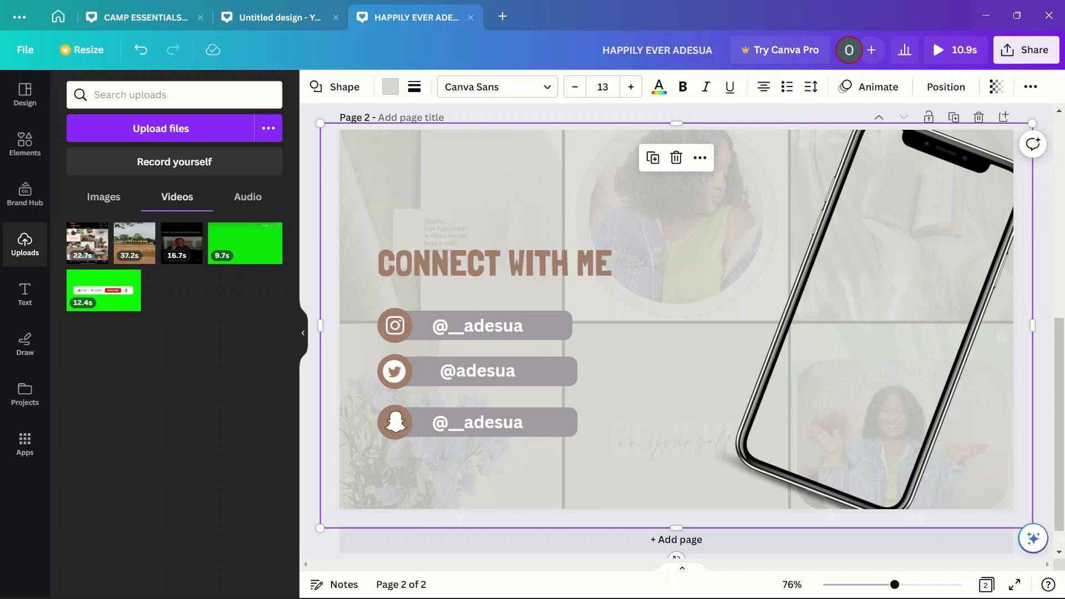
left_click(87, 243)
left_click_drag(675, 311, 872, 312)
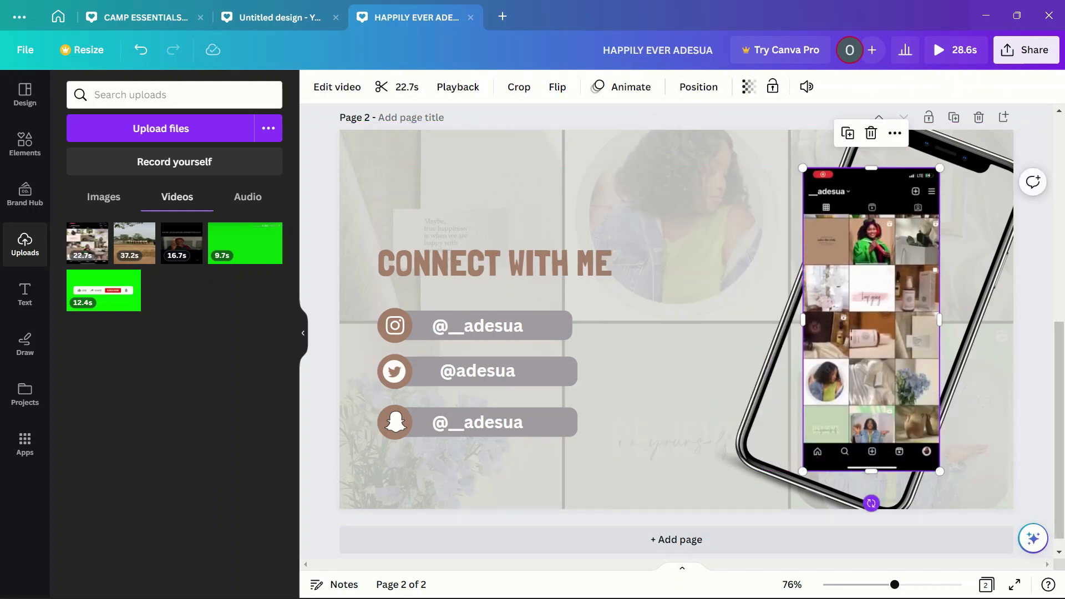
- Tilt the screen recording to match the phone, then enlarge and position it to fill the phone's screen
left_click_drag(871, 502, 809, 491)
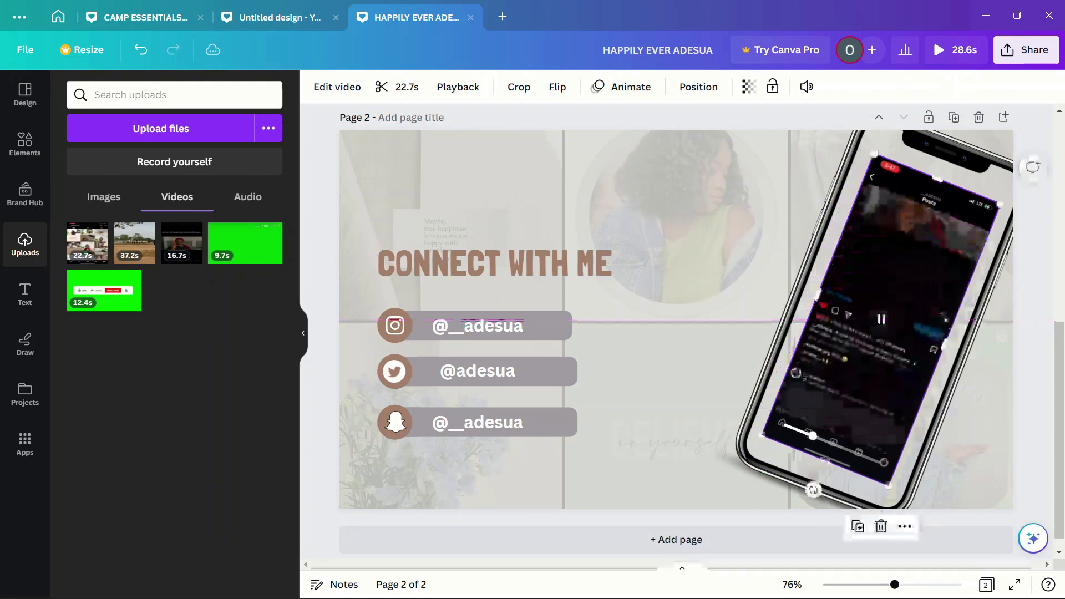
left_click_drag(875, 153, 872, 104)
left_click_drag(883, 239, 887, 251)
left_click_drag(878, 118, 876, 107)
left_click_drag(891, 224, 886, 230)
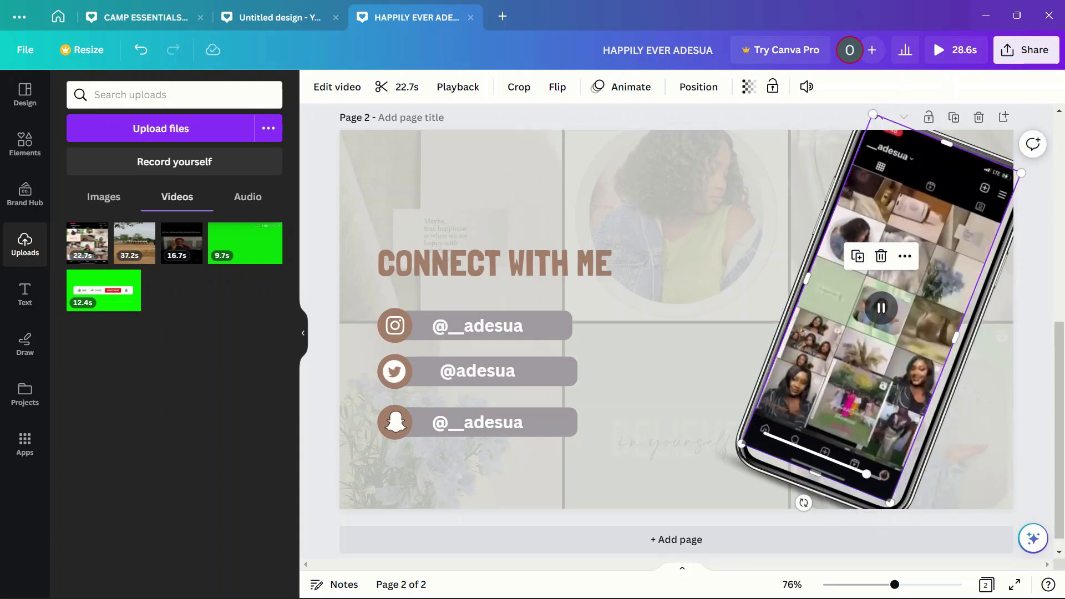
- Fine-tune the size and position of the tilted screen recording so it covers the phone's screen edge to edge
left_click_drag(890, 504, 891, 509)
left_click_drag(888, 355, 887, 363)
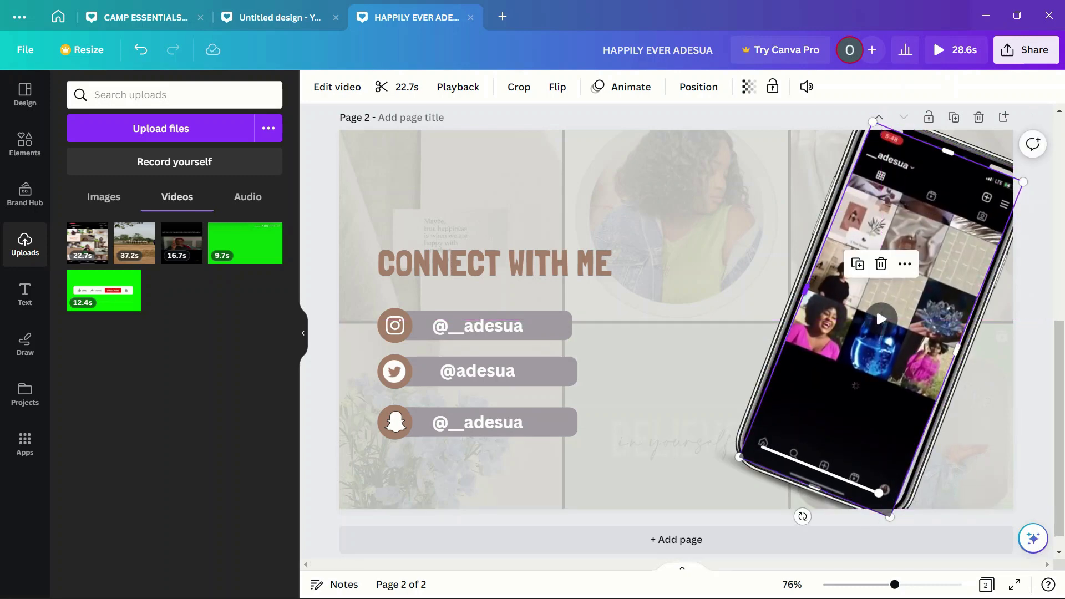
left_click_drag(806, 289, 802, 288)
left_click_drag(887, 355, 897, 352)
left_click(965, 364)
left_click_drag(964, 364, 968, 363)
left_click(897, 355)
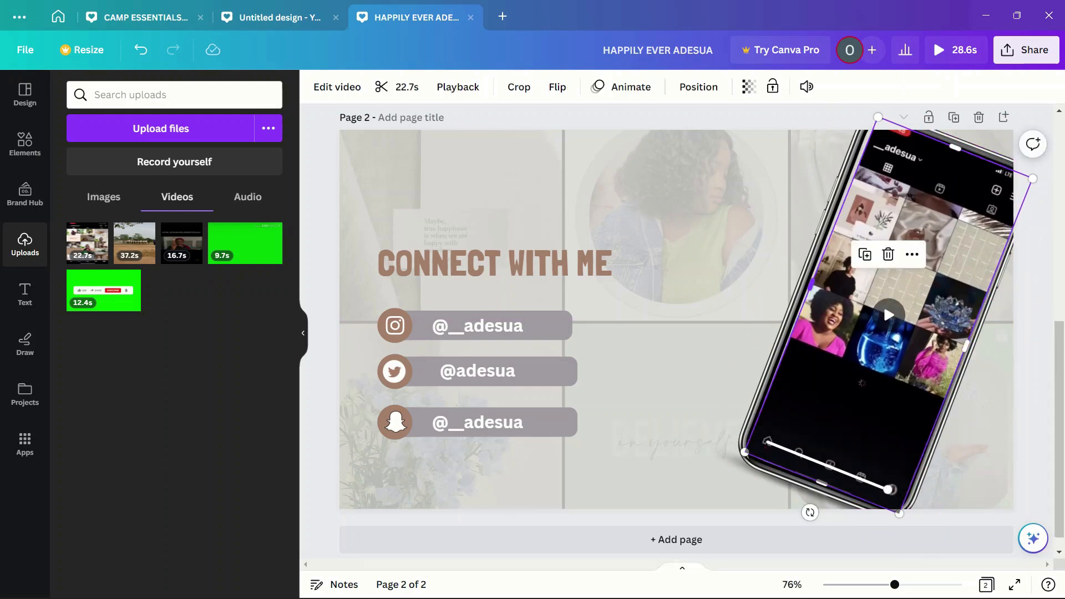
left_click_drag(811, 284, 806, 283)
- Try to bring the phone outline to the front, above the screen recording
left_click(801, 284)
right_click(861, 282)
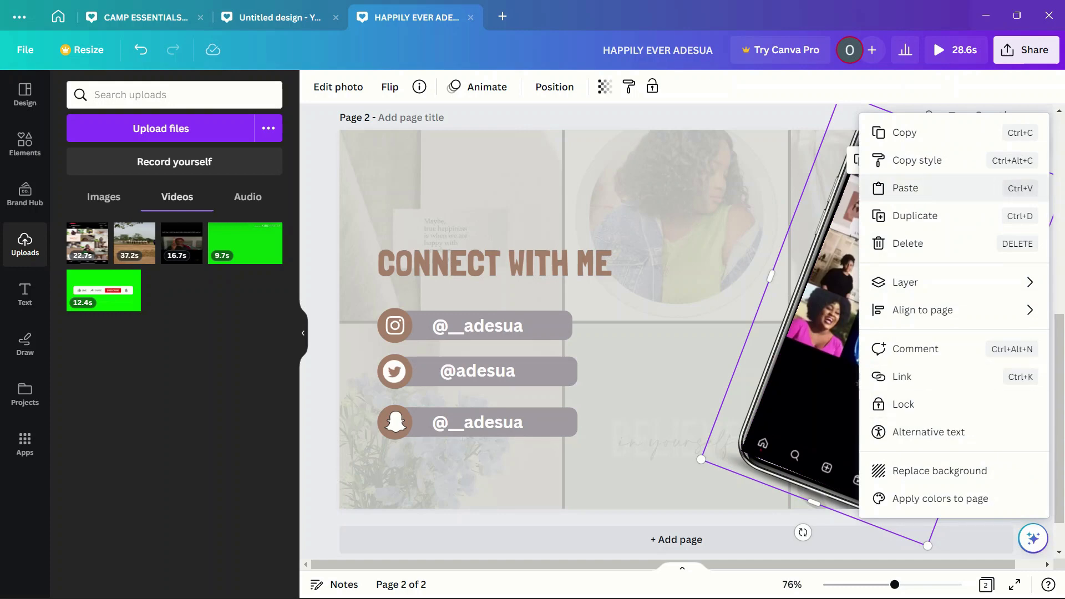
mouse_move(905, 282)
left_click(721, 314)
left_click(721, 314)
left_click(816, 312)
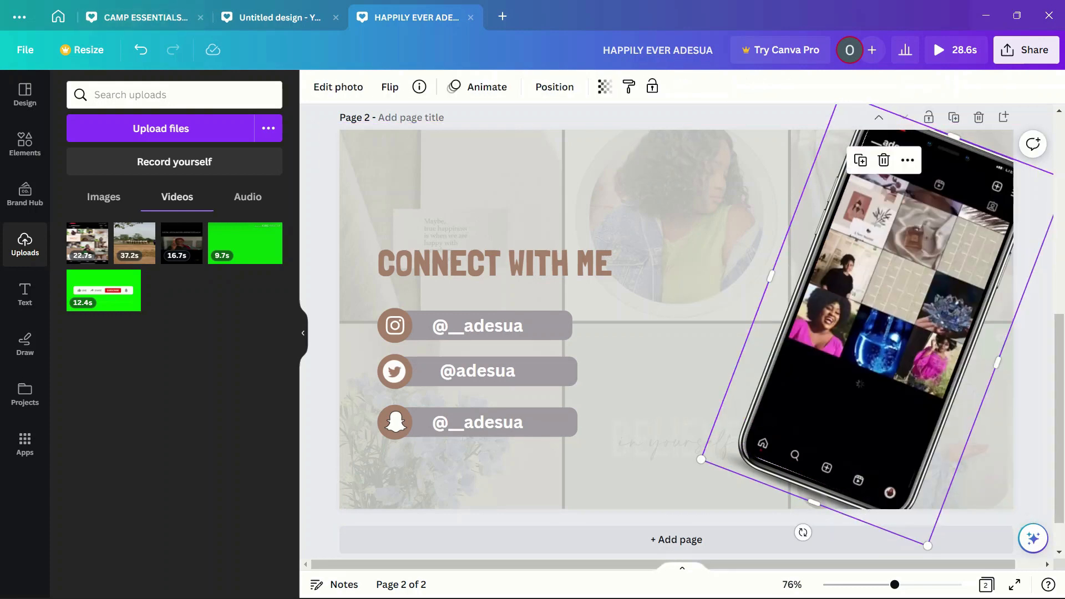
double_click(849, 312)
key("Escape")
left_click(161, 128)
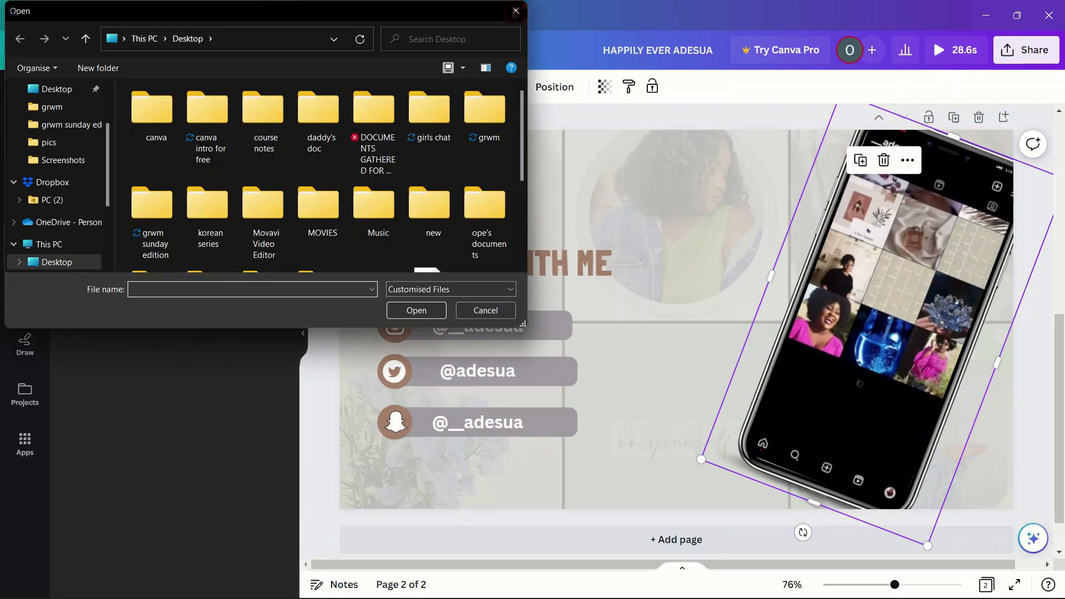
left_click(516, 11)
- Stretch the screen recording slightly at its lower edge and nudge it up to cover the phone's screen
left_click(832, 465)
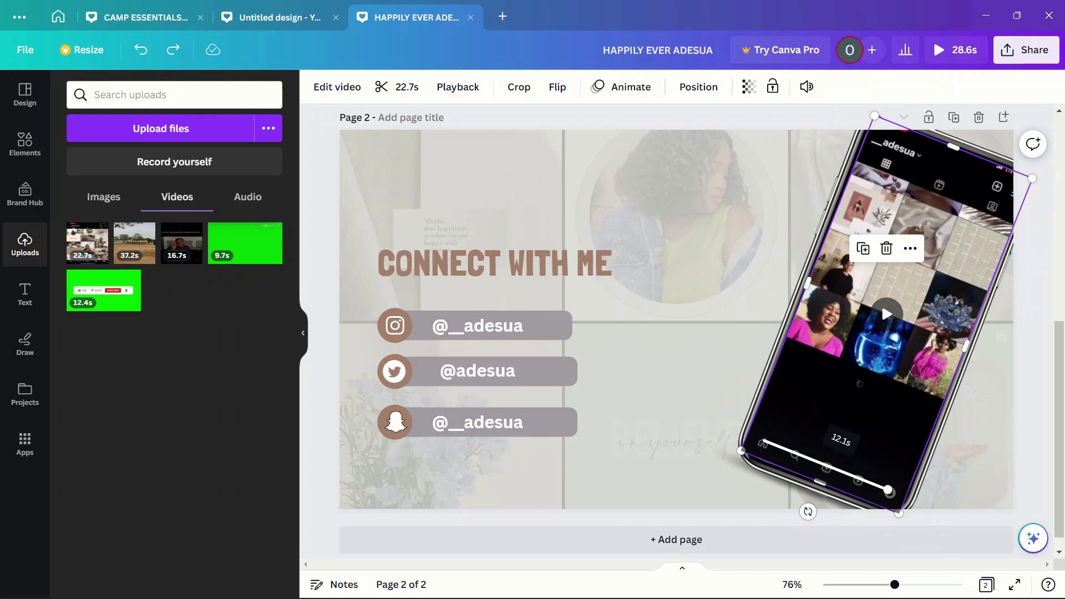
left_click_drag(820, 483, 818, 487)
left_click_drag(906, 278, 905, 275)
- Bring the phone outline on page 2 in front of the screen recording so its frame overlaps the video's edges
left_click(999, 310)
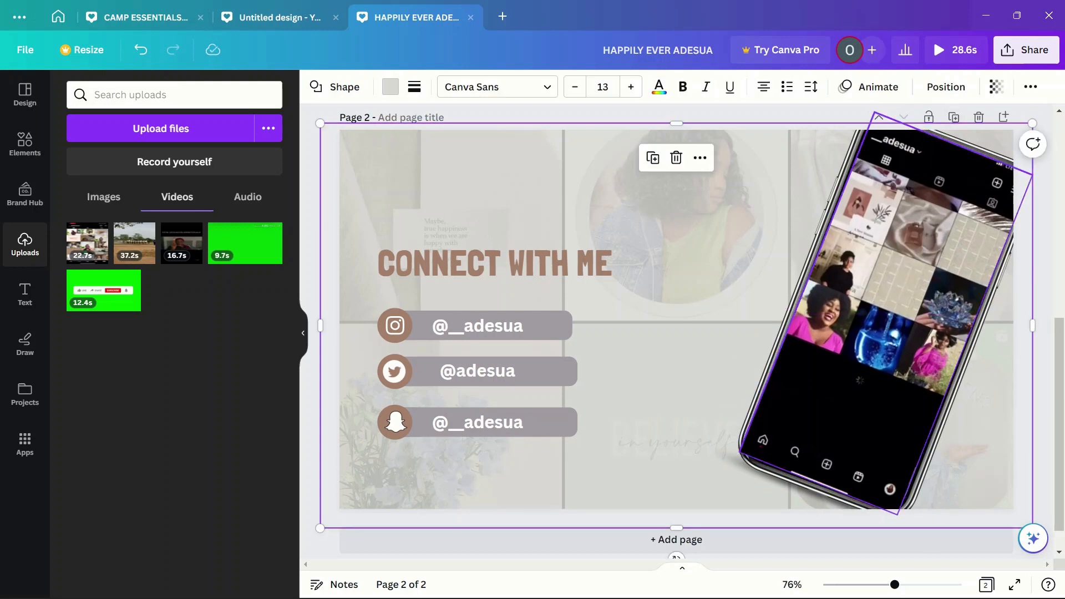
left_click(983, 314)
right_click(982, 314)
mouse_move(972, 283)
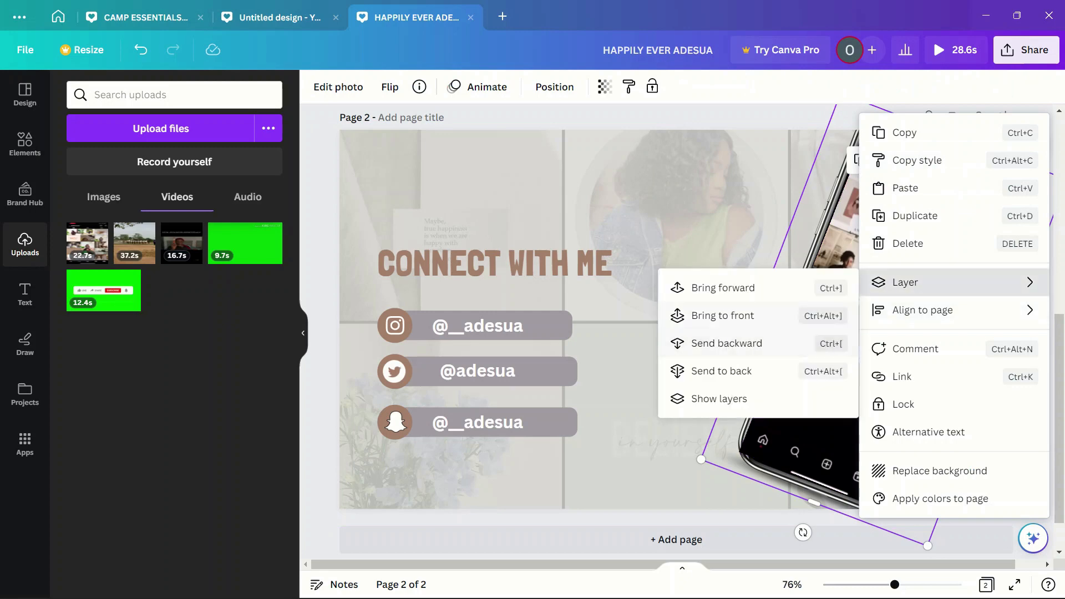
left_click(732, 288)
left_click(699, 302)
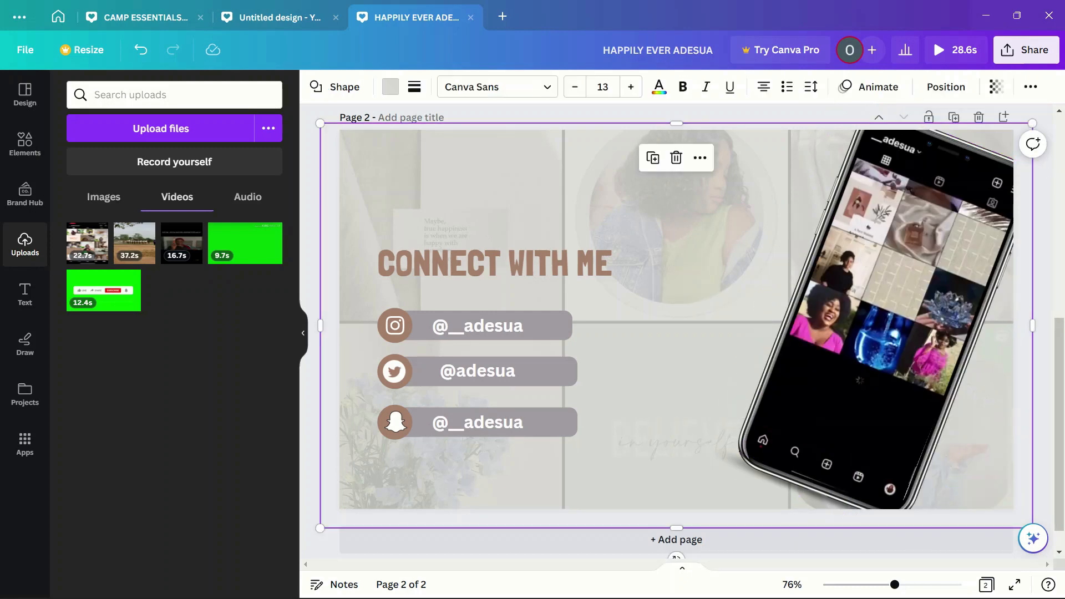
- Play the full two-page preview from page 1 twice to check the animations and the phone recording
scroll(688, 328, "up", 8)
left_click(955, 49)
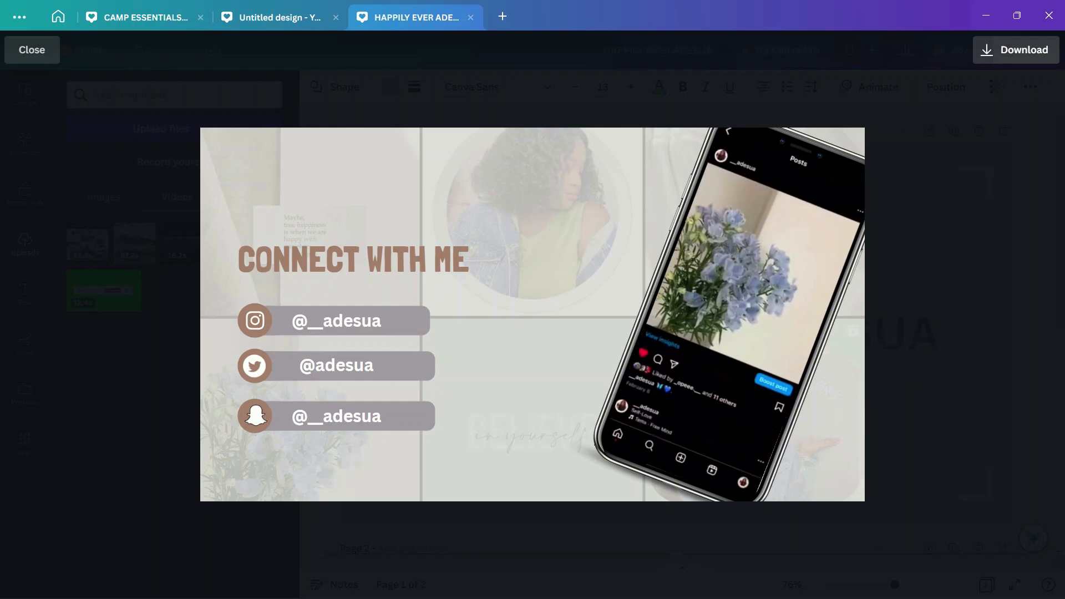
key("Escape")
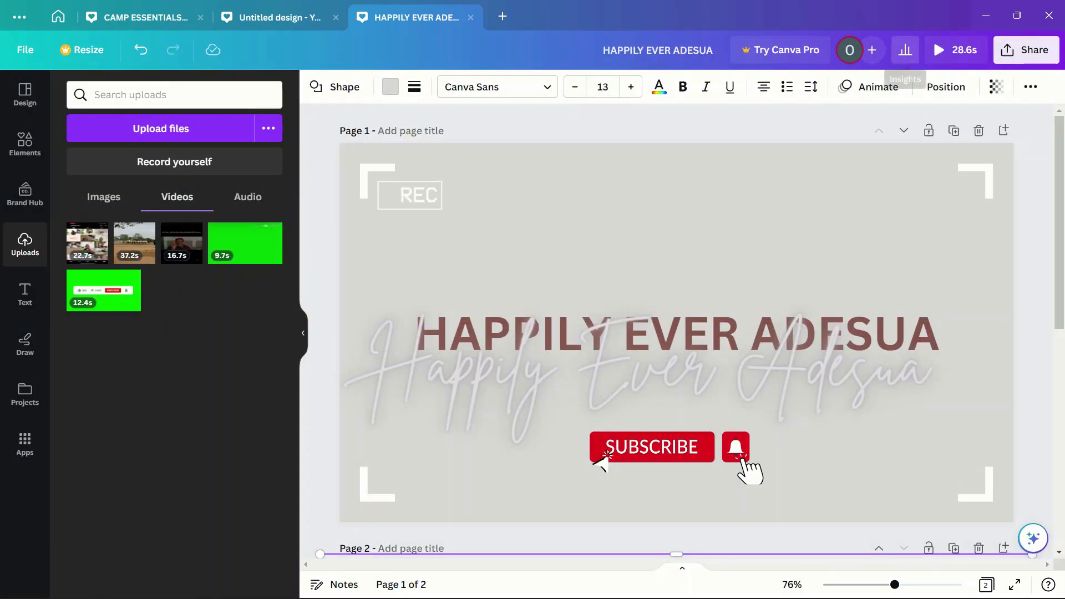
left_click(955, 50)
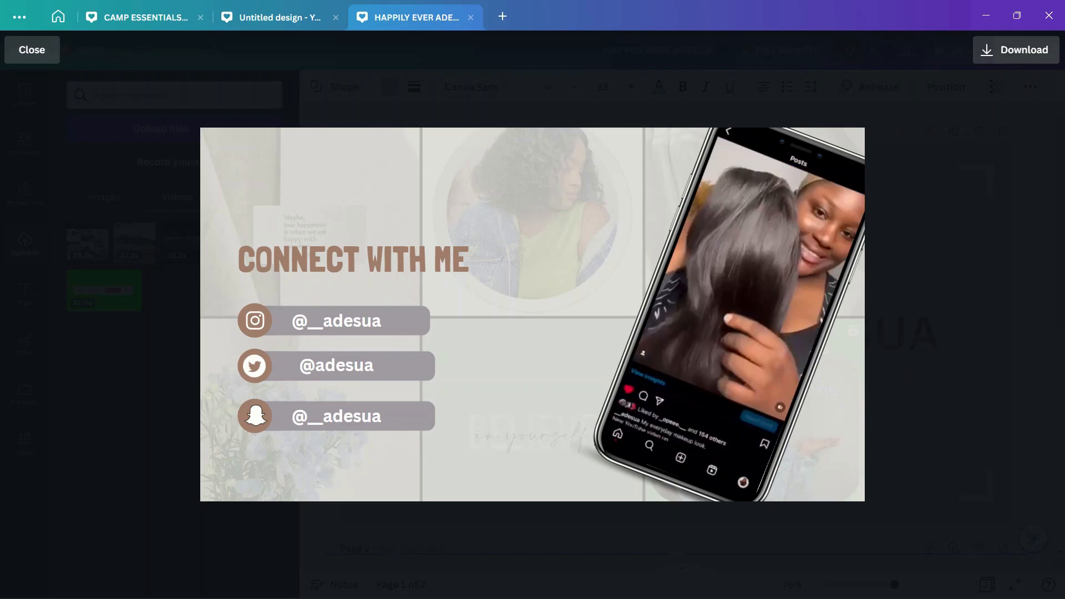
key("Escape")
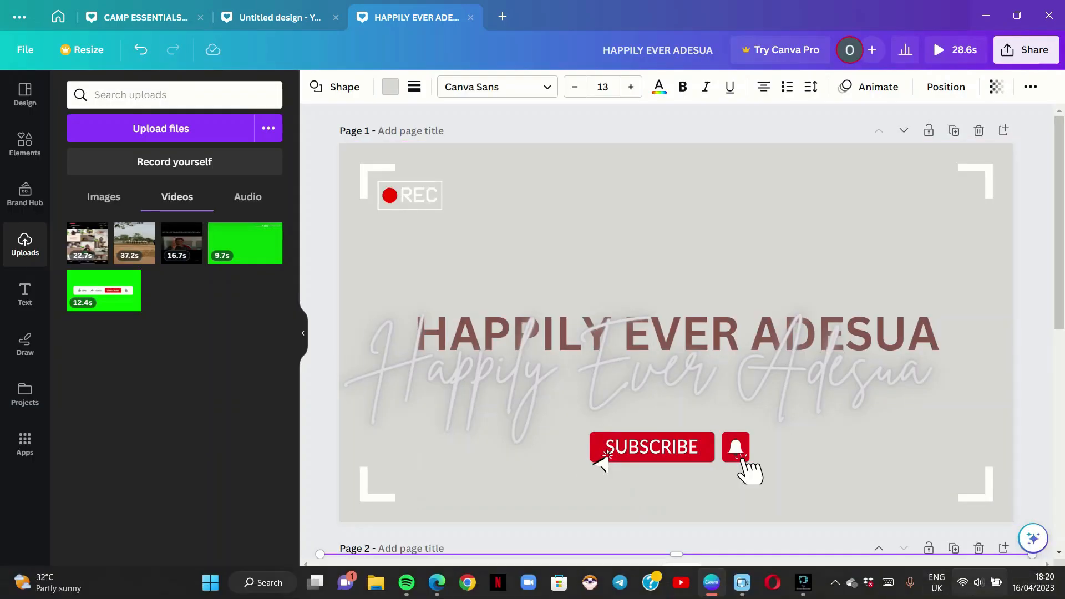
- Download both pages as a 720p MP4 video and save it as HAPPILY EVER ADESUA in the Downloads folder
left_click(1026, 50)
left_click(865, 404)
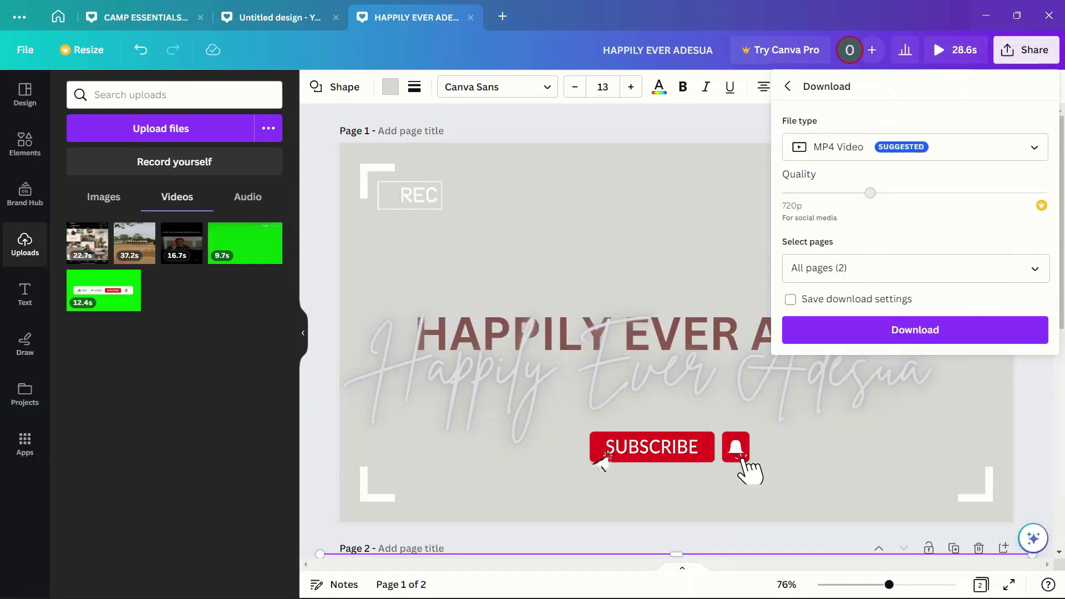
left_click(915, 330)
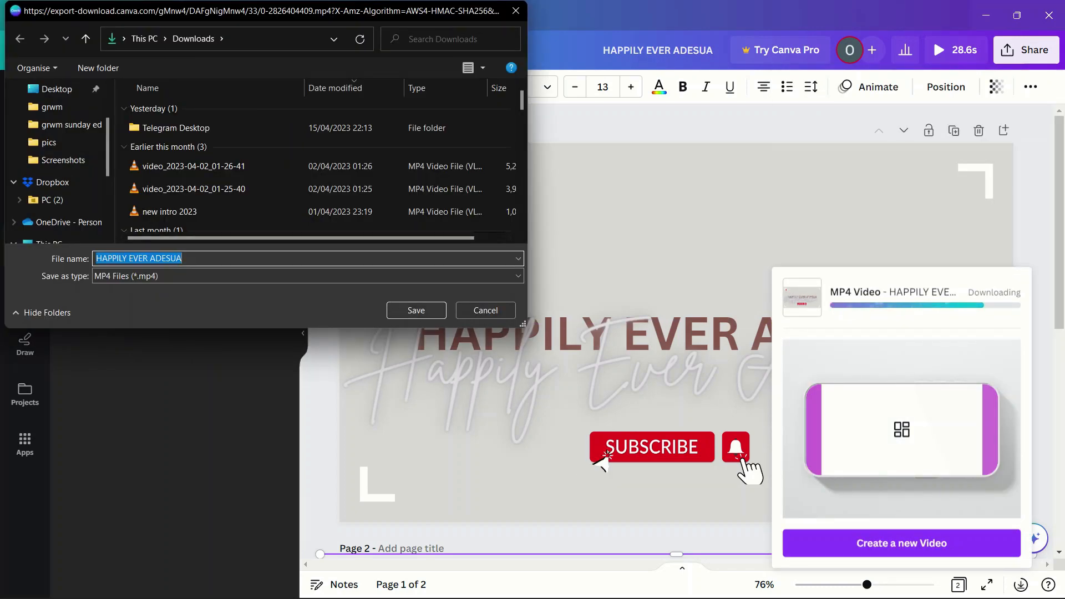
left_click(416, 310)
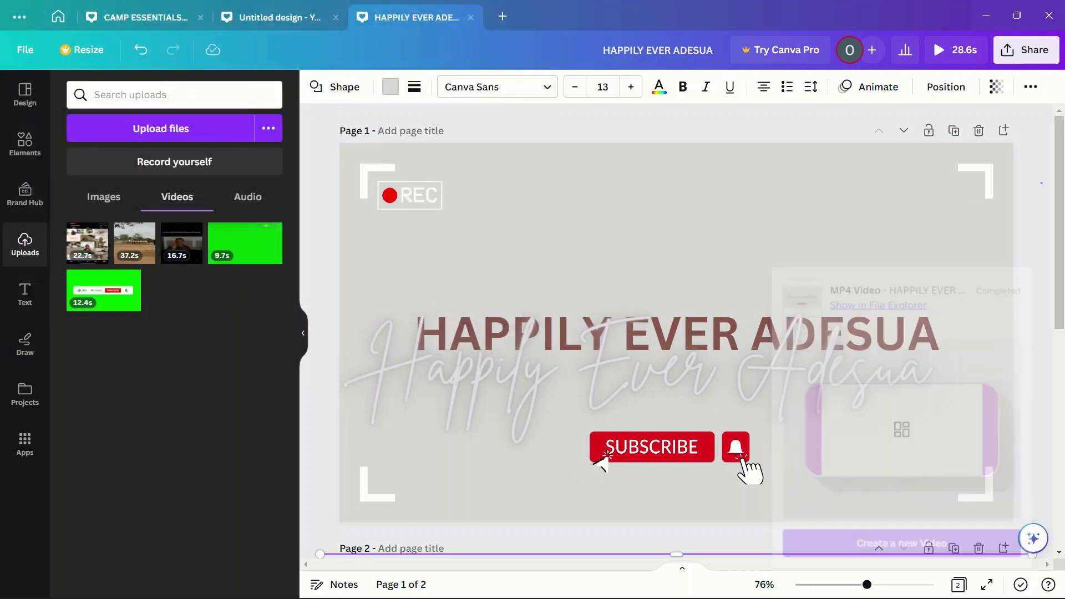
- Open the Downloads folder in File Explorer and play HAPPILY EVER ADESUA.mp4 to check the exported intro
left_click(376, 582)
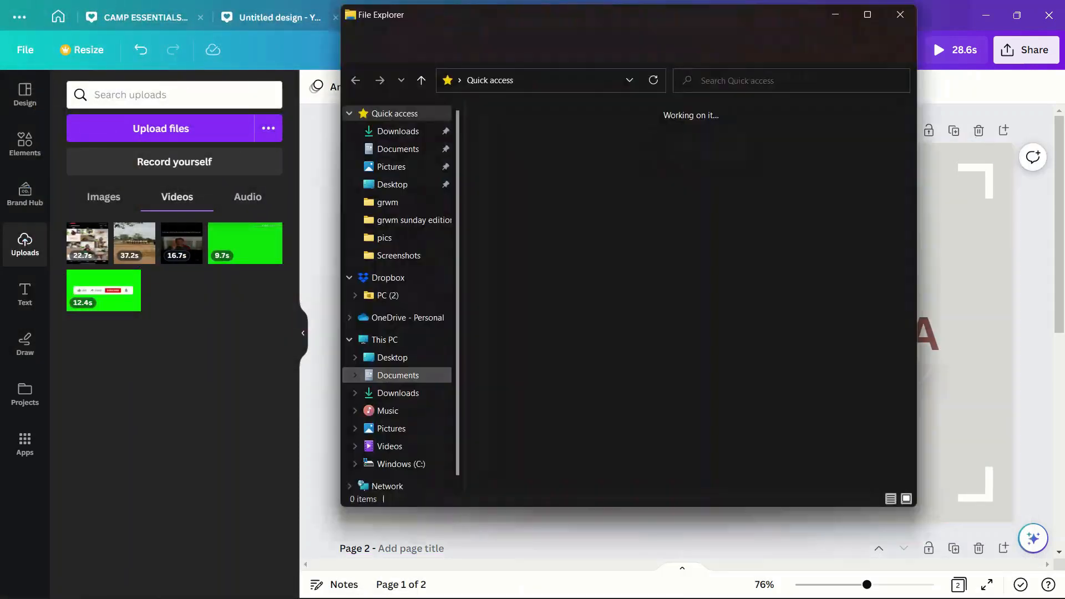
left_click(393, 184)
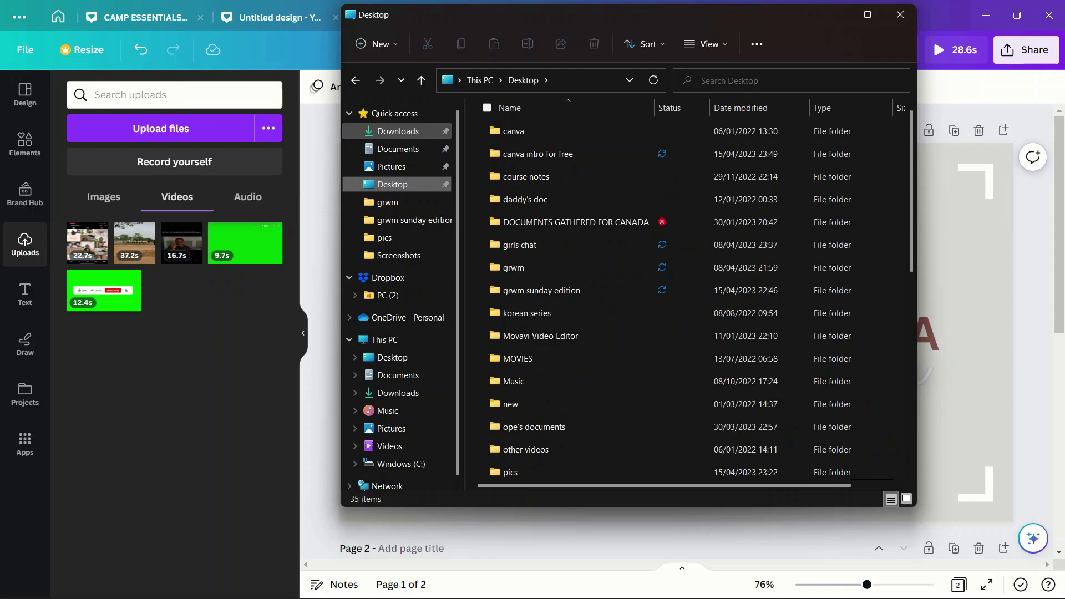
left_click(398, 131)
double_click(560, 147)
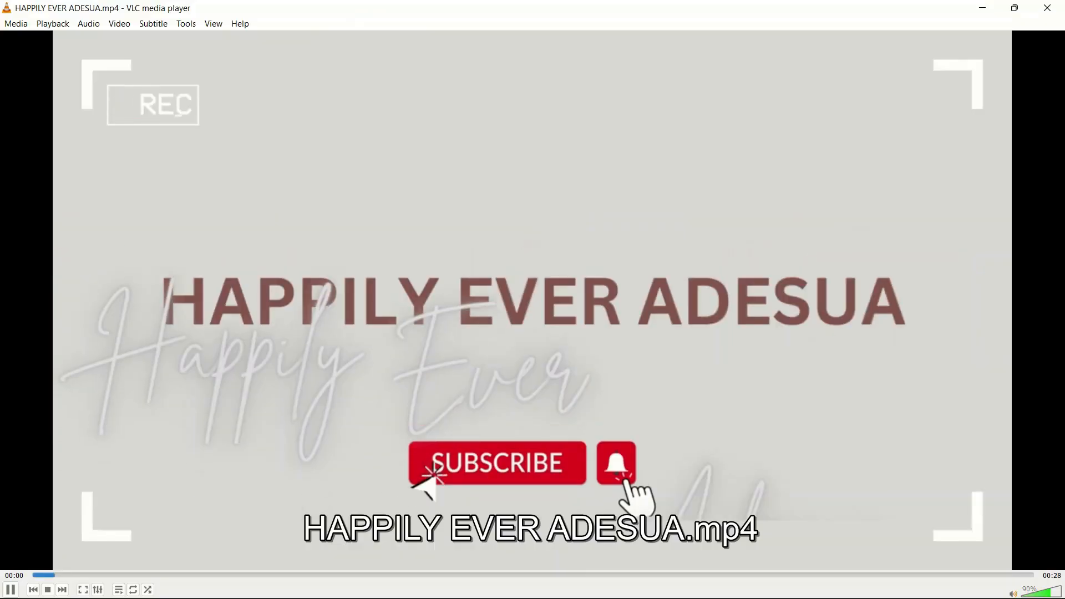